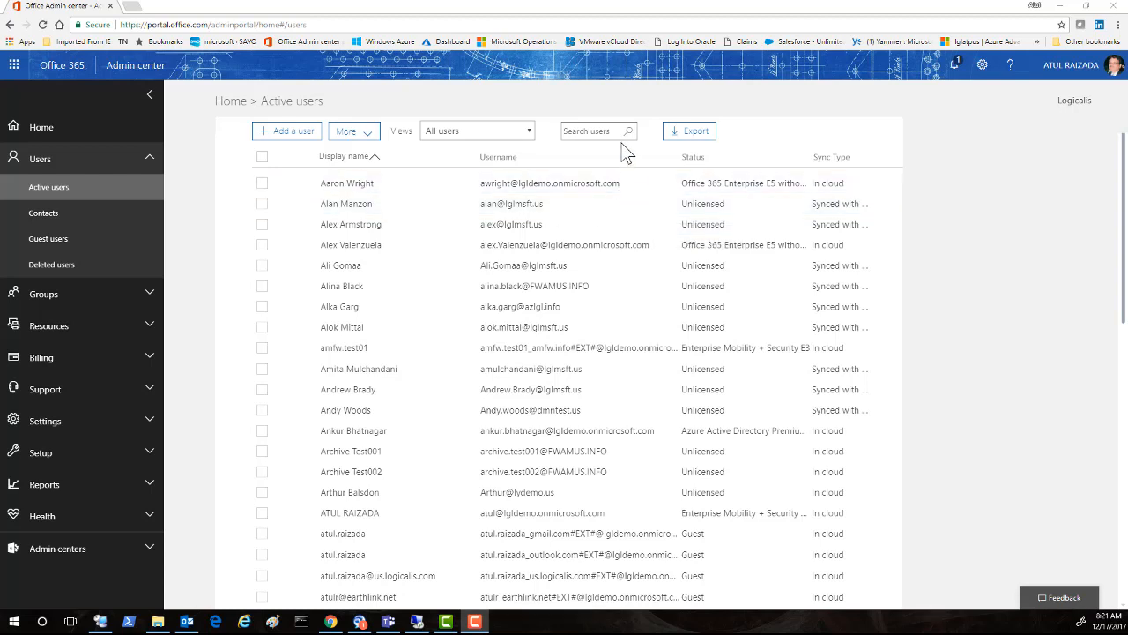
Step: Search users for 'delta', open the delta test user and go to multi-factor authentication management
click(603, 130)
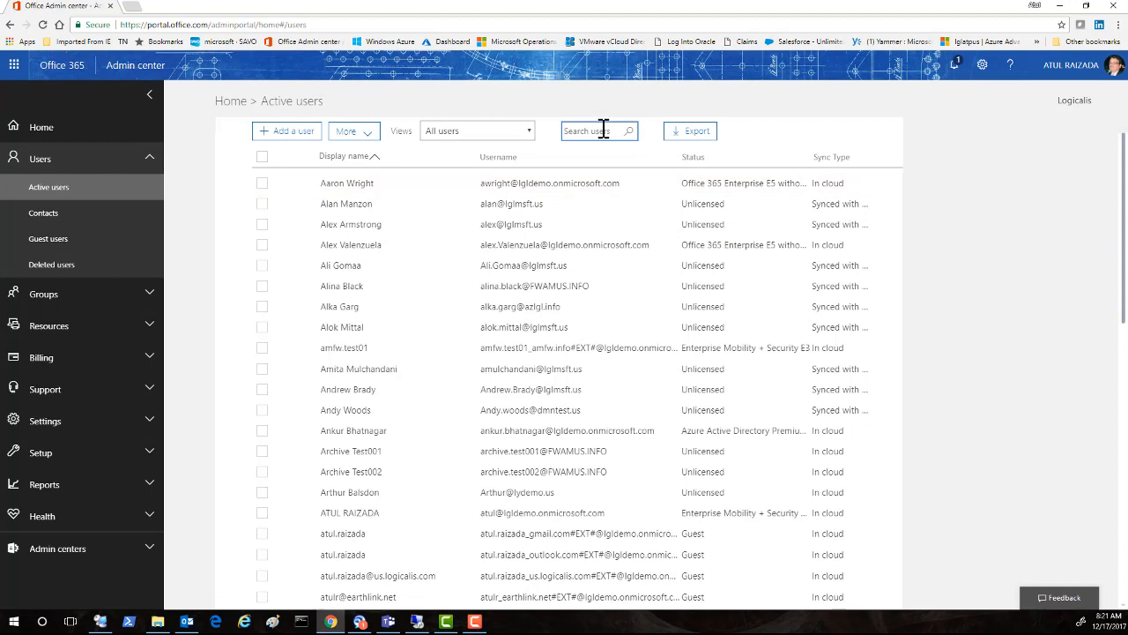
text(ael)
text(ta)
click(631, 134)
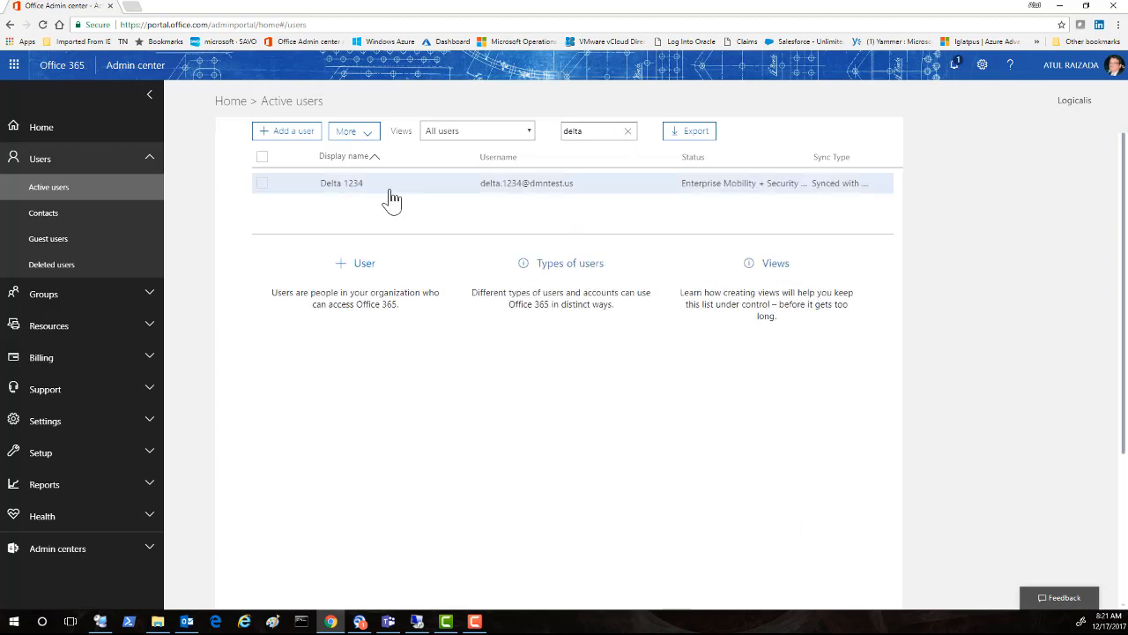
click(263, 183)
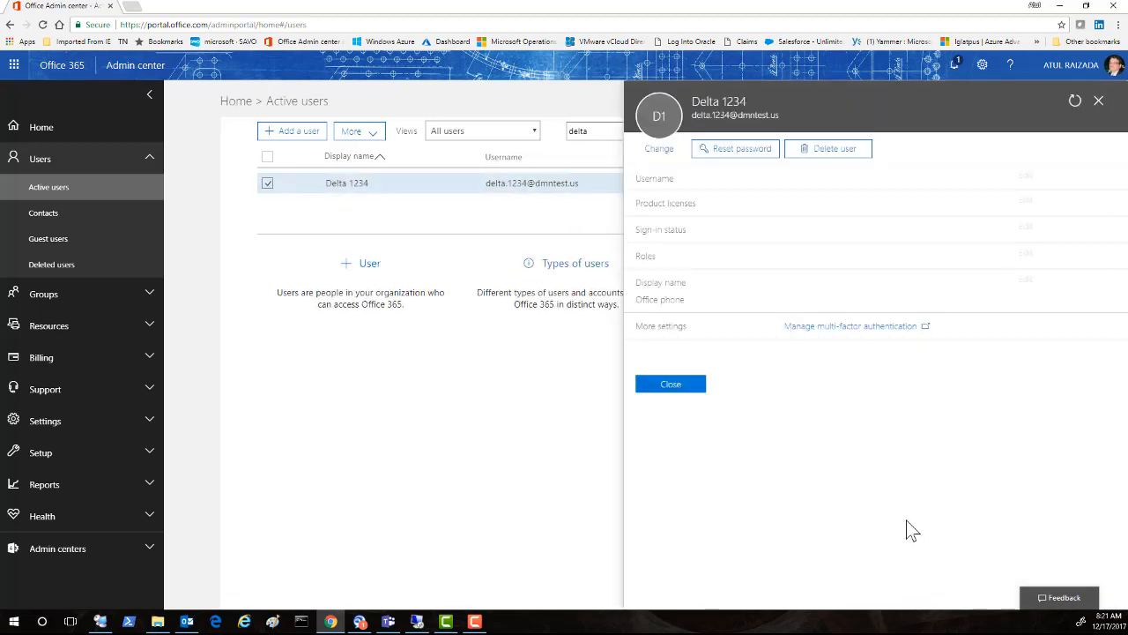
scroll(881, 476, down, 4)
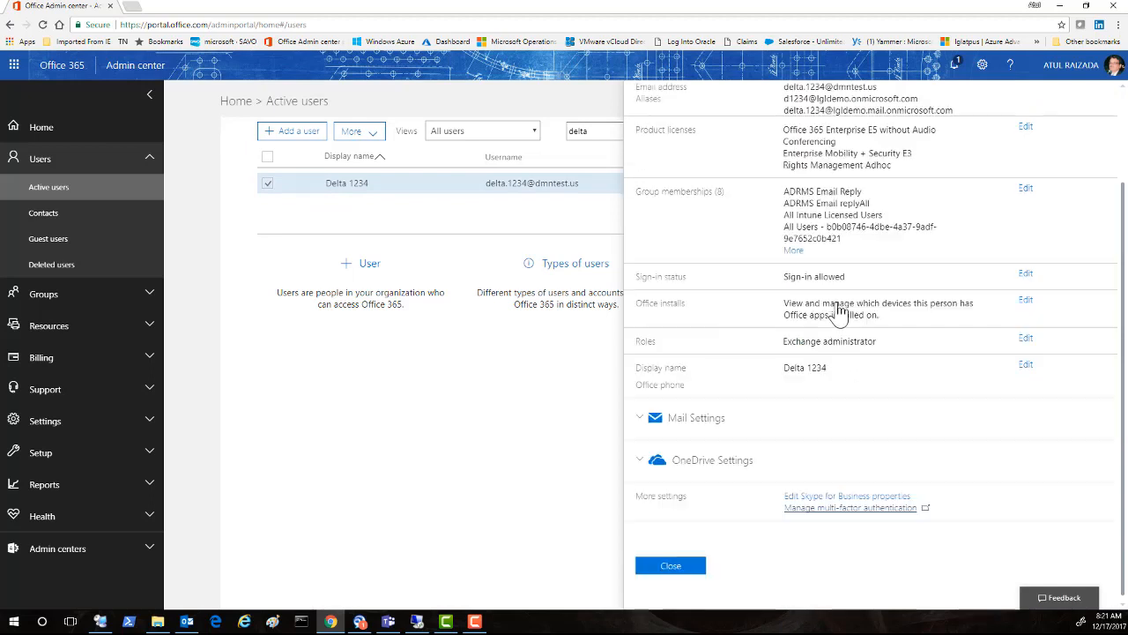
click(855, 509)
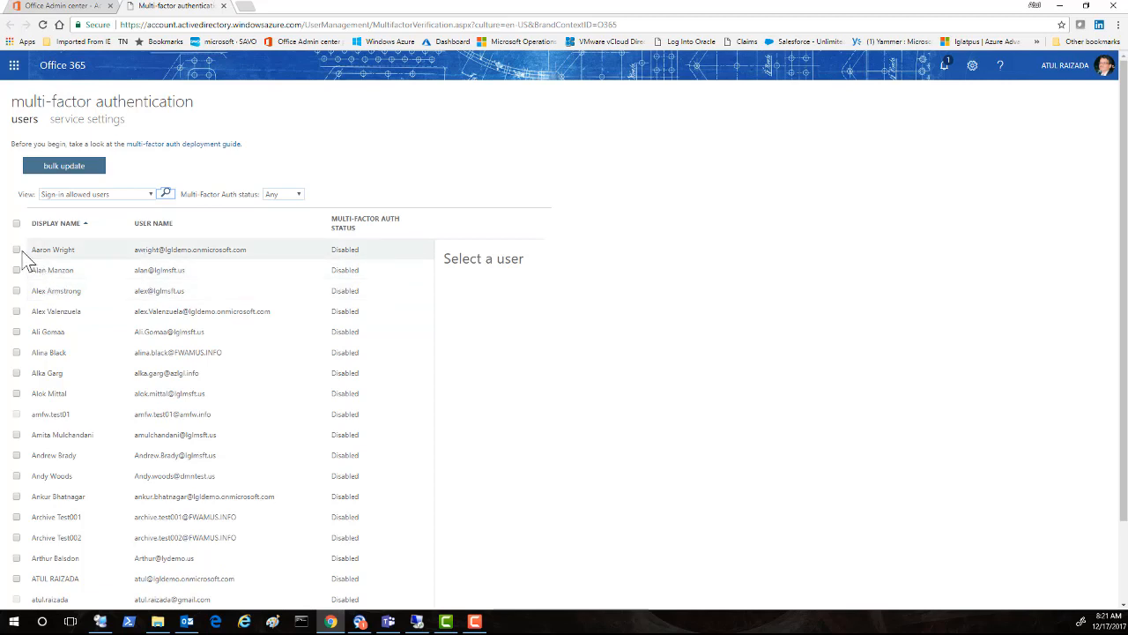
Step: Filter by 'de', select the delta test user and enable multi-factor authentication for it
click(166, 196)
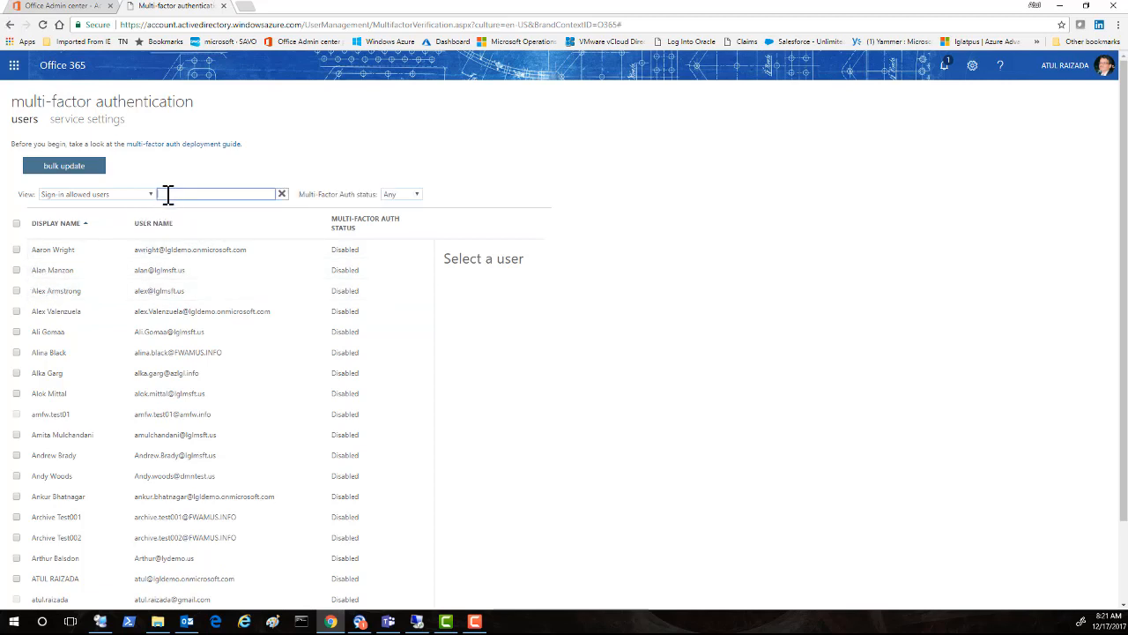
text(delta)
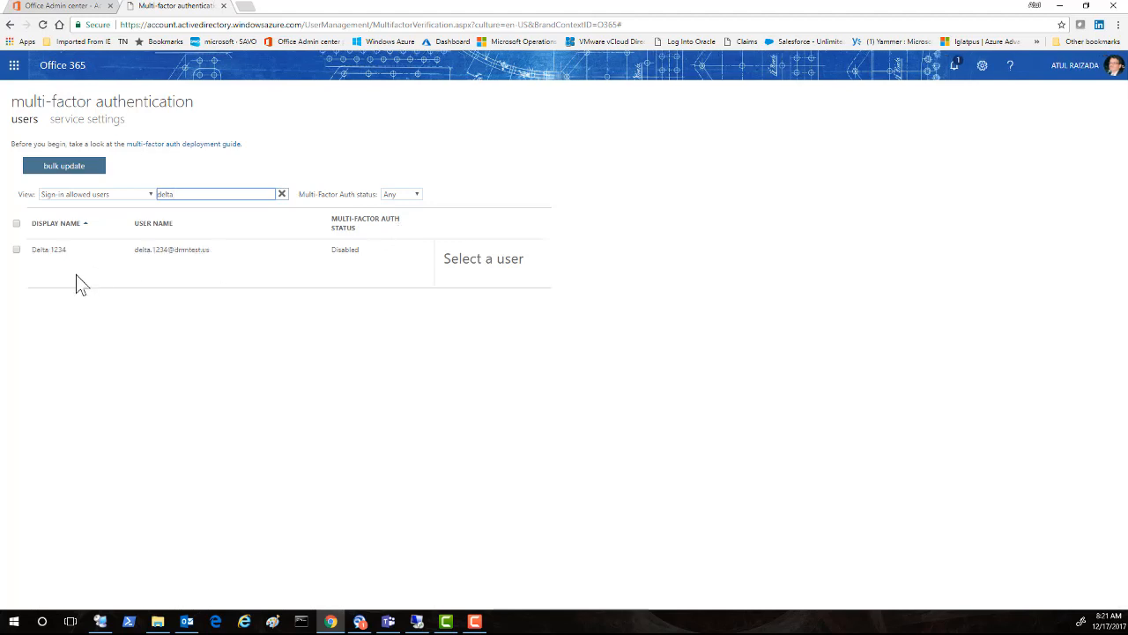
click(16, 250)
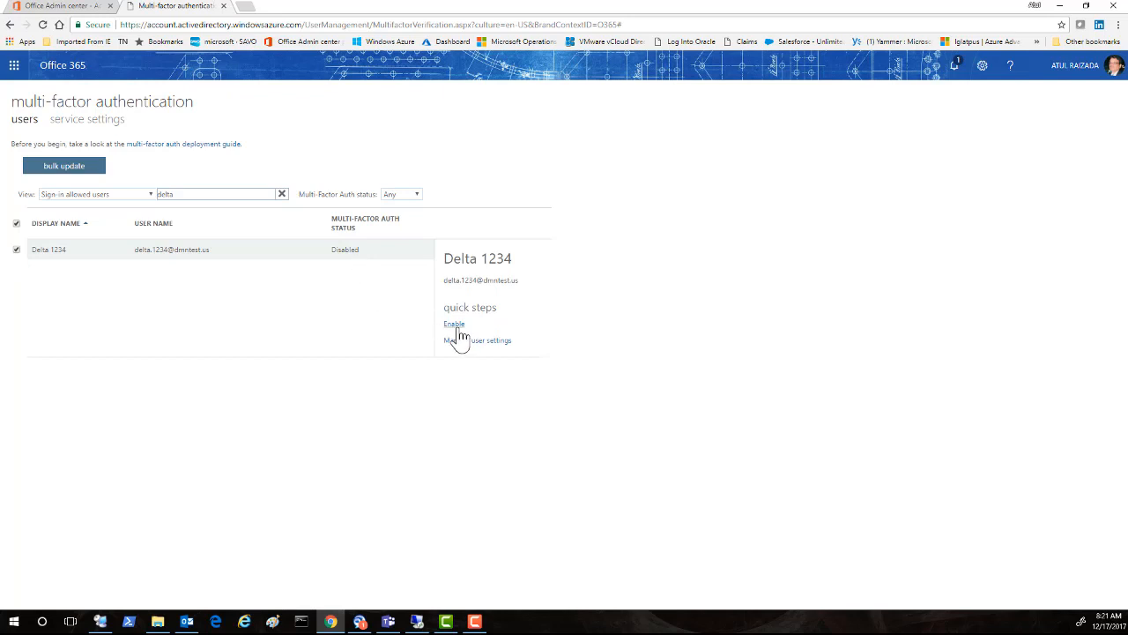
click(456, 328)
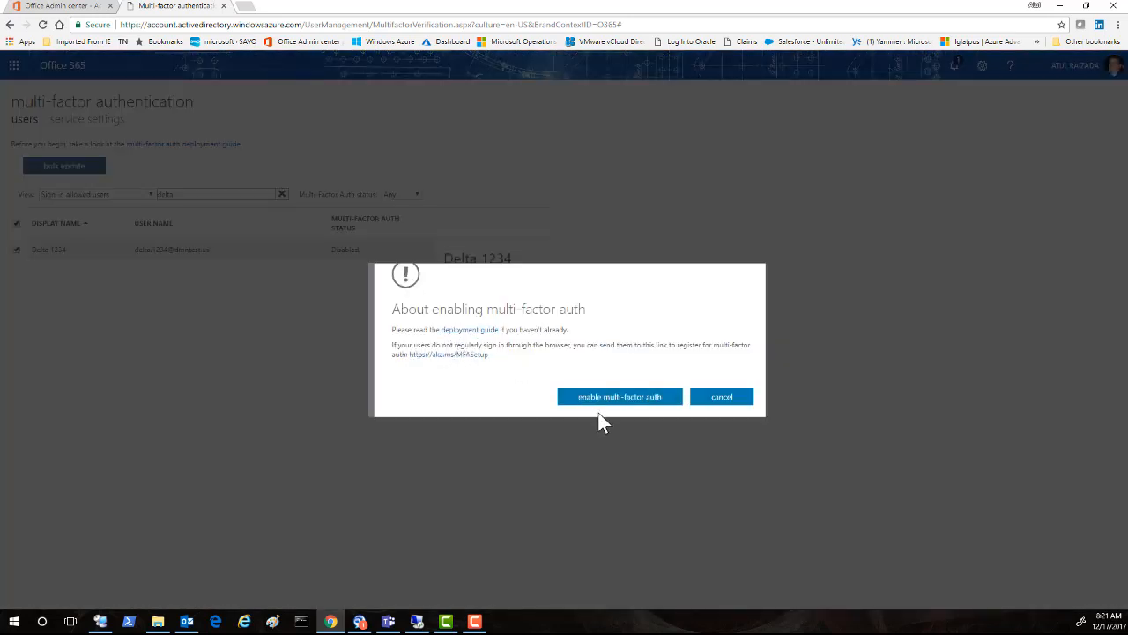
click(627, 399)
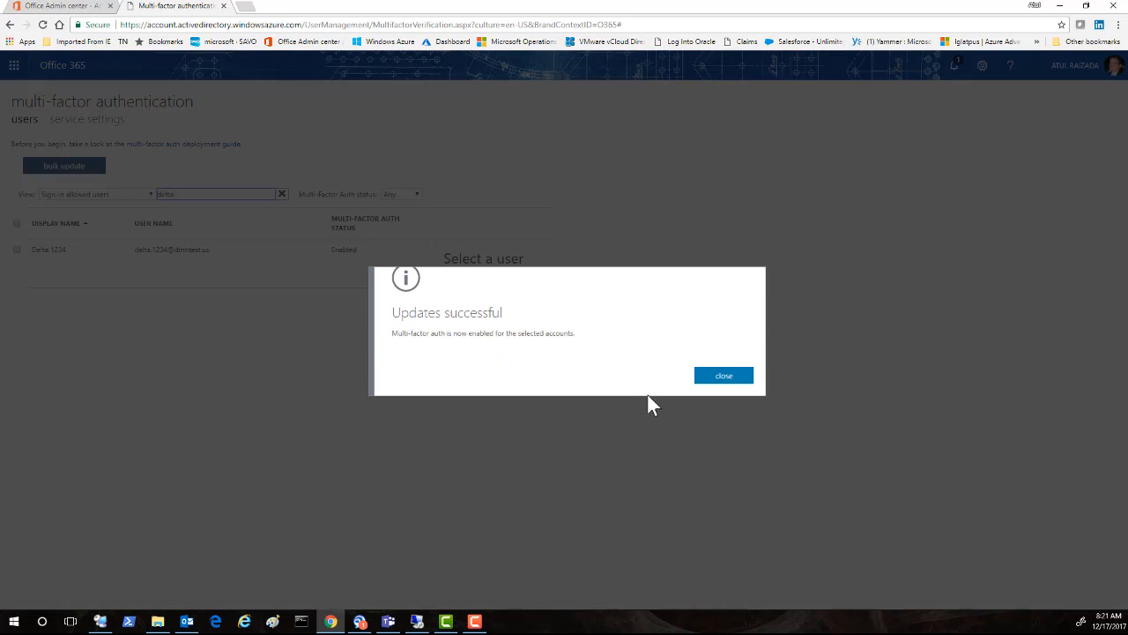
click(724, 378)
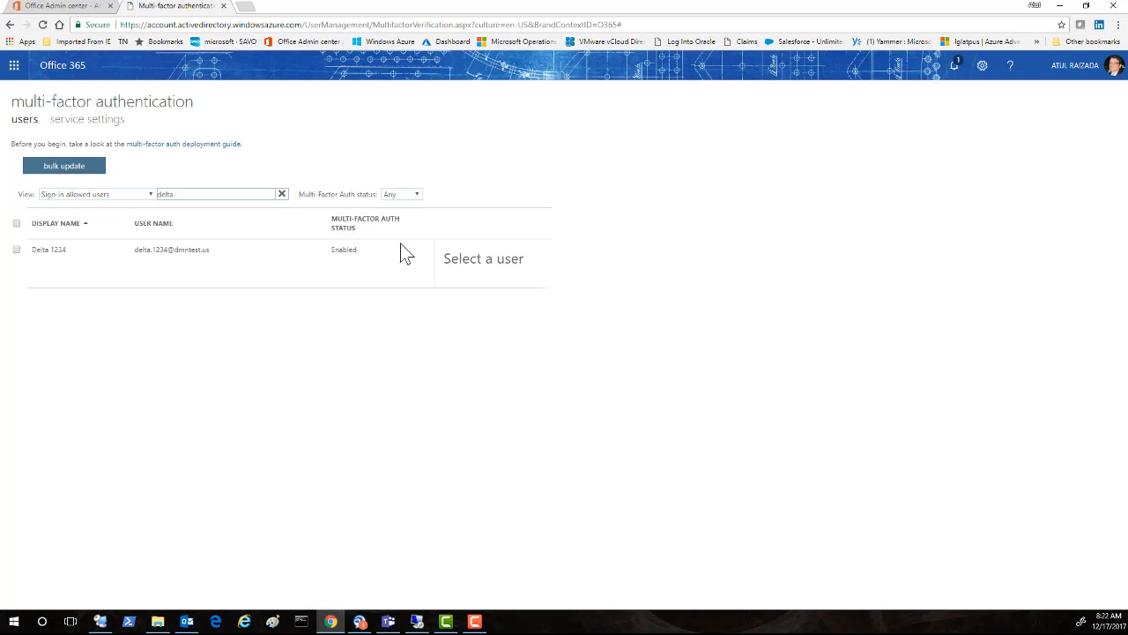
Step: Replace the 'delta' search text with 'jb' and run the search
double_click(169, 194)
text(b)
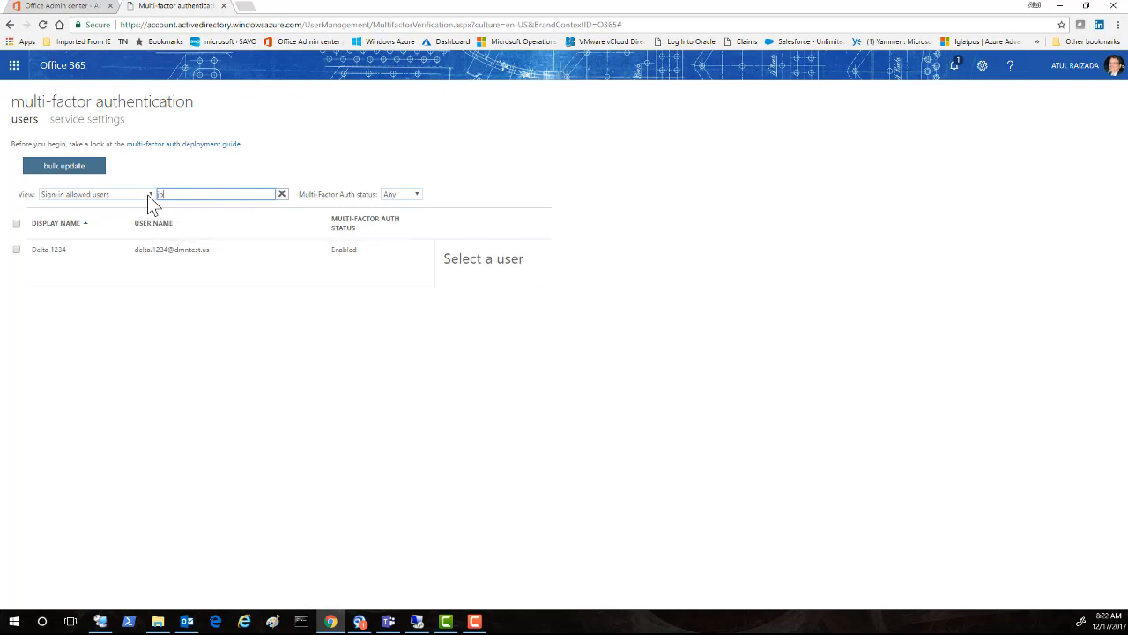
key(Return)
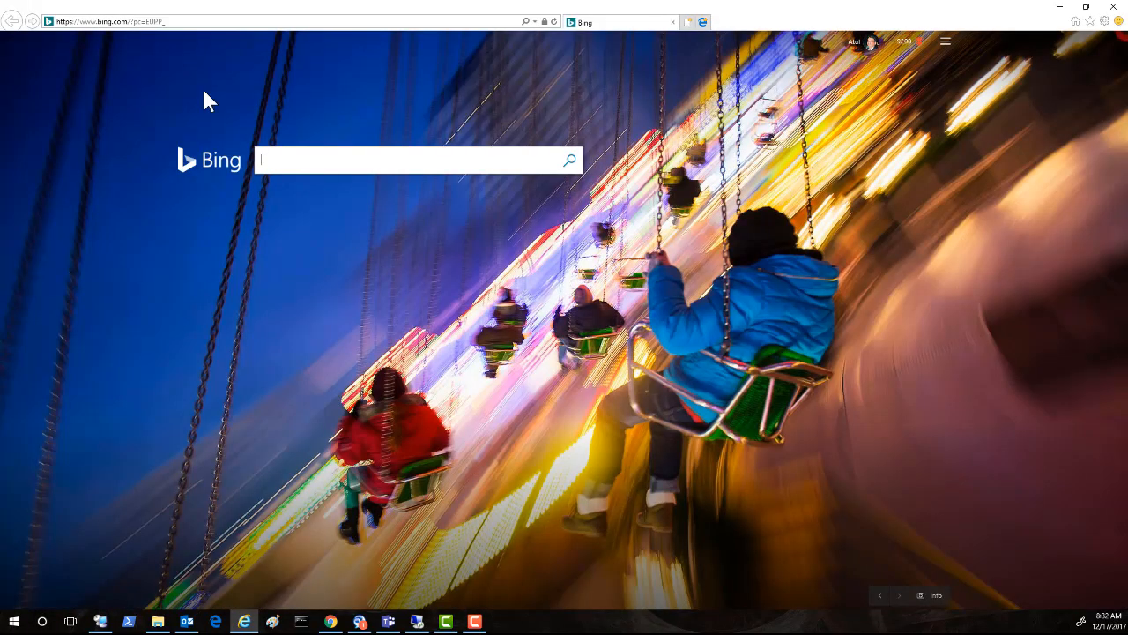
Step: Go to the login.microsoftonline.com sign-in page in Internet Explorer
click(173, 22)
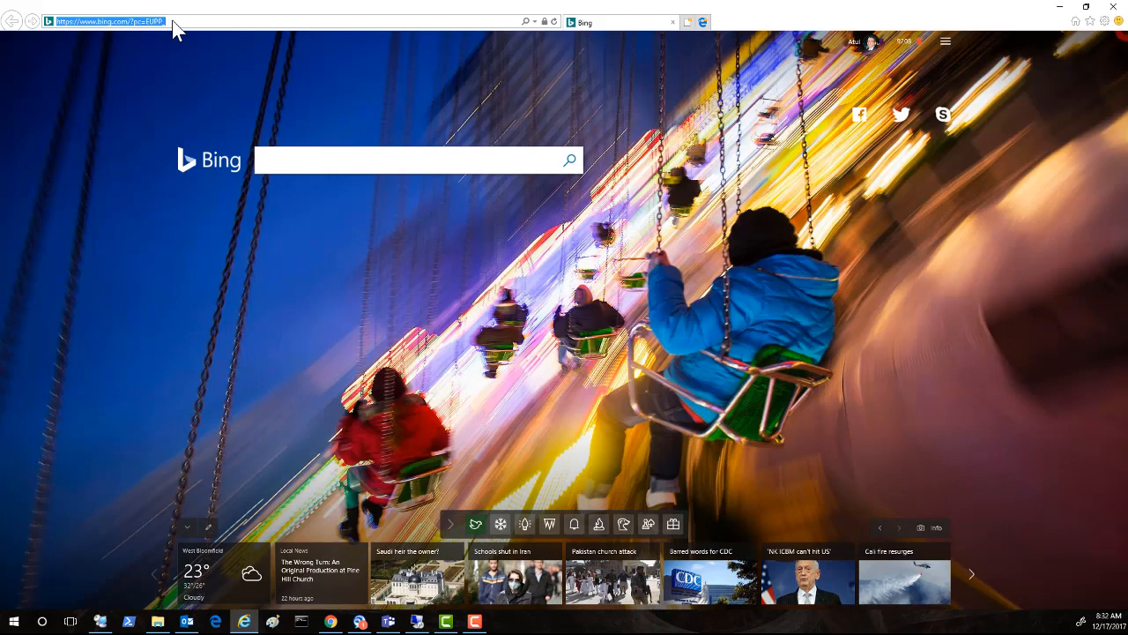
text(login.microsoftonline.com/)
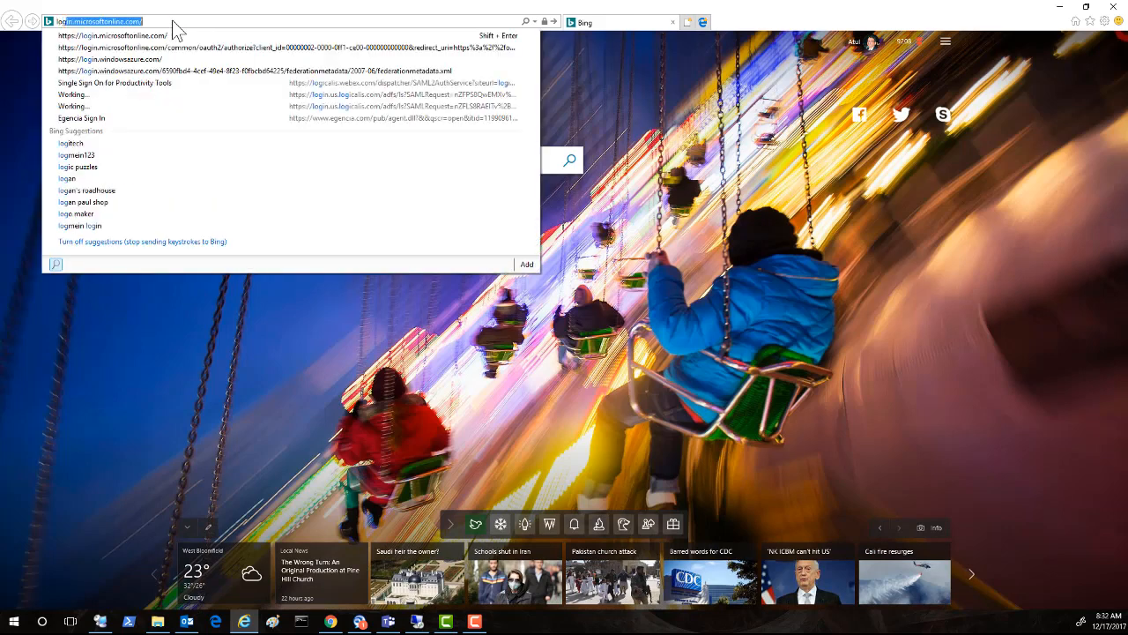
click(167, 37)
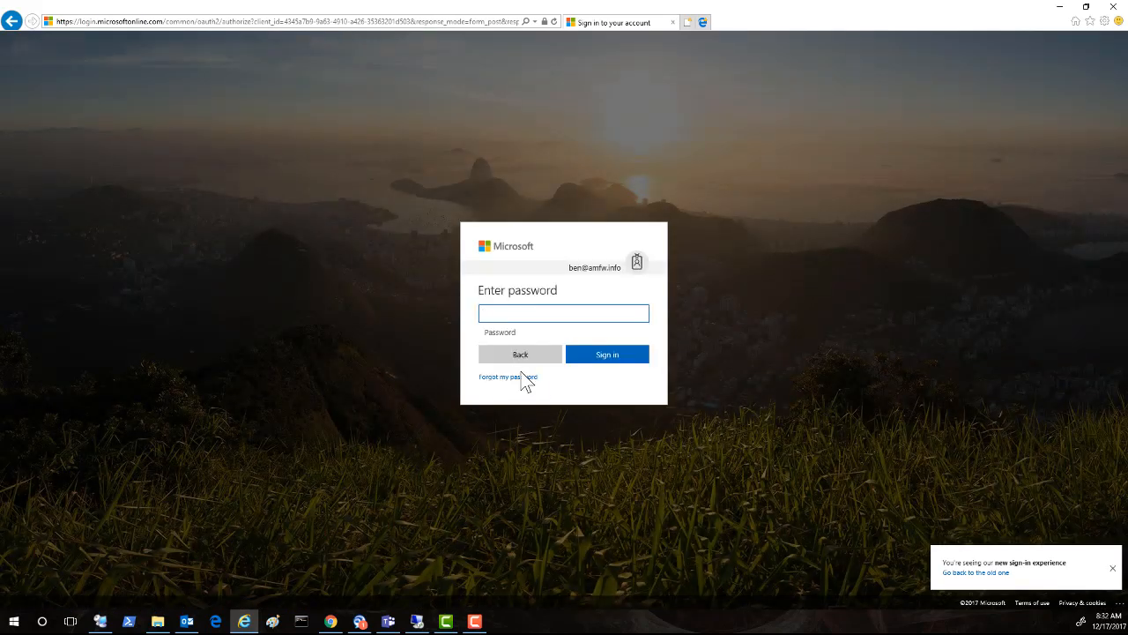
Step: Choose 'Use another account' and submit the user's email address
click(516, 356)
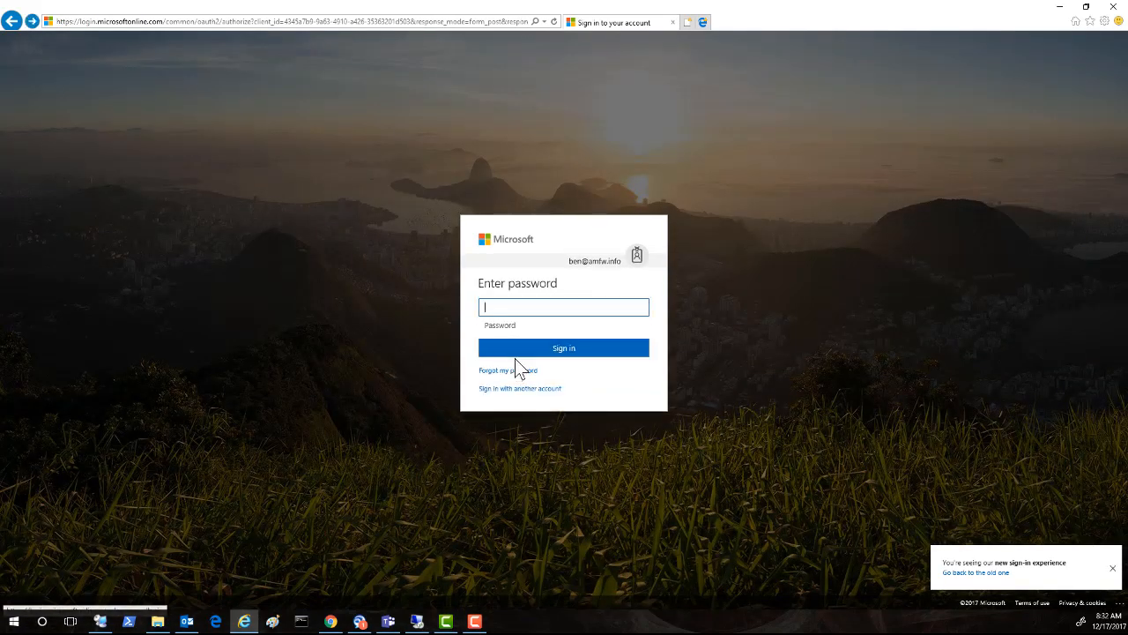
click(513, 389)
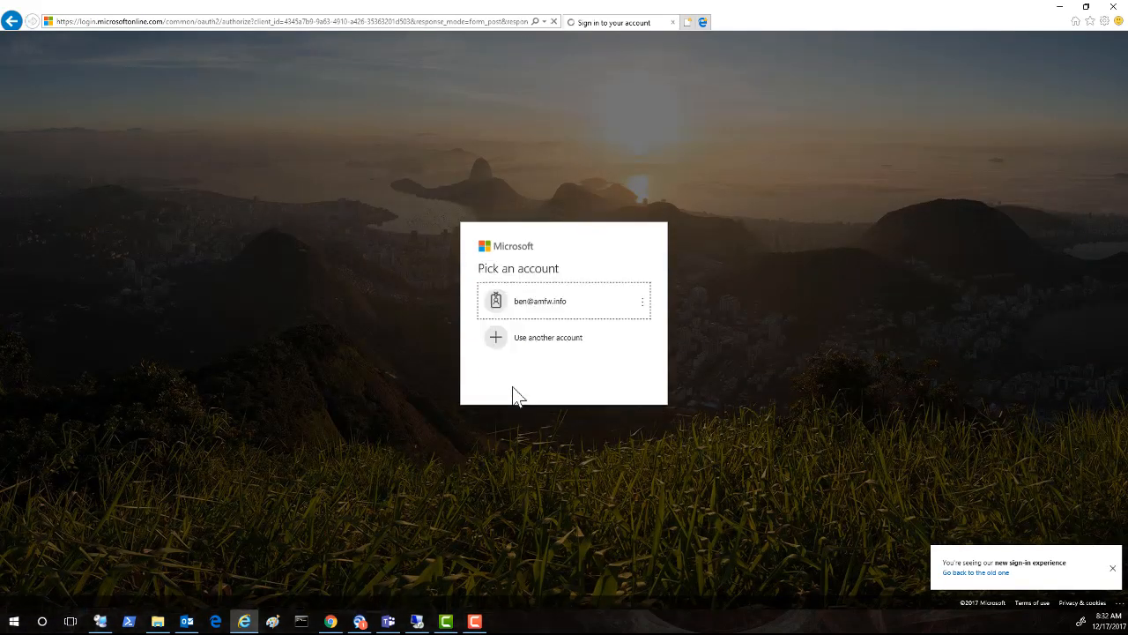
click(532, 344)
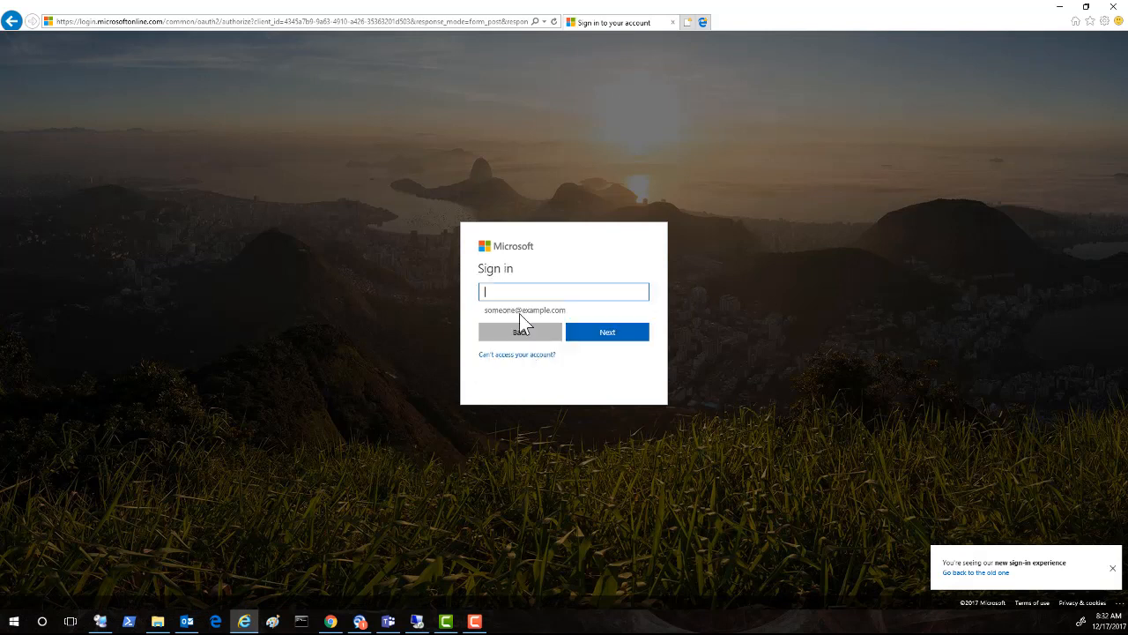
click(503, 291)
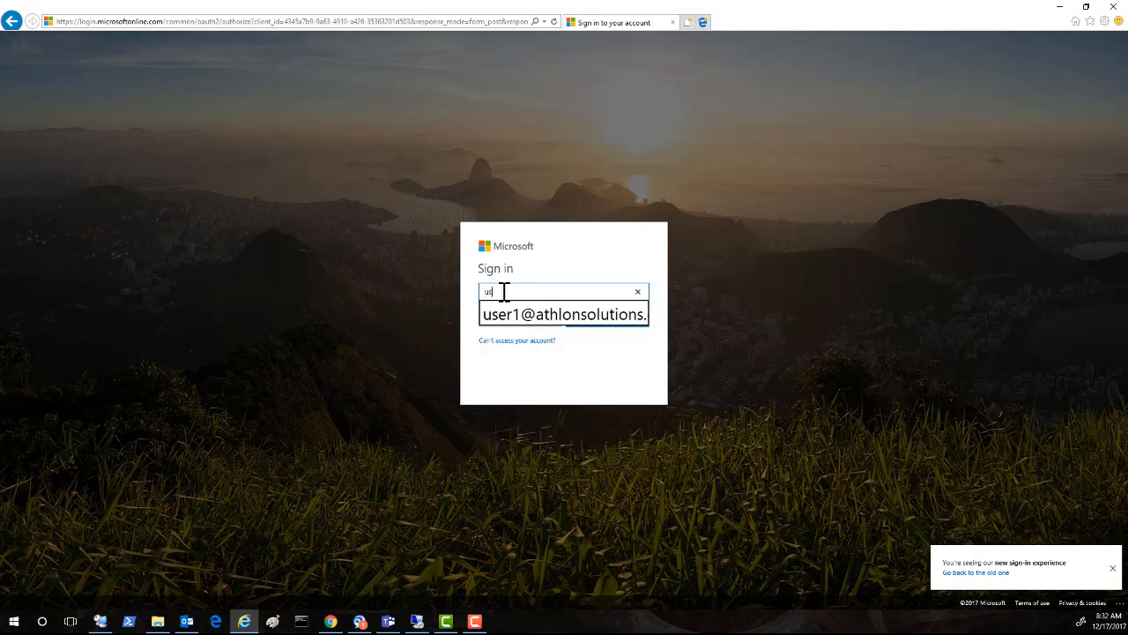
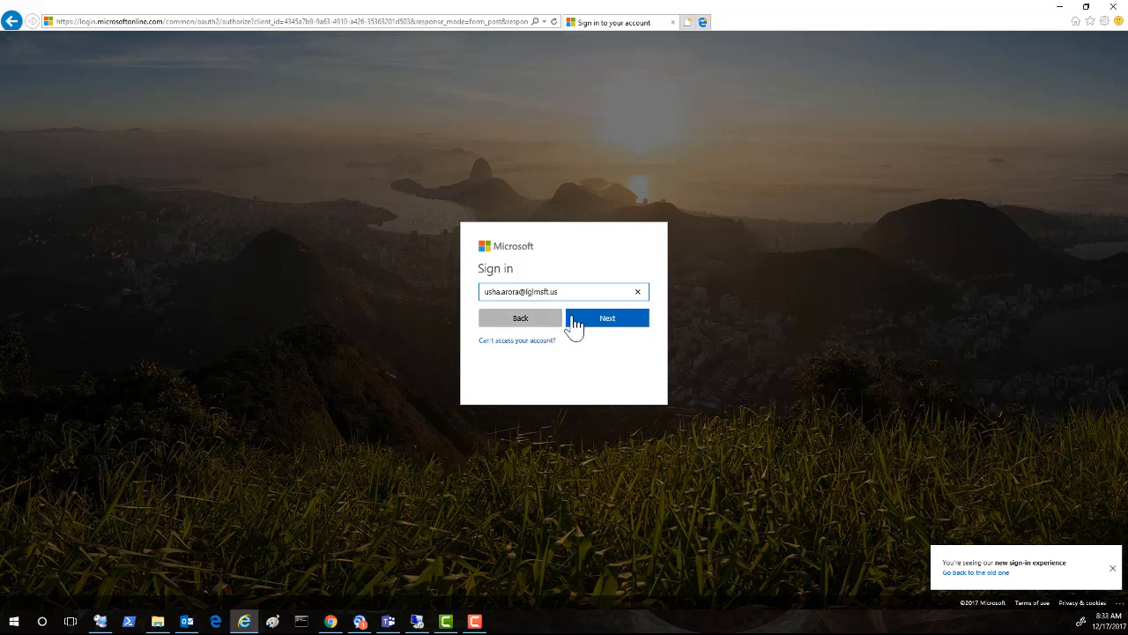
click(608, 324)
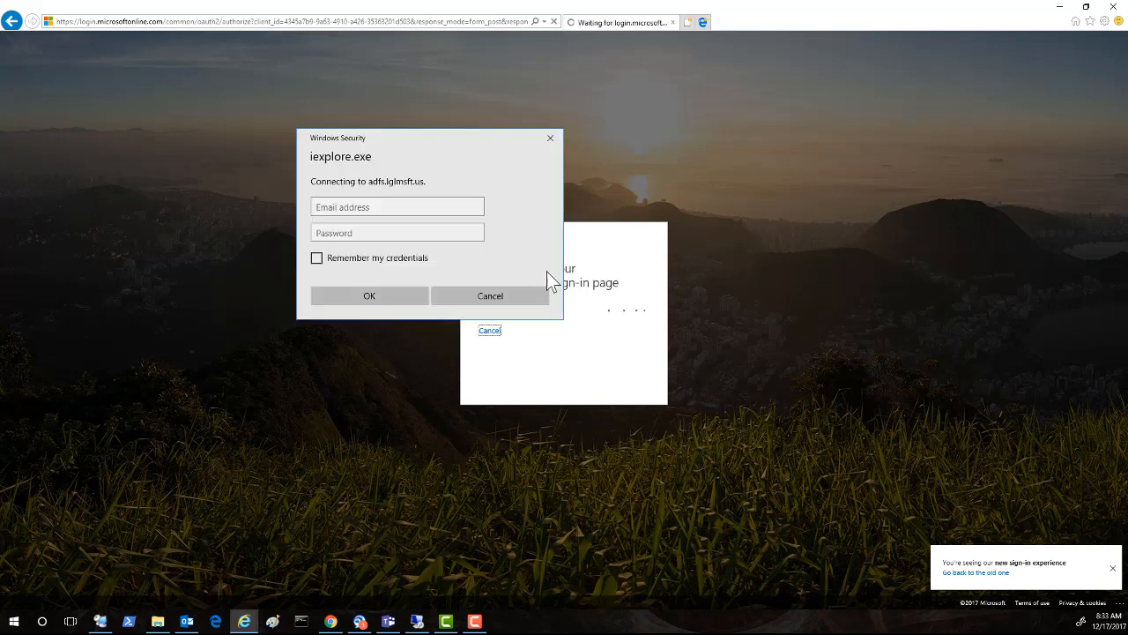
Step: Enter the user's organizational email and password in Windows Security and submit
click(335, 207)
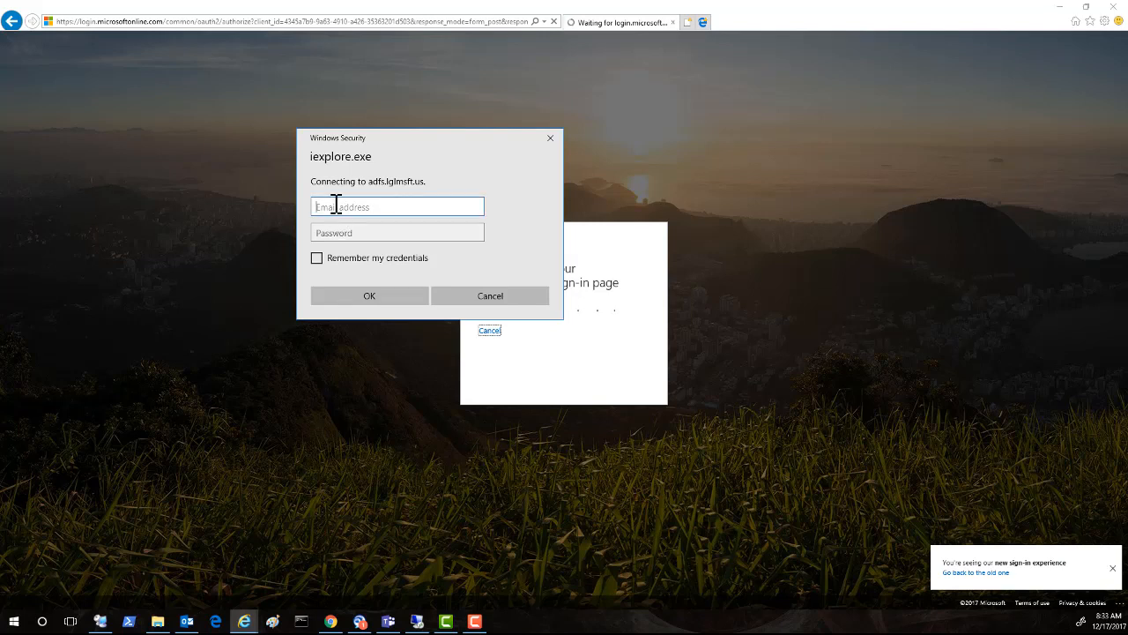
key(Tab)
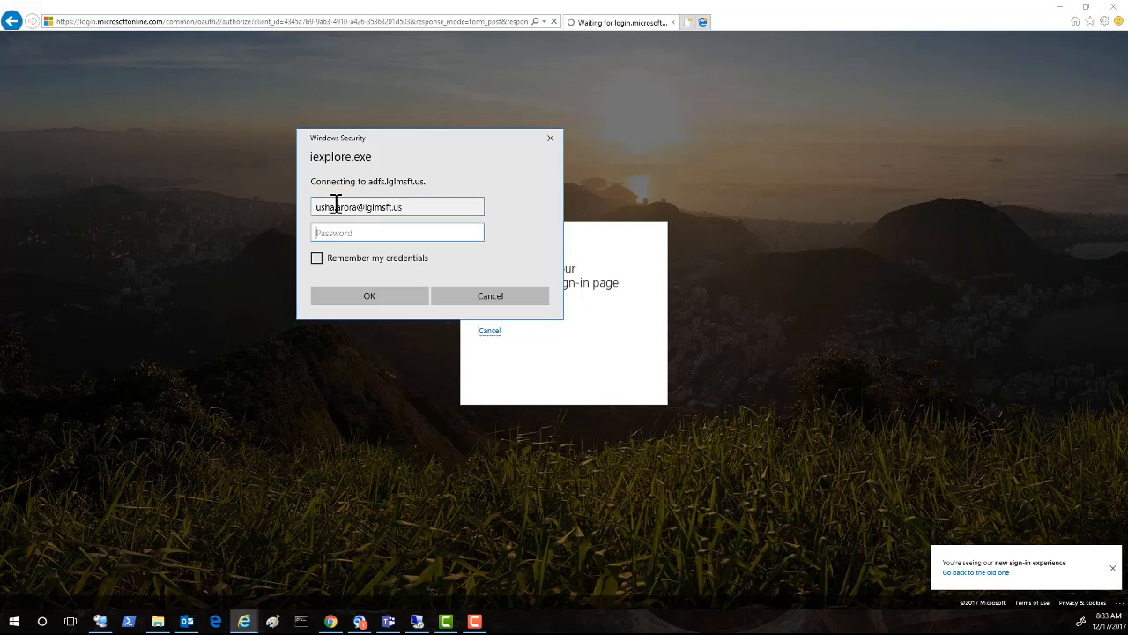
text(••••••••)
click(357, 299)
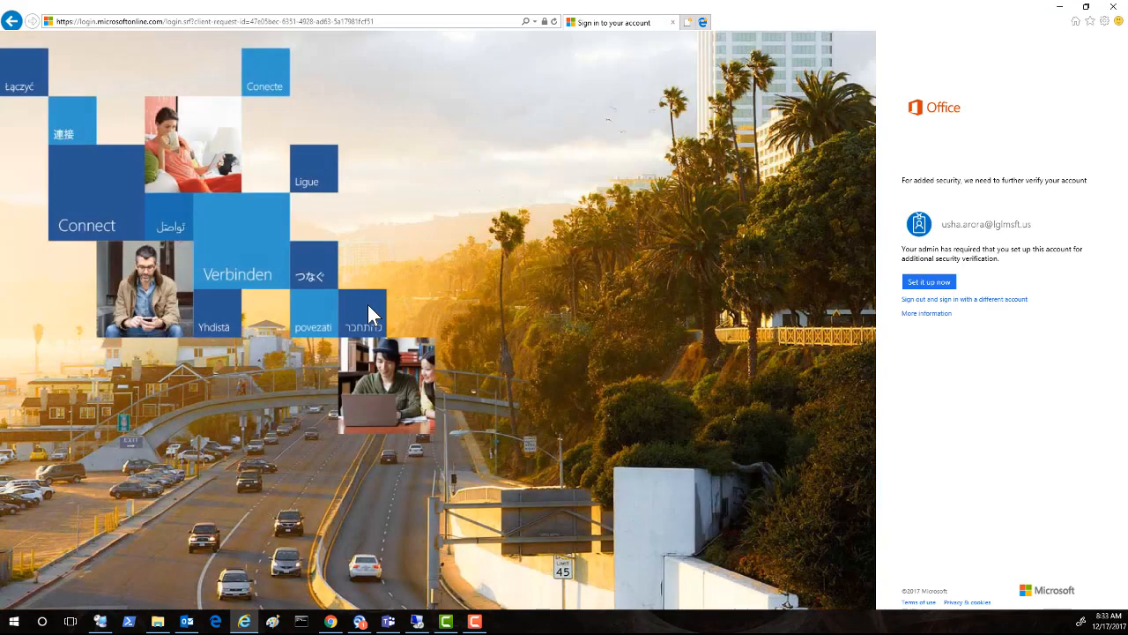
Step: Choose Authentication phone as the contact method with country United States (+1)
click(945, 290)
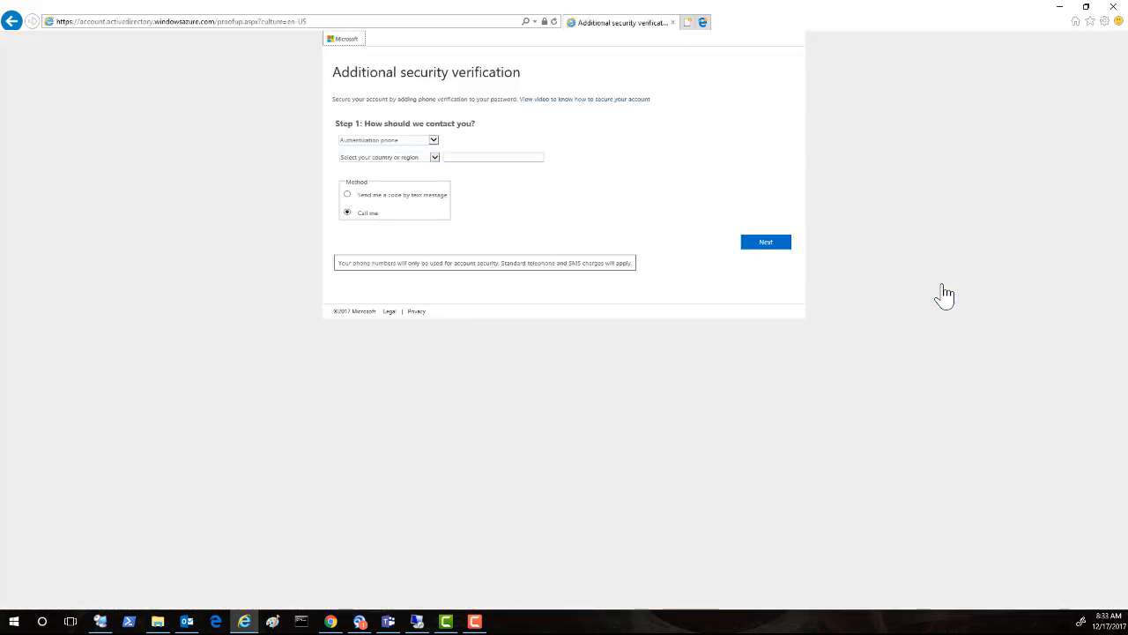
click(433, 143)
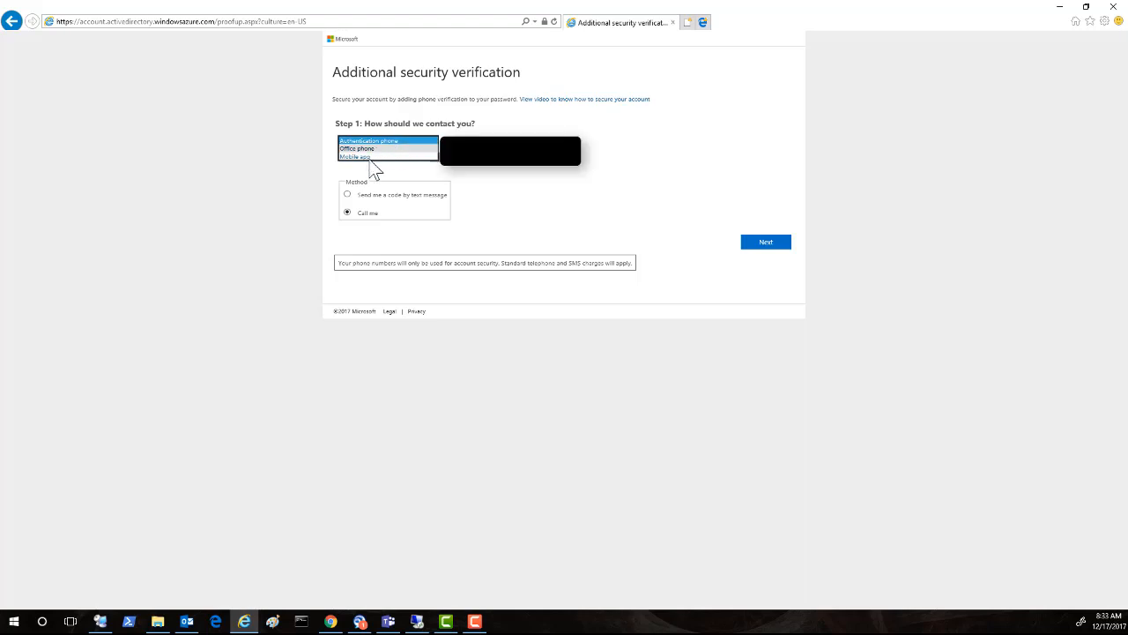
click(436, 142)
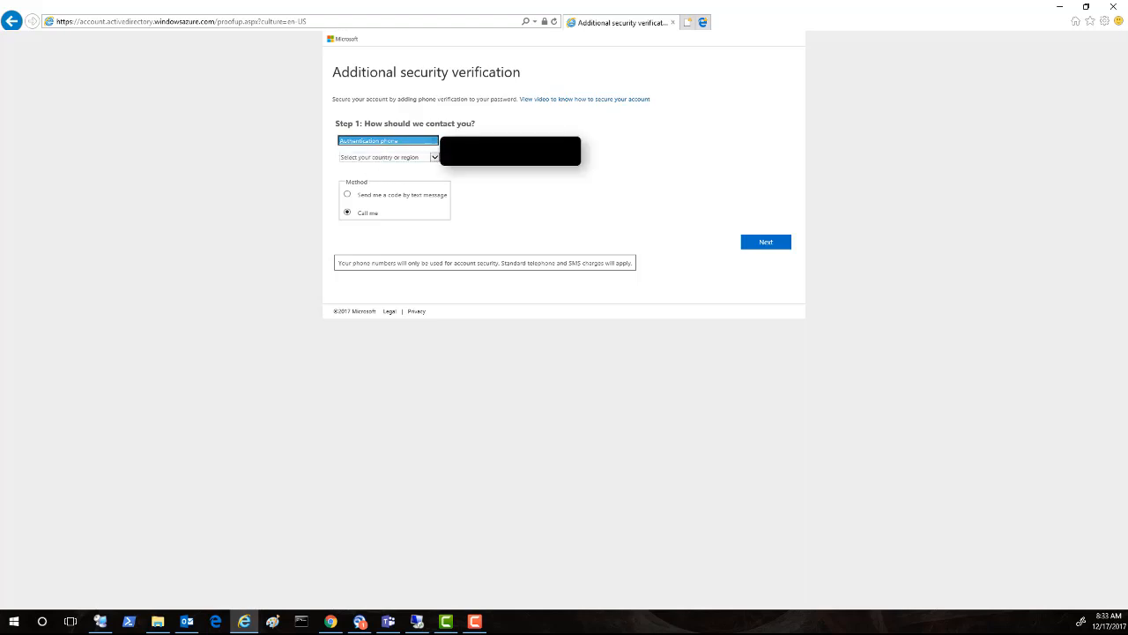
click(434, 159)
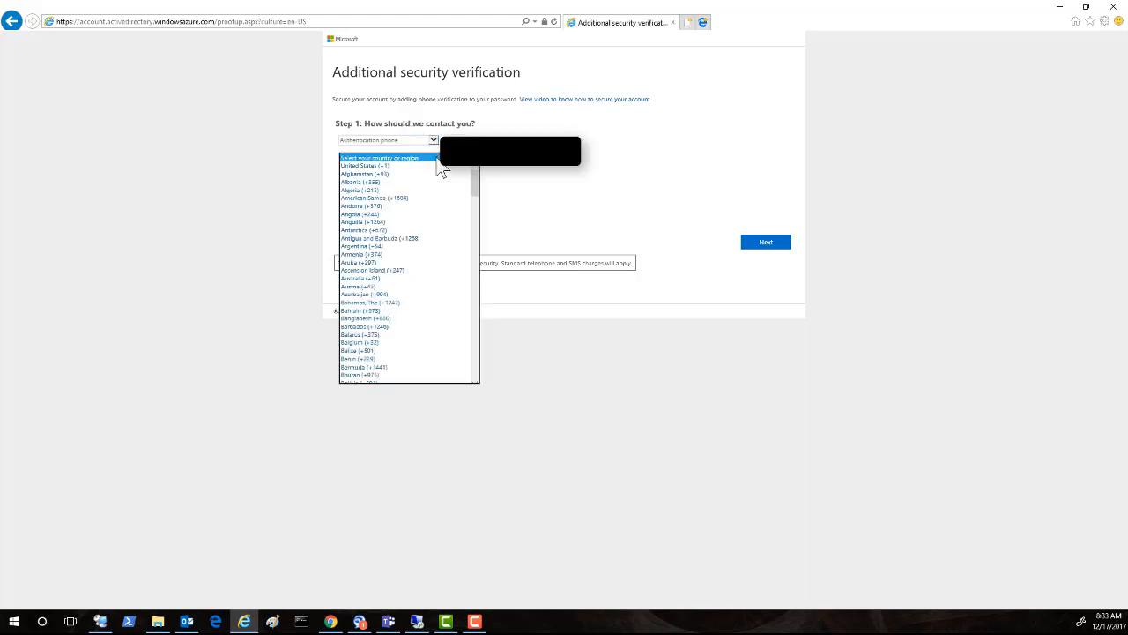
click(402, 175)
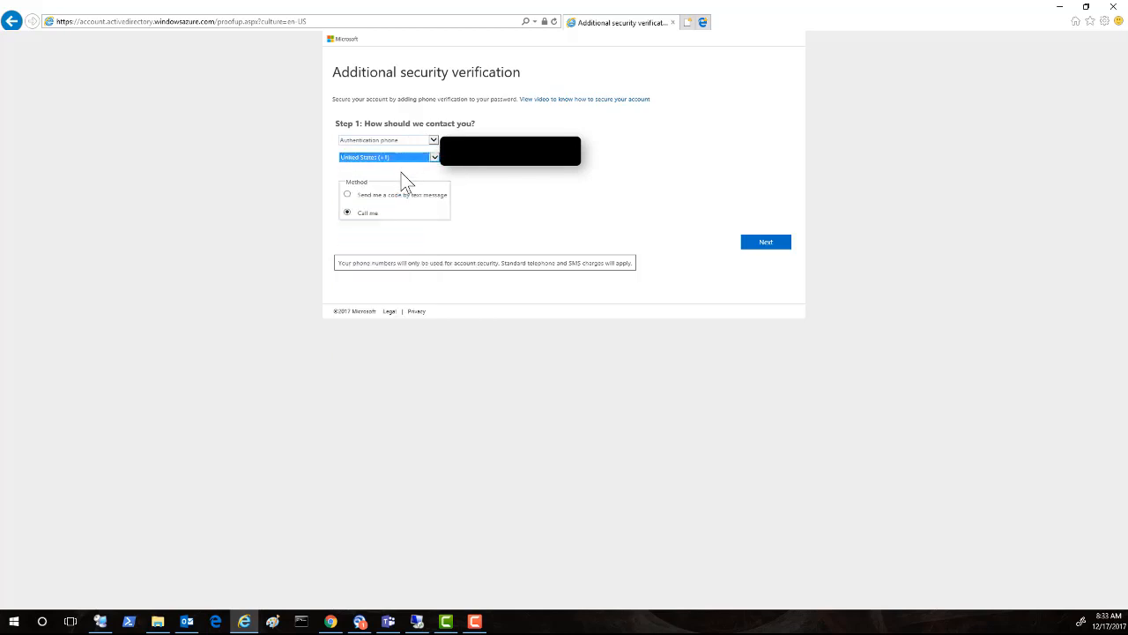
click(474, 159)
Step: Verify by phone call, copy the issued app password, and finish setup
click(762, 247)
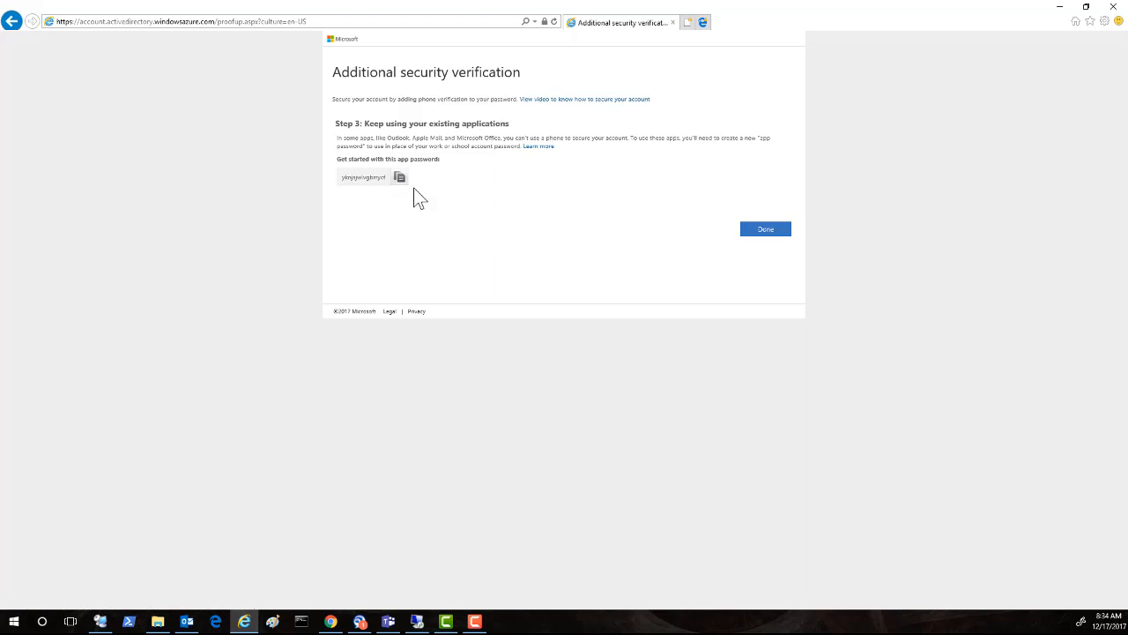
click(399, 182)
click(757, 231)
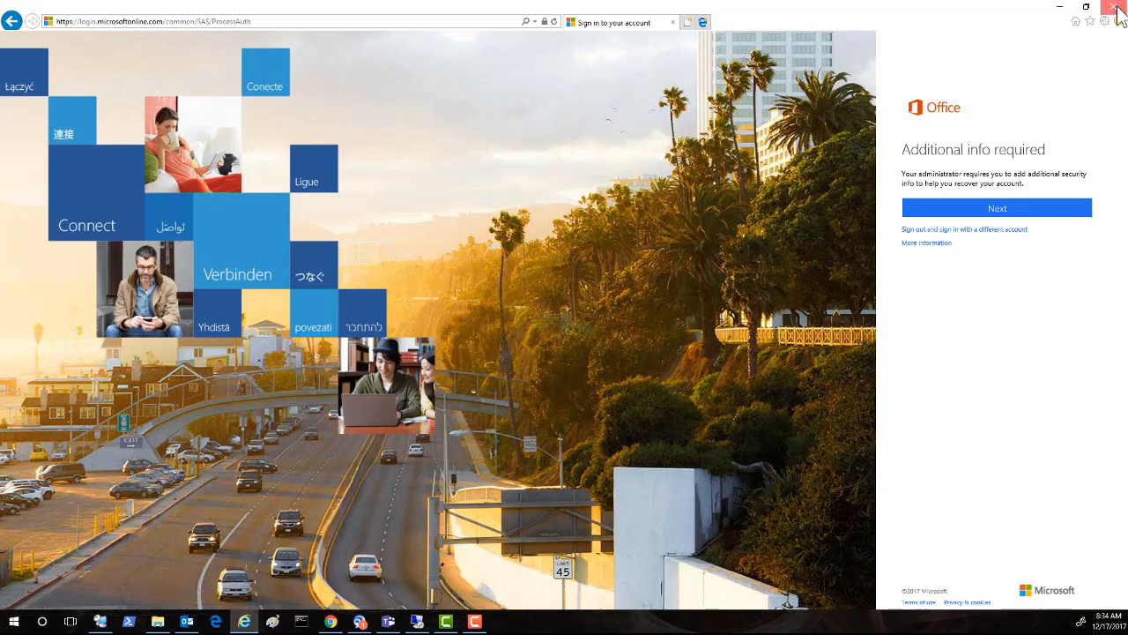
Step: Close the Internet Explorer sign-in window to return to the MFA users list
click(1116, 7)
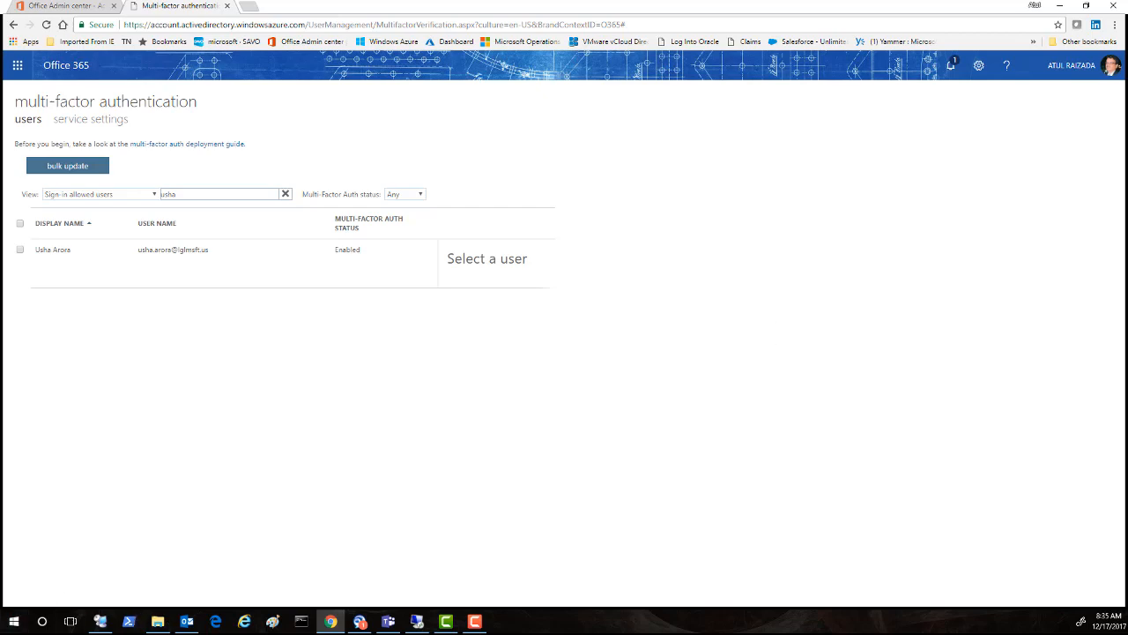
Step: Open the LGLMSFTDC session and show the lglmsft.us domain in Active Directory Users and Computers
key(alt+Tab)
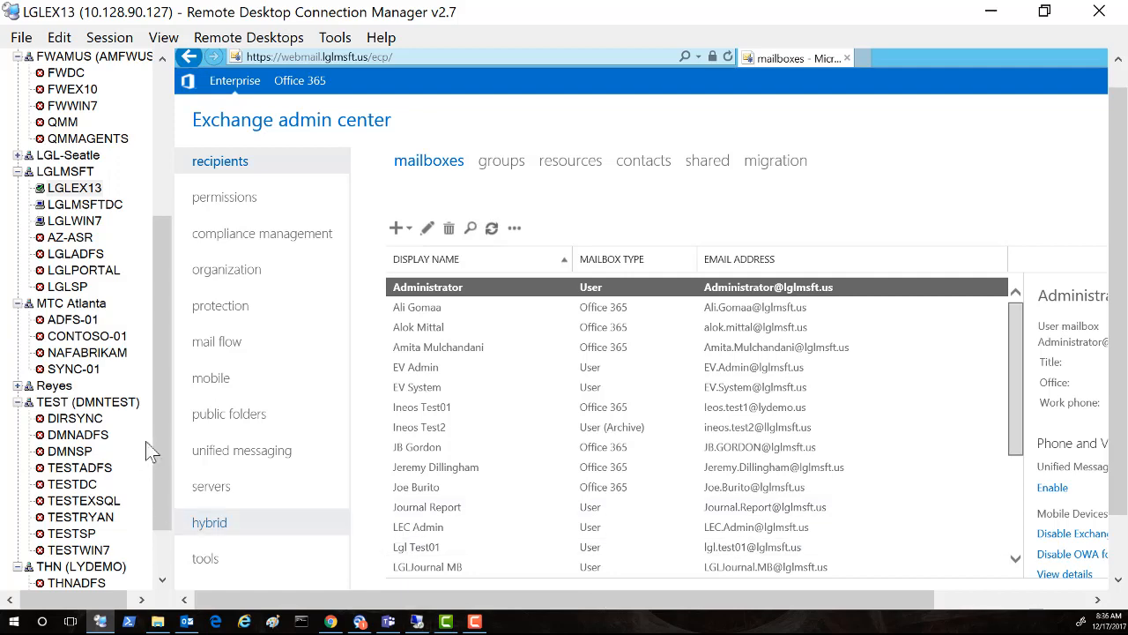
scroll(141, 414, up, 2)
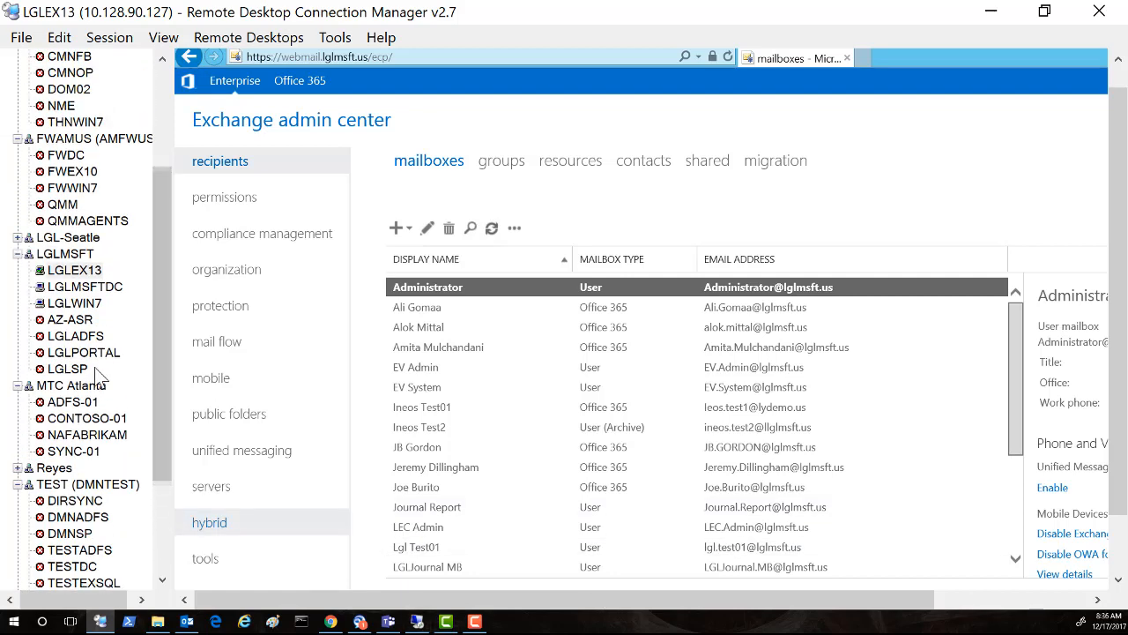
click(88, 304)
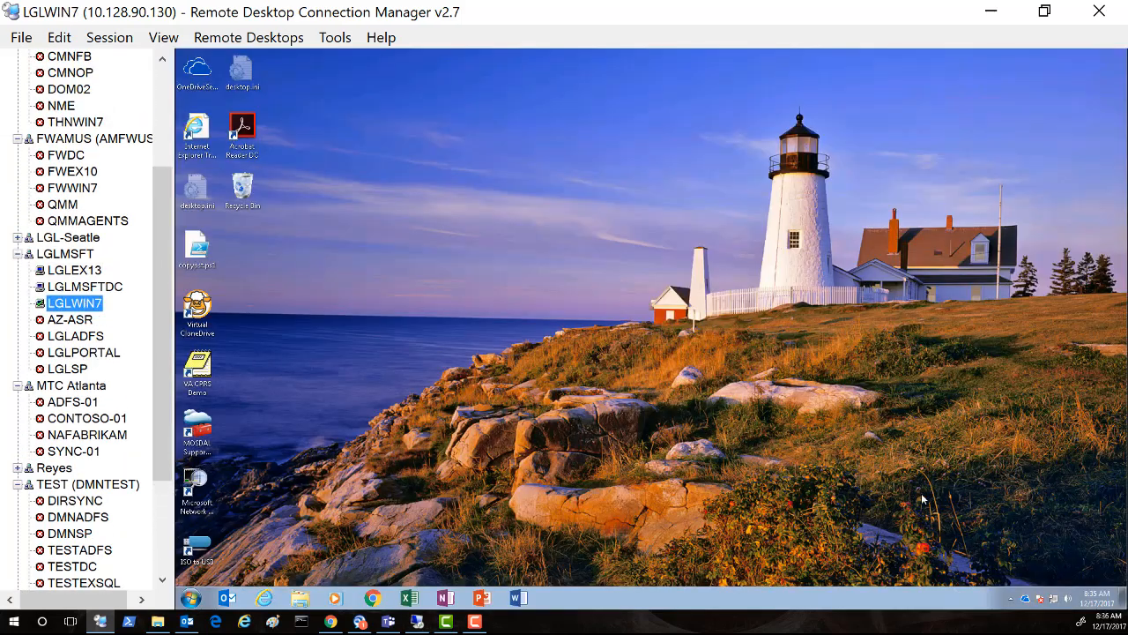
click(102, 288)
click(233, 153)
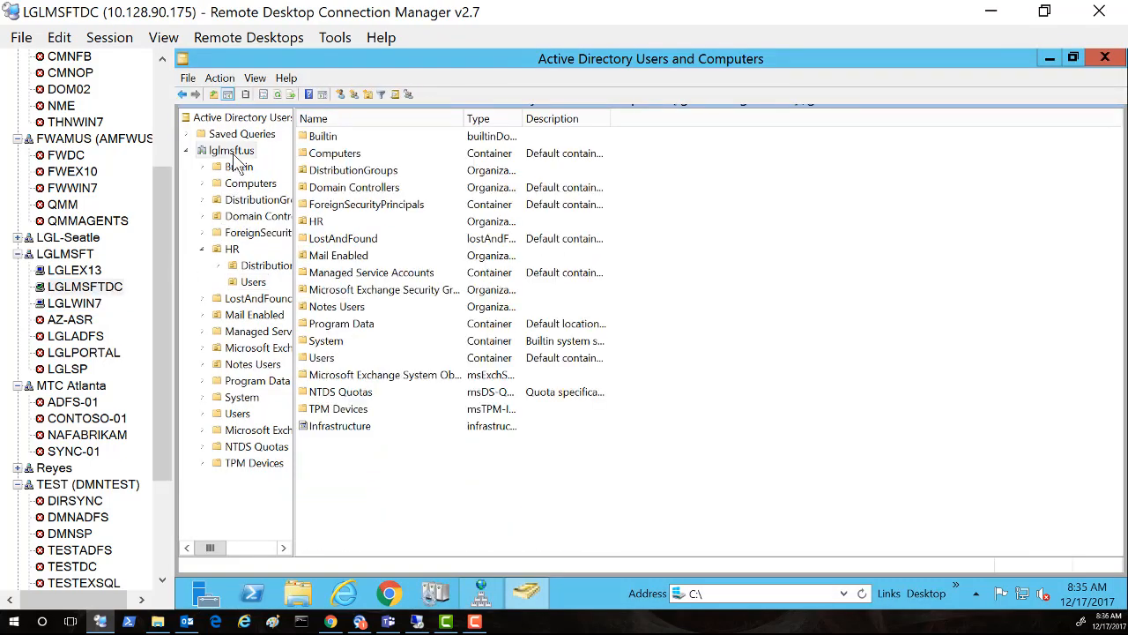
Step: Switch to the LGLWIN7 session and briefly open the Computer window from Start
click(95, 305)
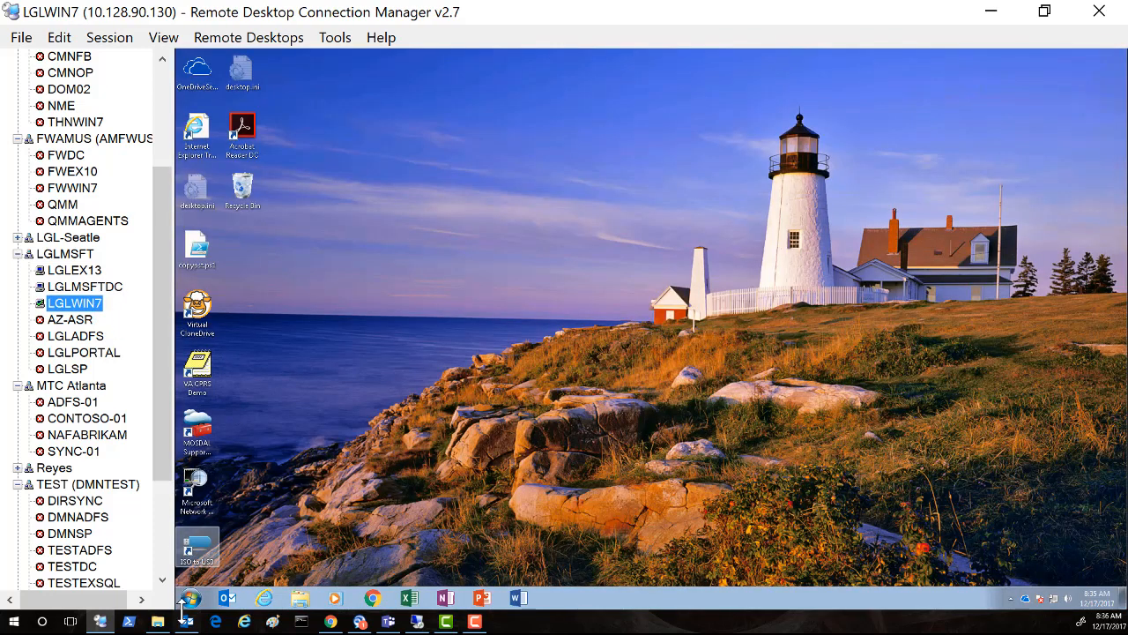
click(188, 598)
right_click(188, 598)
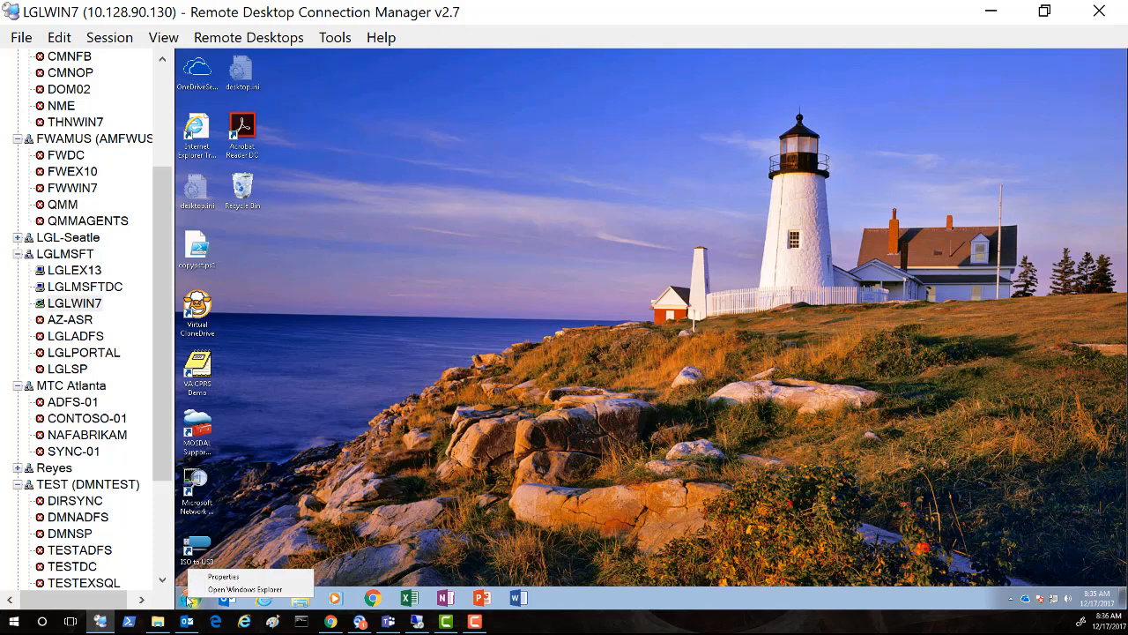
click(188, 598)
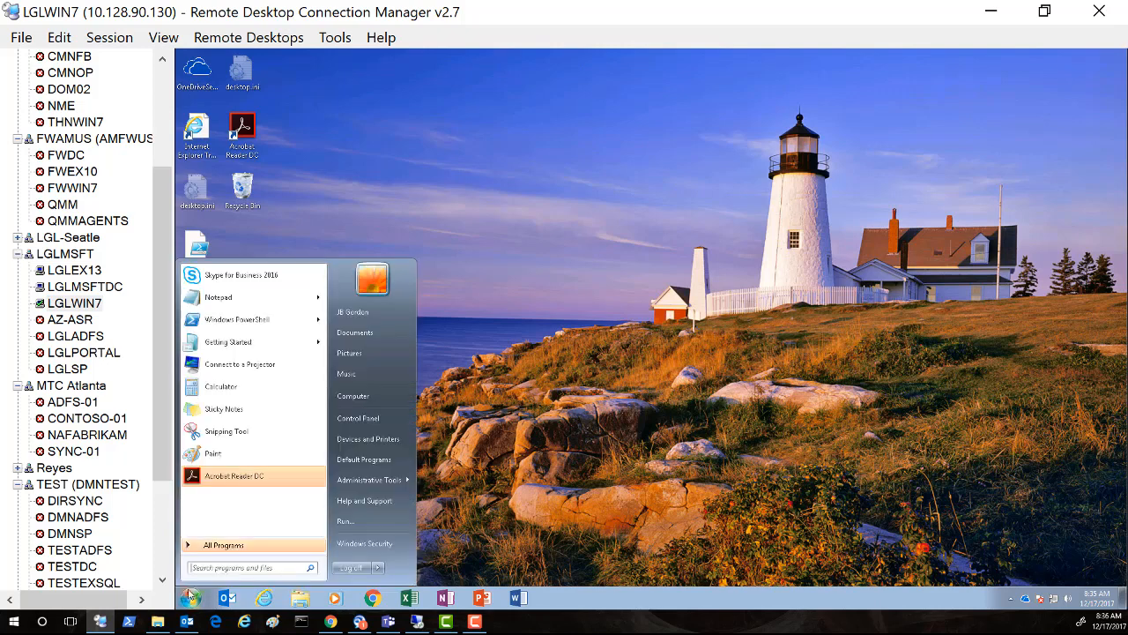
click(353, 397)
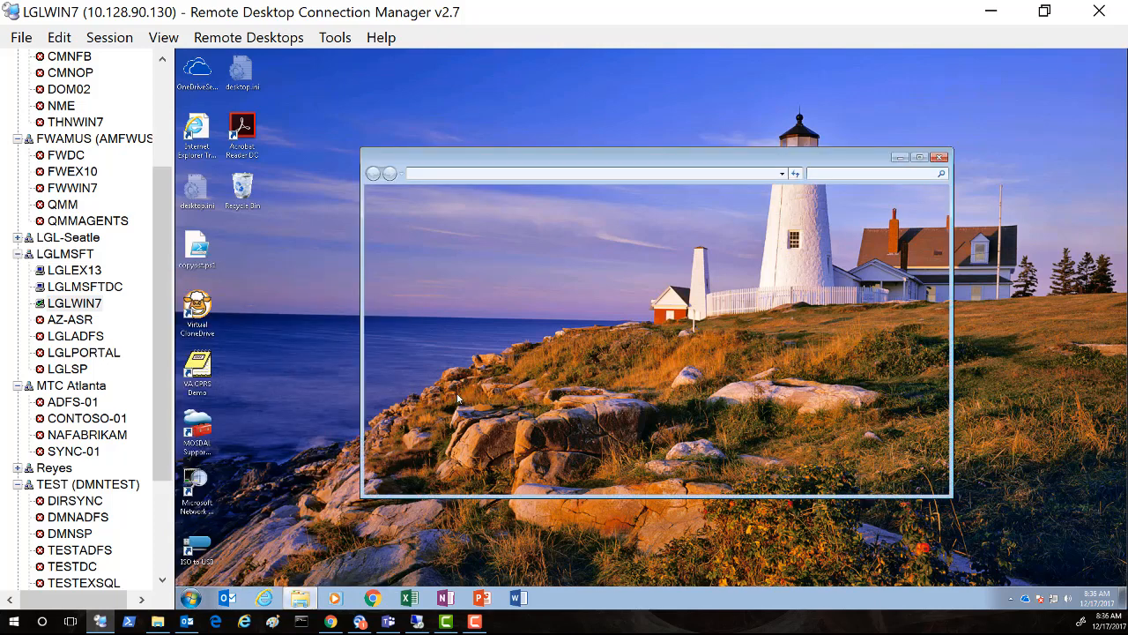
click(939, 157)
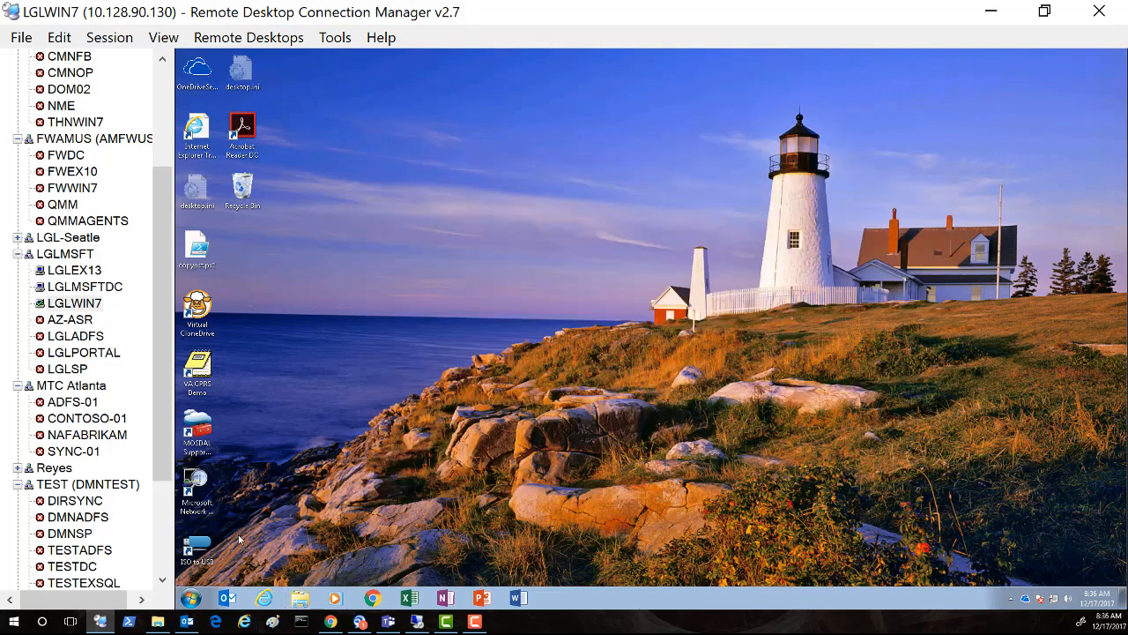
Step: Check the computer's domain in System properties, then close the System window
click(189, 599)
right_click(357, 404)
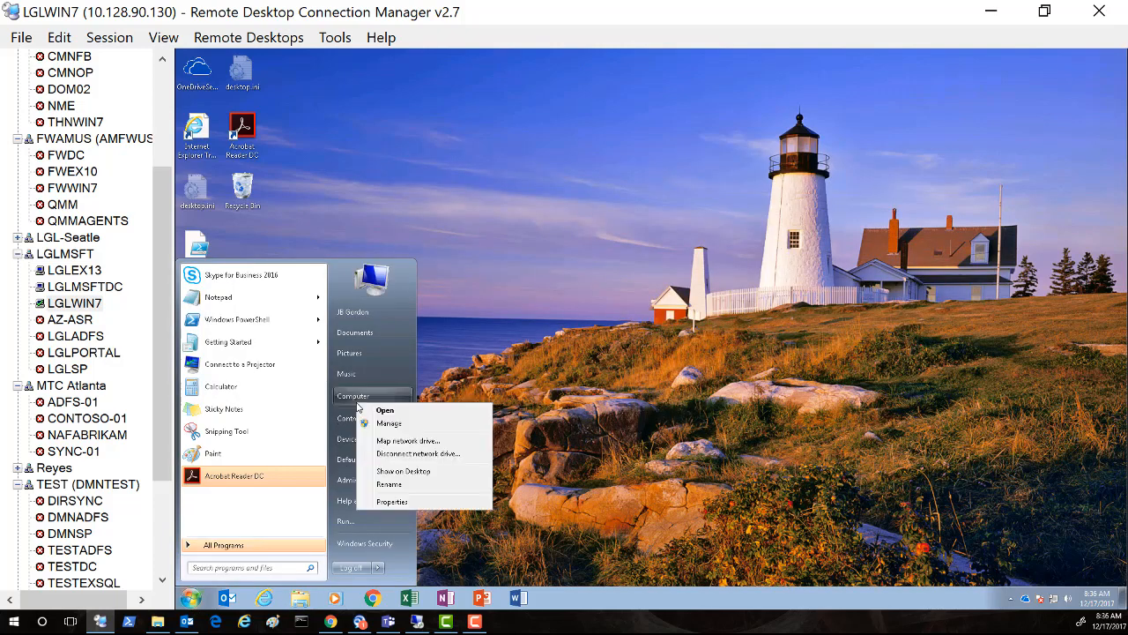
click(391, 500)
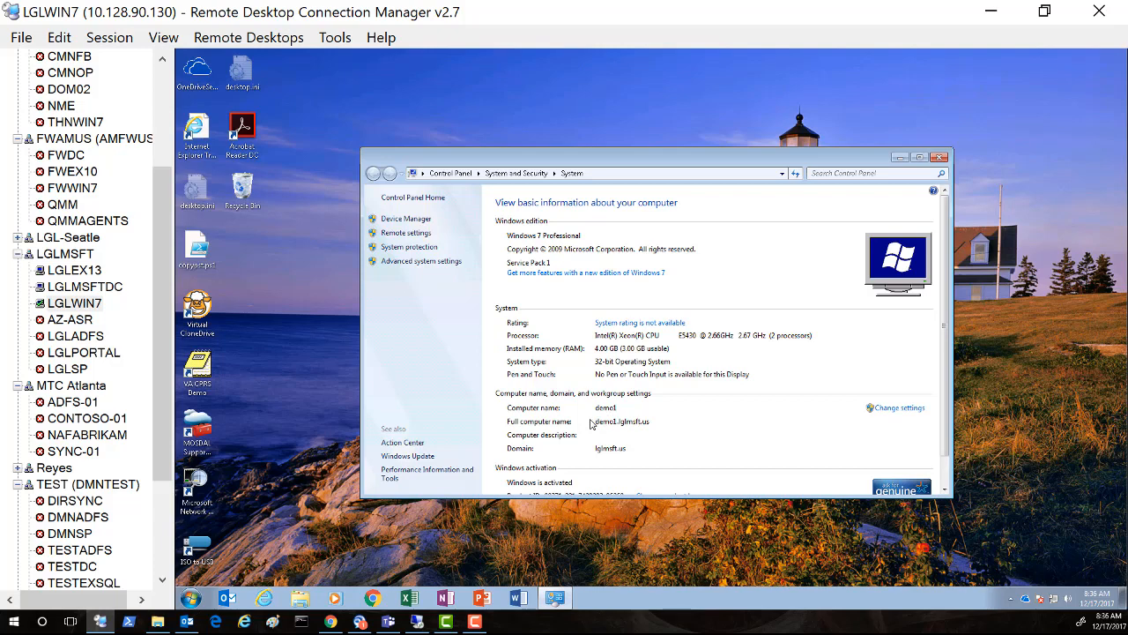
click(939, 157)
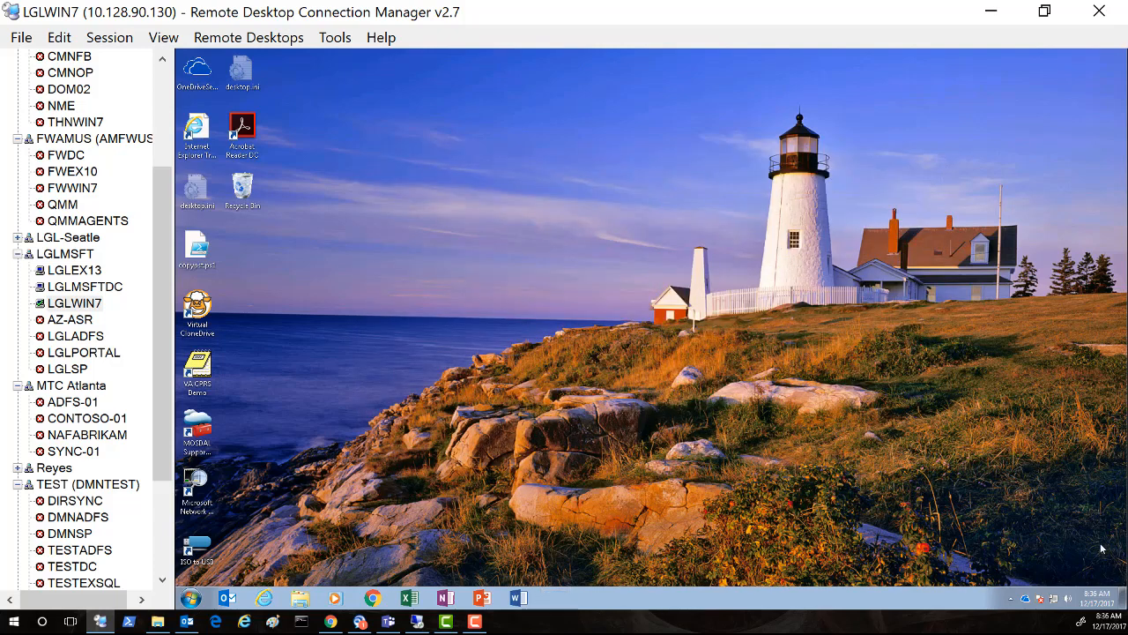
Step: Start an InPrivate Internet Explorer window and go to outlook.office365.com
right_click(267, 600)
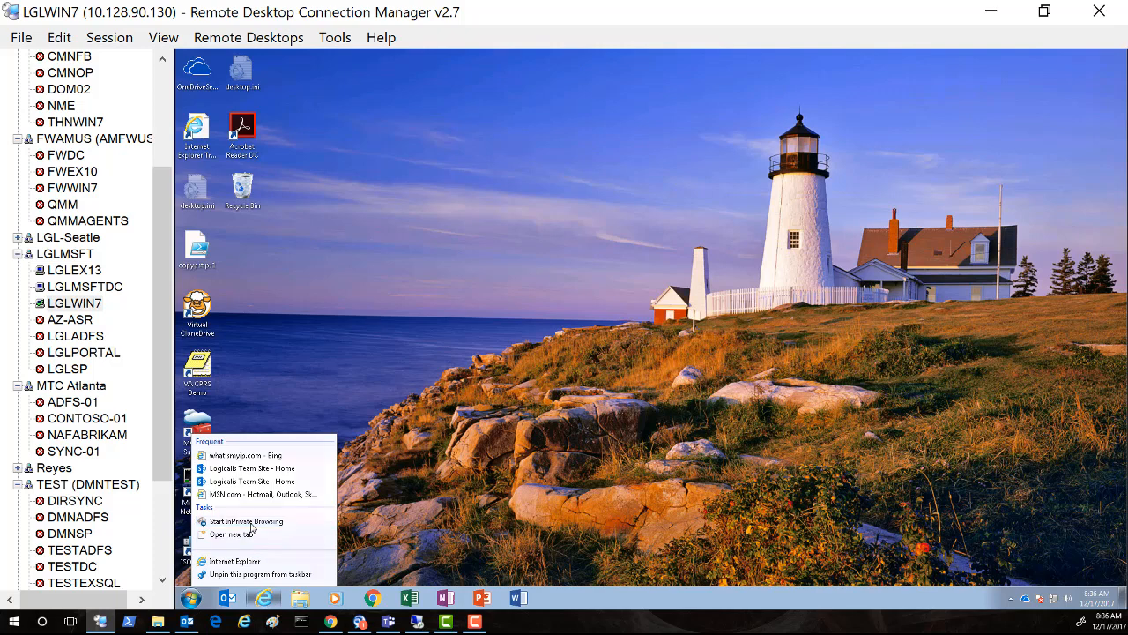
click(309, 526)
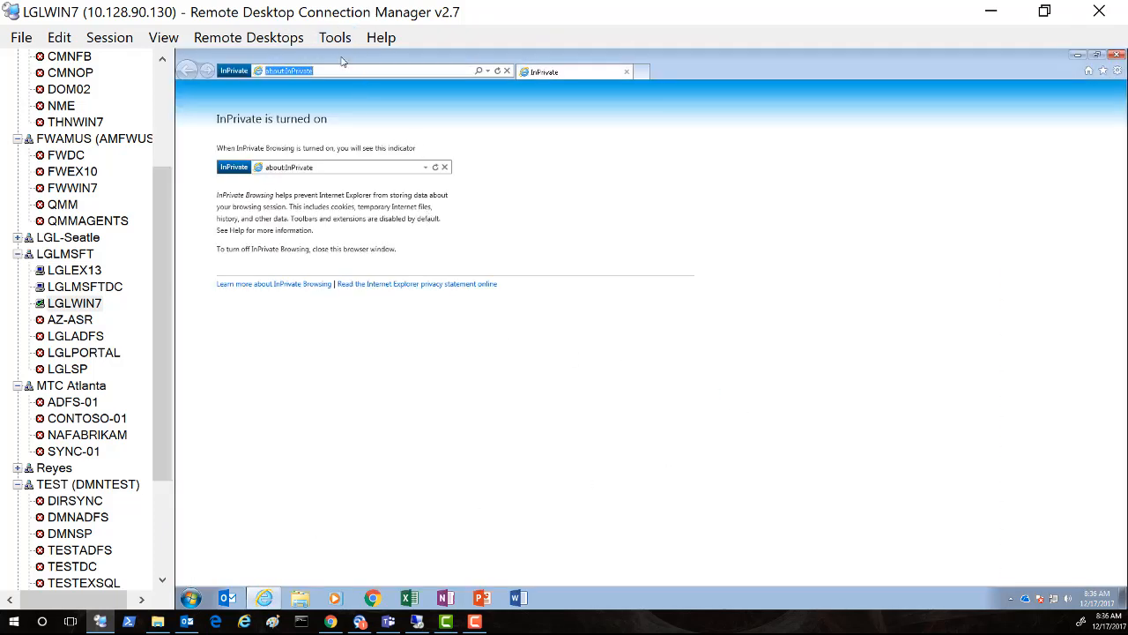
text(out)
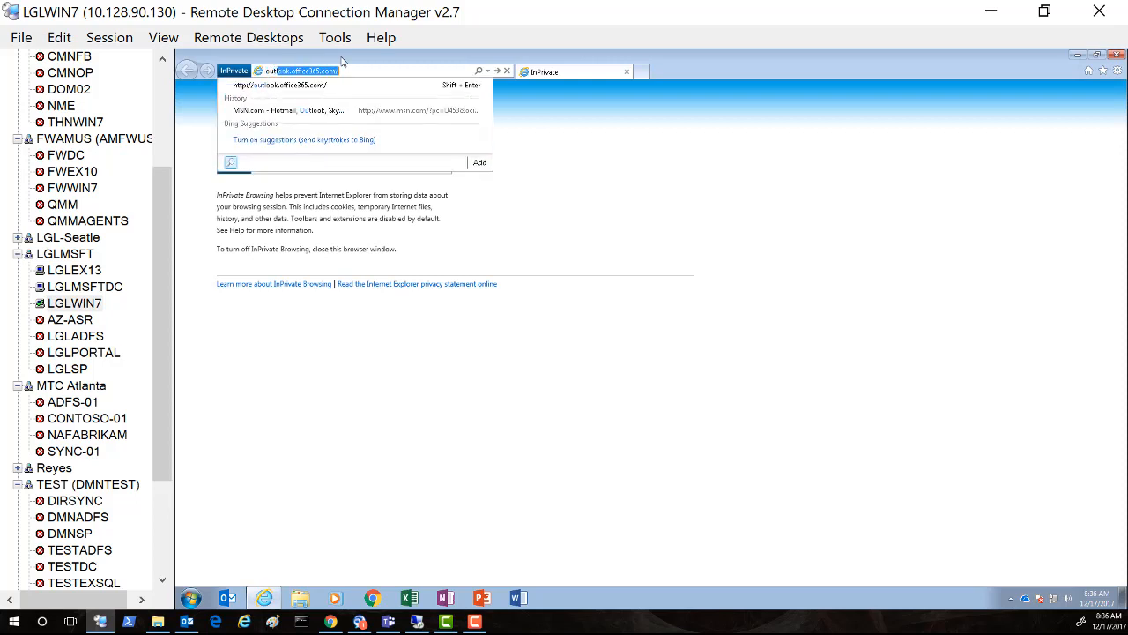
text(lo)
key(Return)
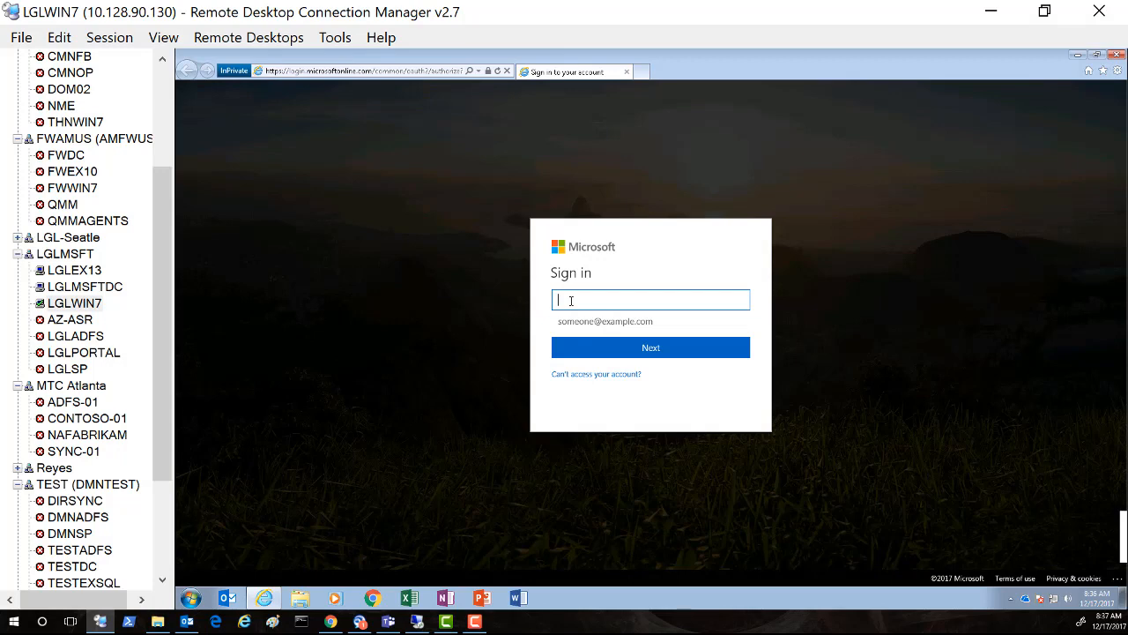
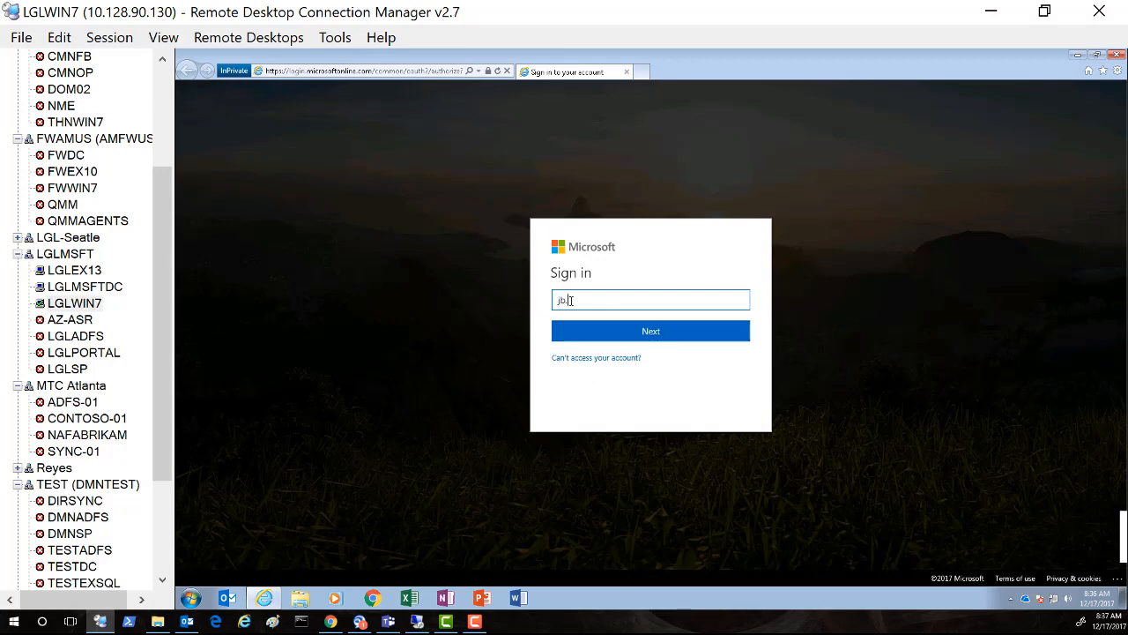
Step: Submit the user's email to sign in to Outlook, then close the browser
click(633, 332)
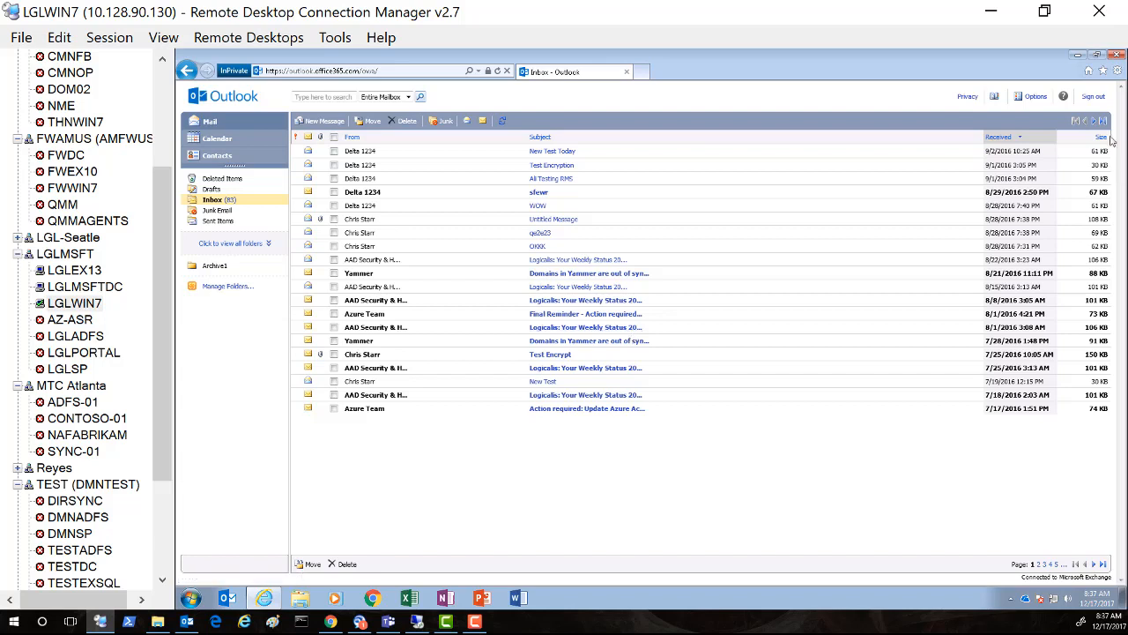
click(1115, 56)
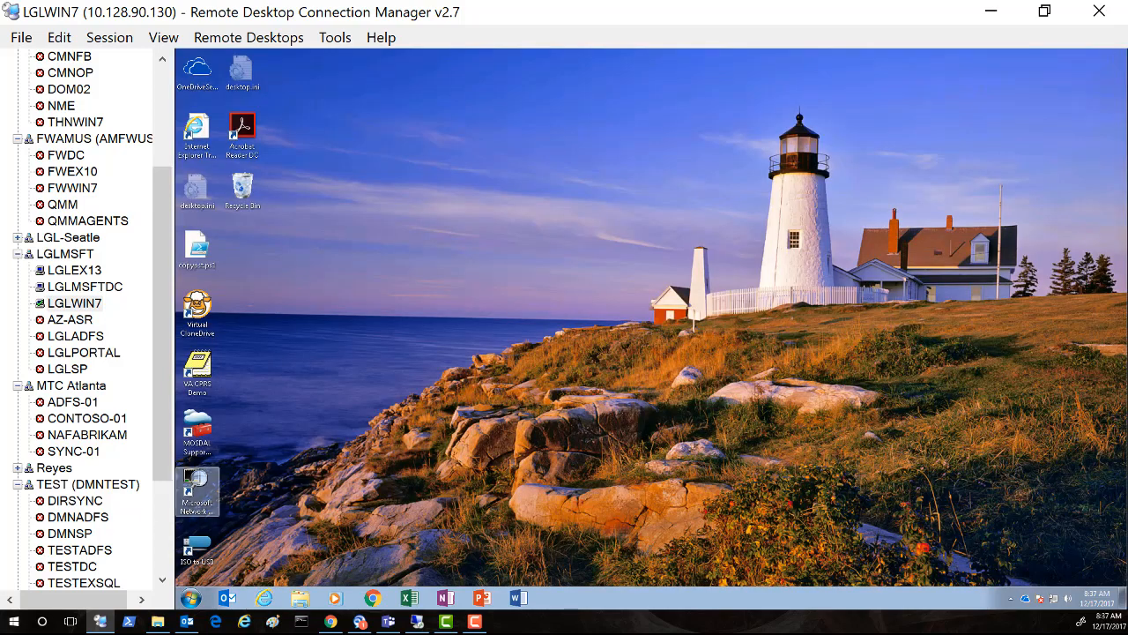
Step: Launch Internet Explorer and browse to Outlook on the web at outlook.office365.com
click(244, 621)
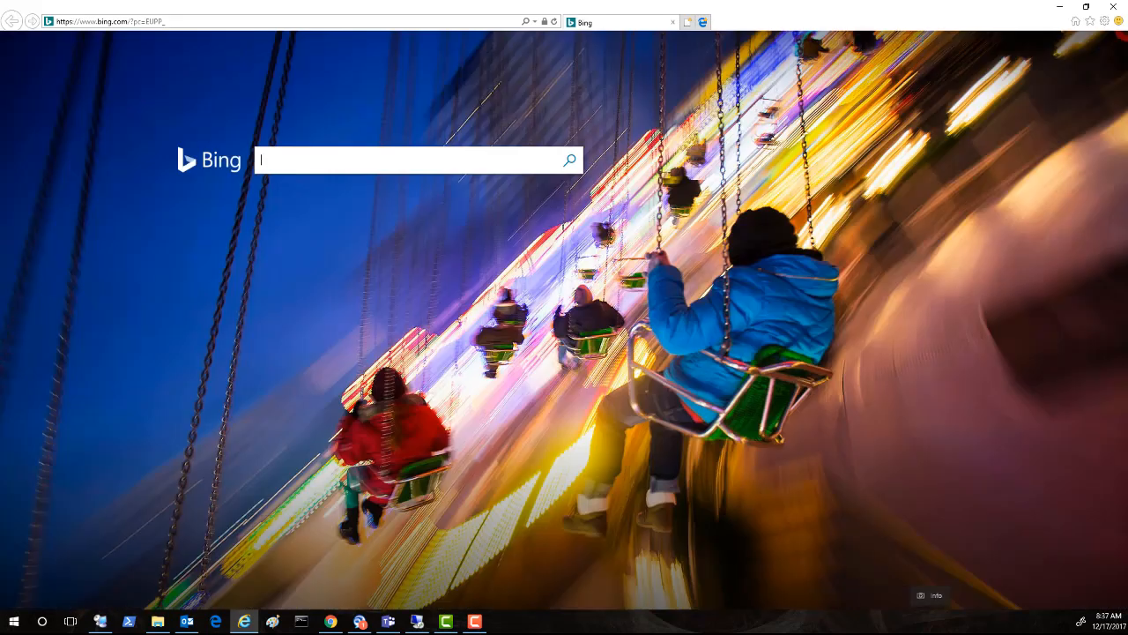
click(177, 22)
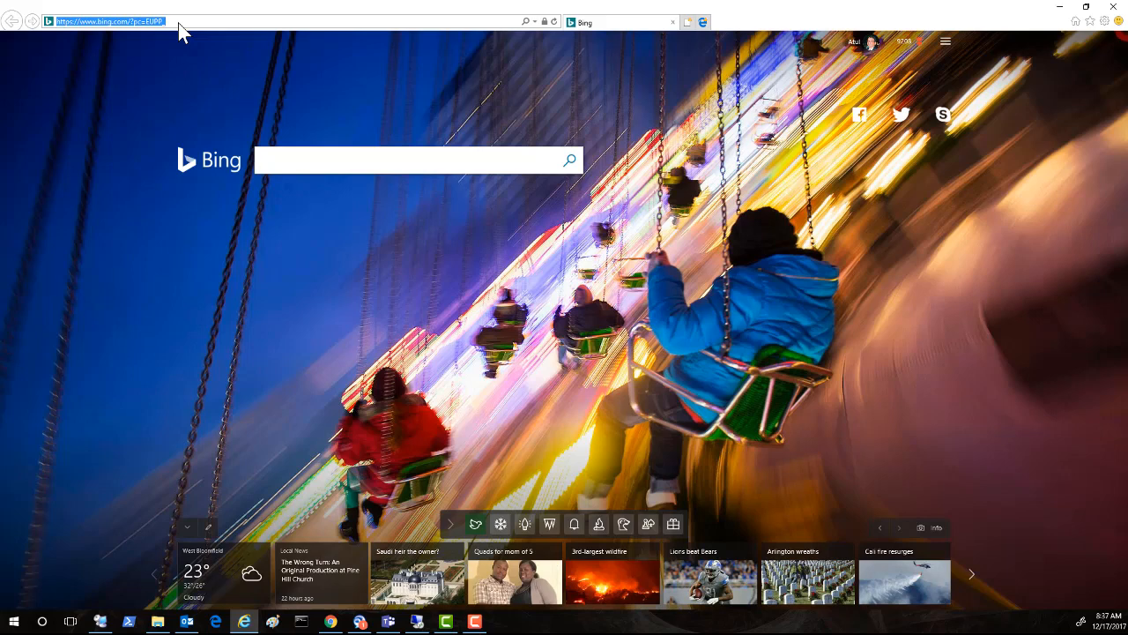
text(outlook.office365.com/)
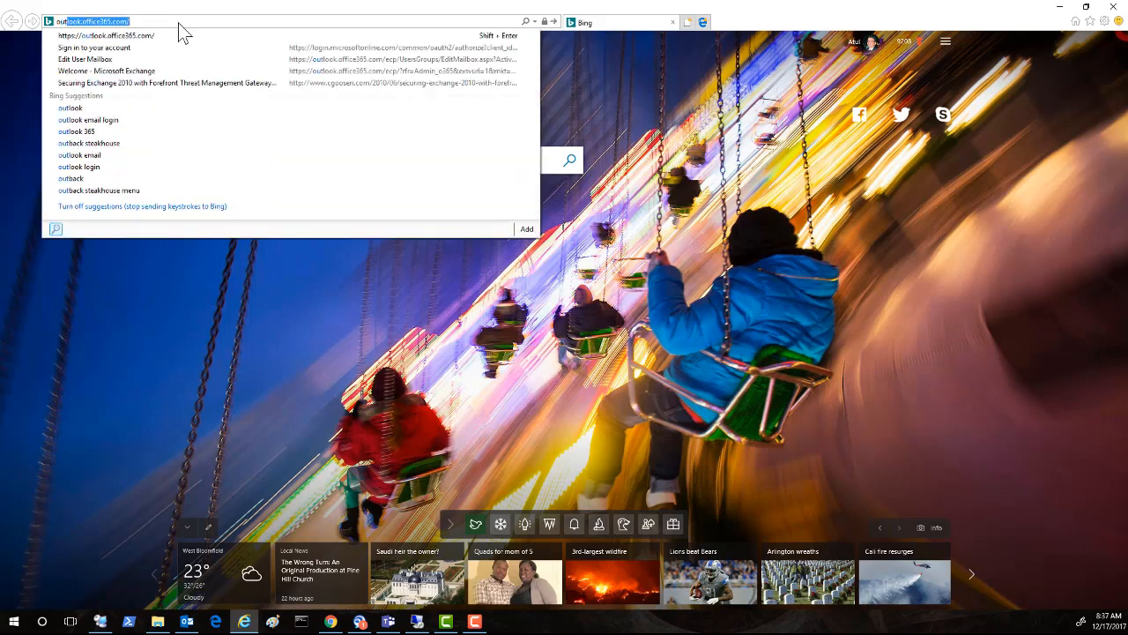
click(164, 36)
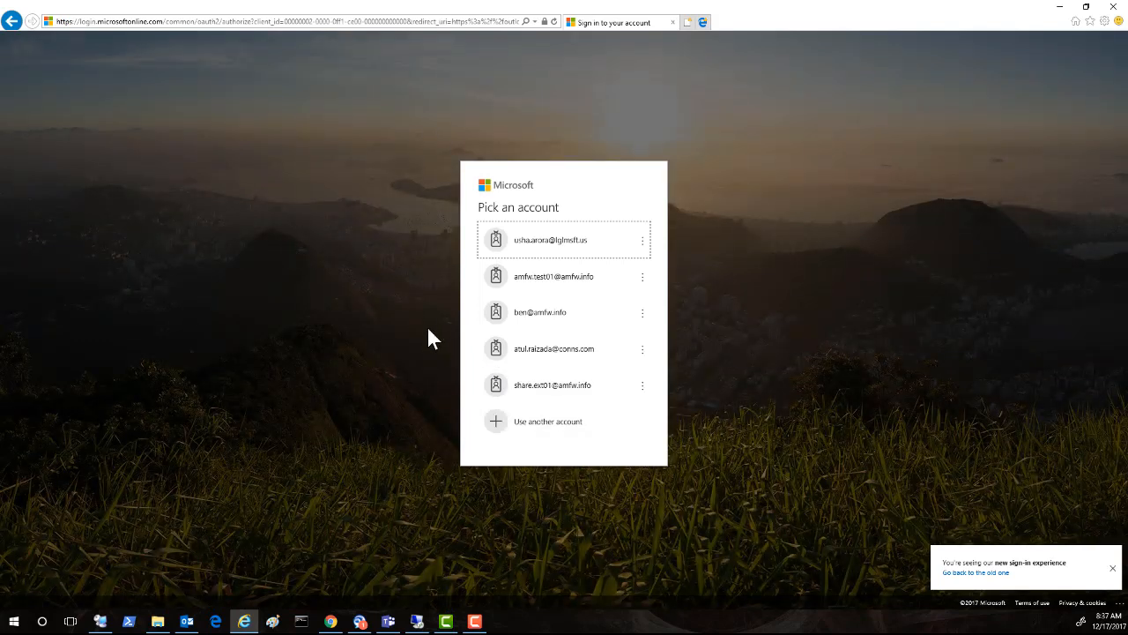
Step: Choose Use another account and enter the test user's email to reach the adfs.lglmsft.us prompt
click(529, 430)
click(498, 291)
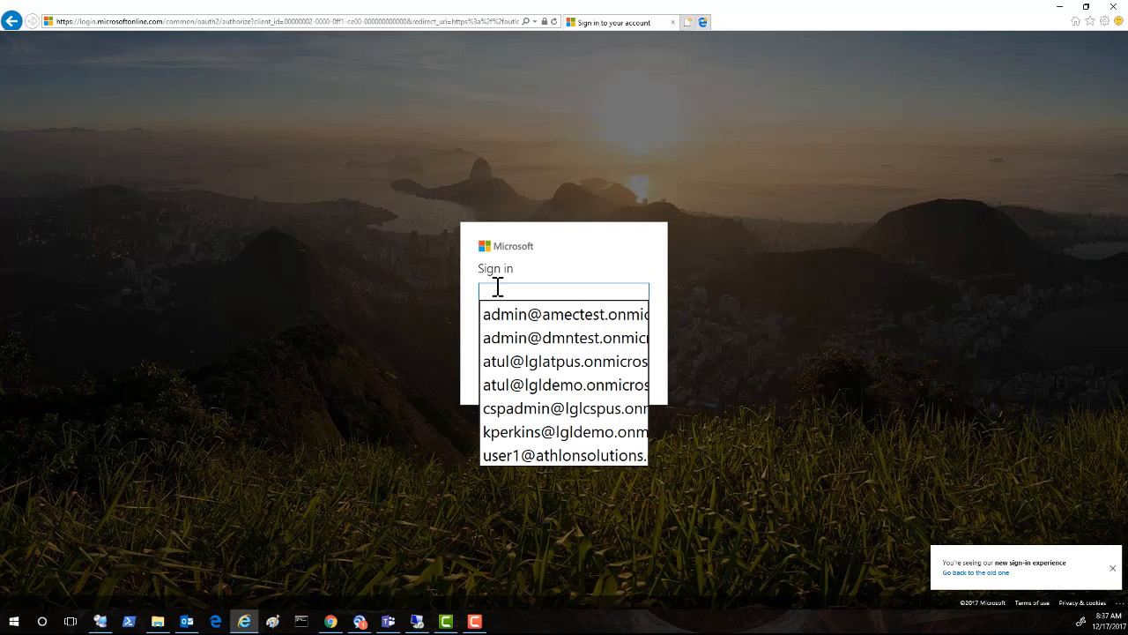
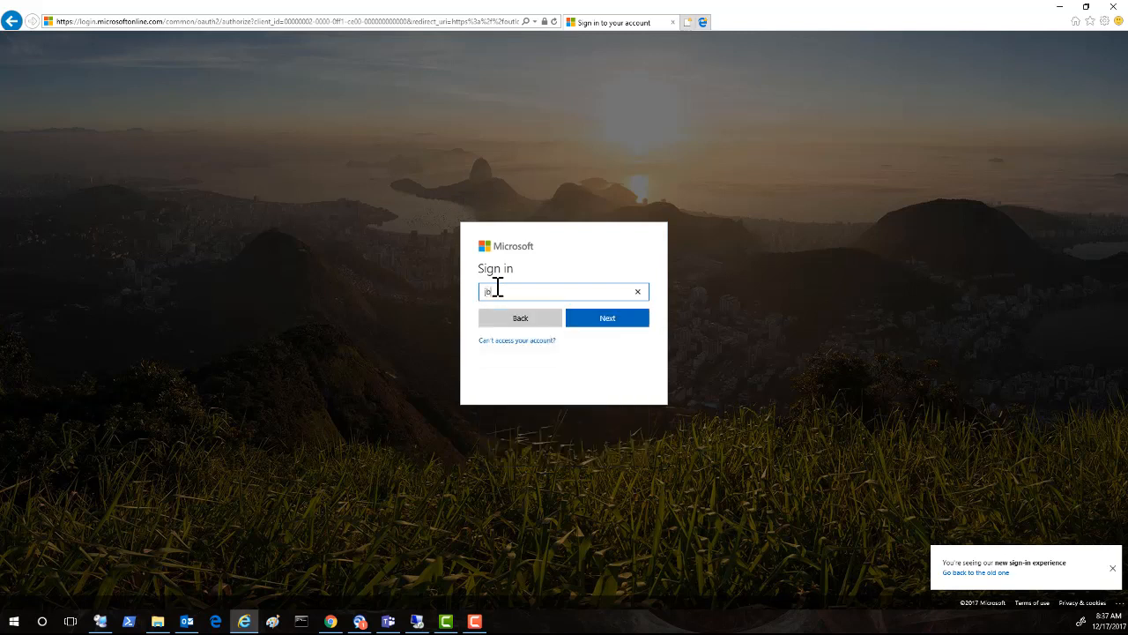
click(587, 320)
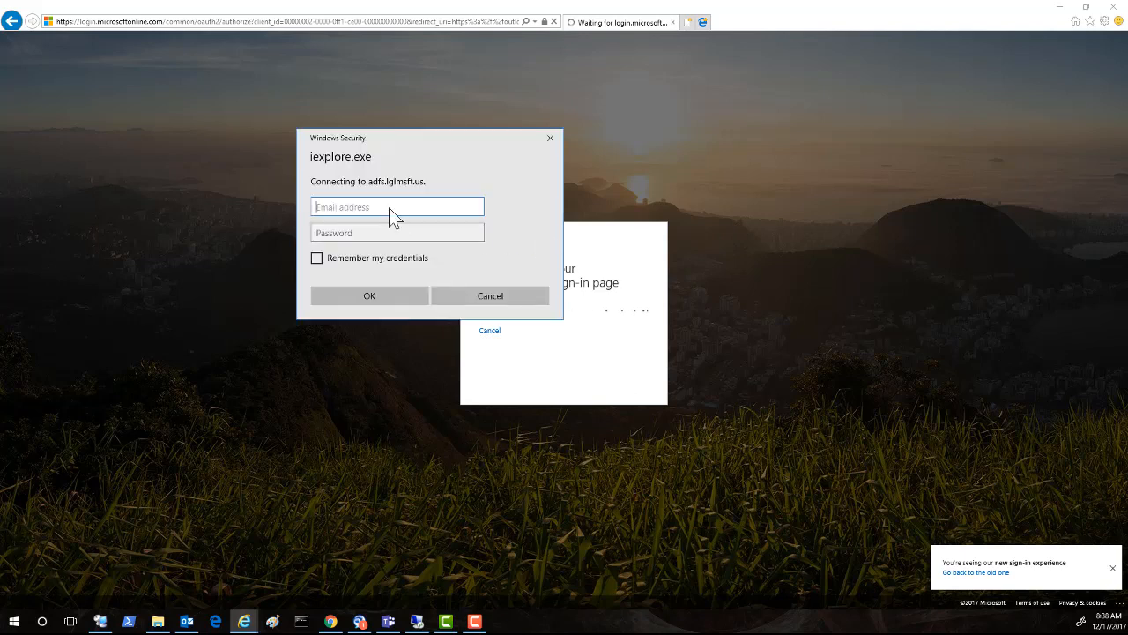
Step: Enter the test user's username and password, then close the browser once the Inbox loads
key(Tab)
text(p)
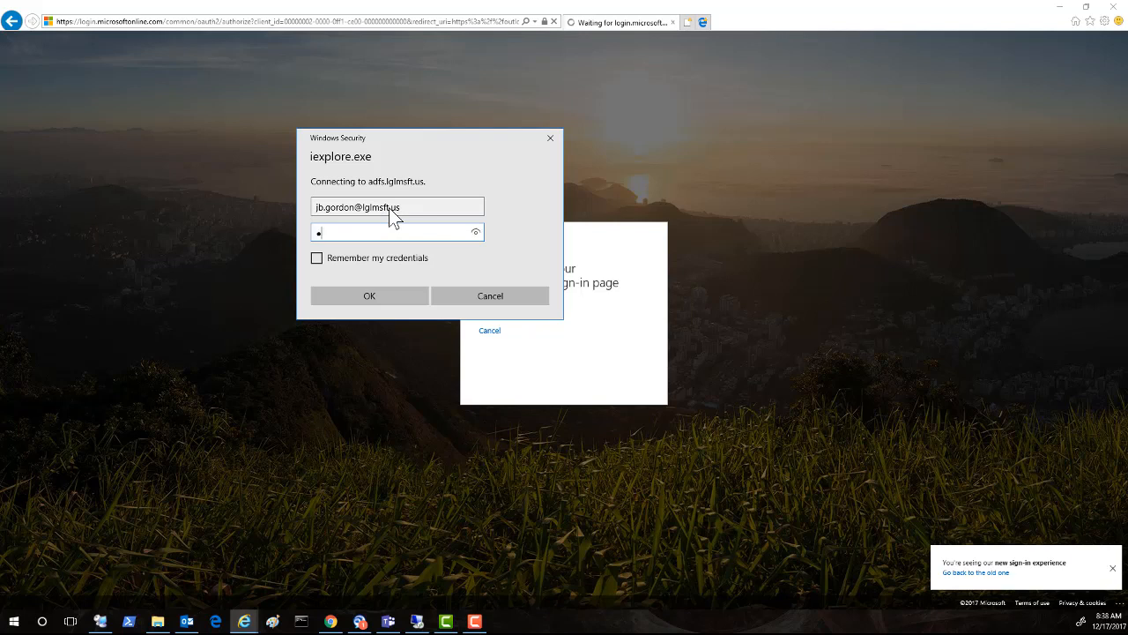
text(*******)
click(379, 294)
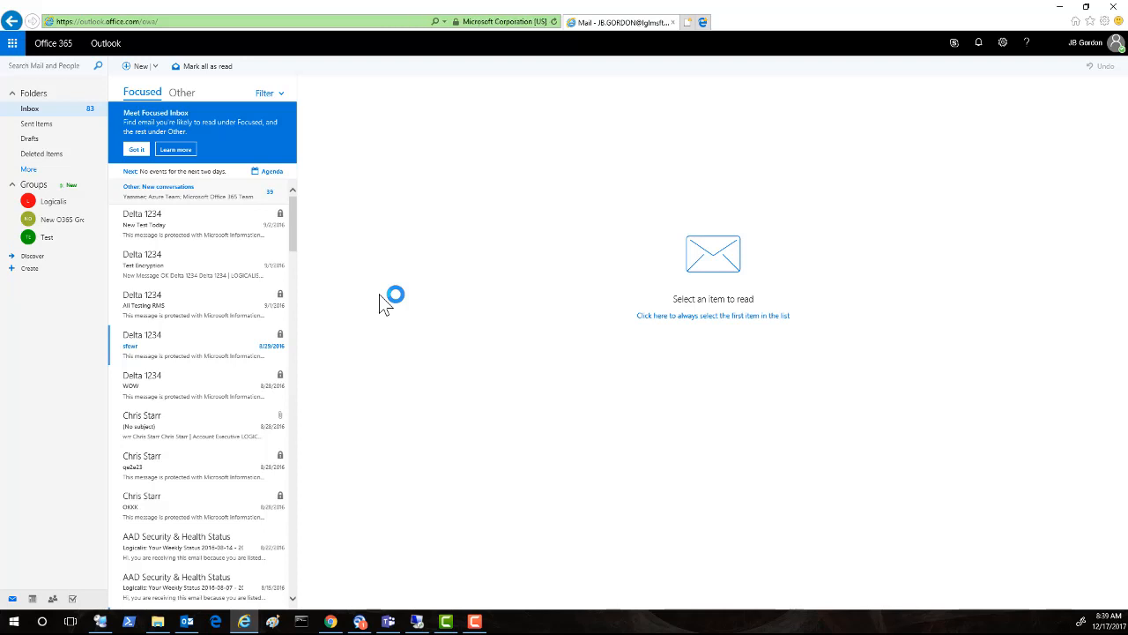
click(1115, 7)
click(540, 287)
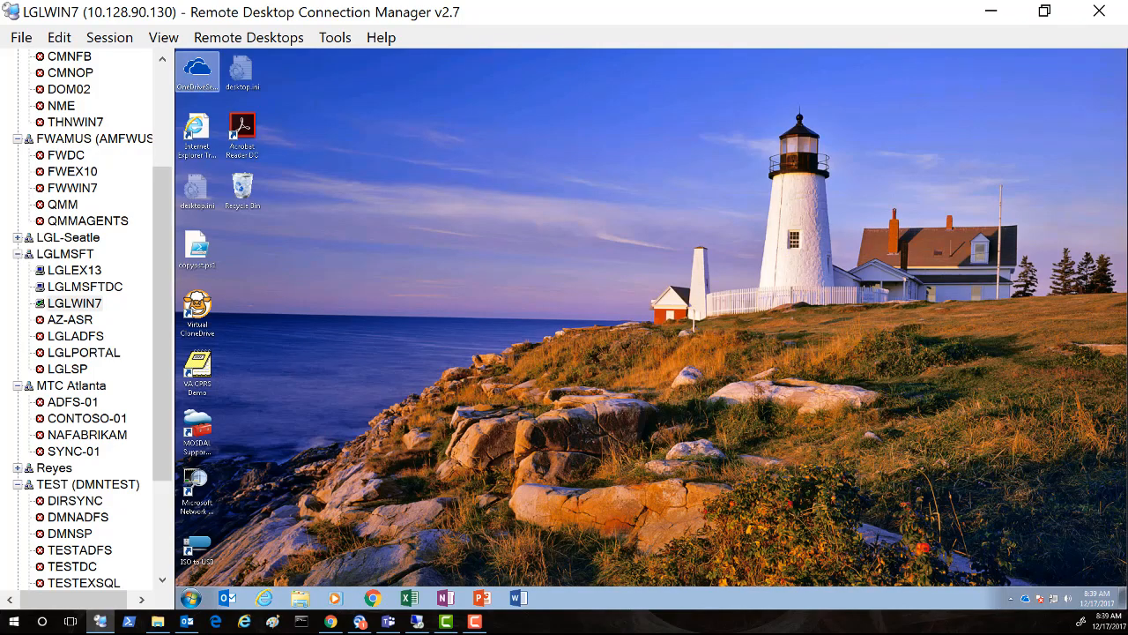
Step: Go from the Azure dashboard through Azure Active Directory to its Conditional access policies
key(alt+Tab)
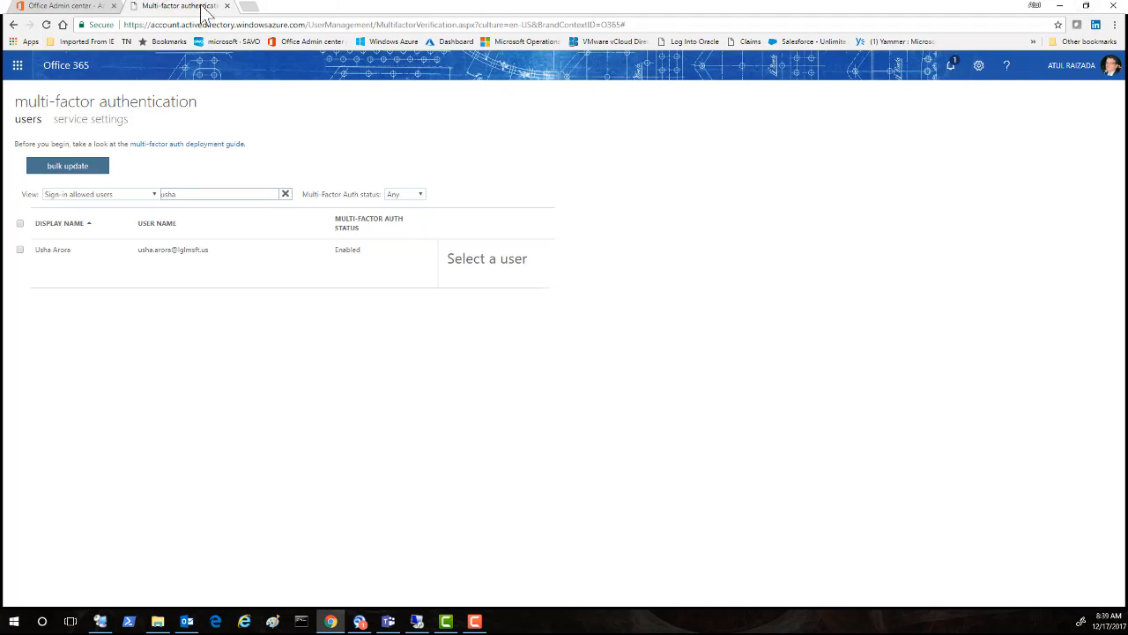
click(252, 11)
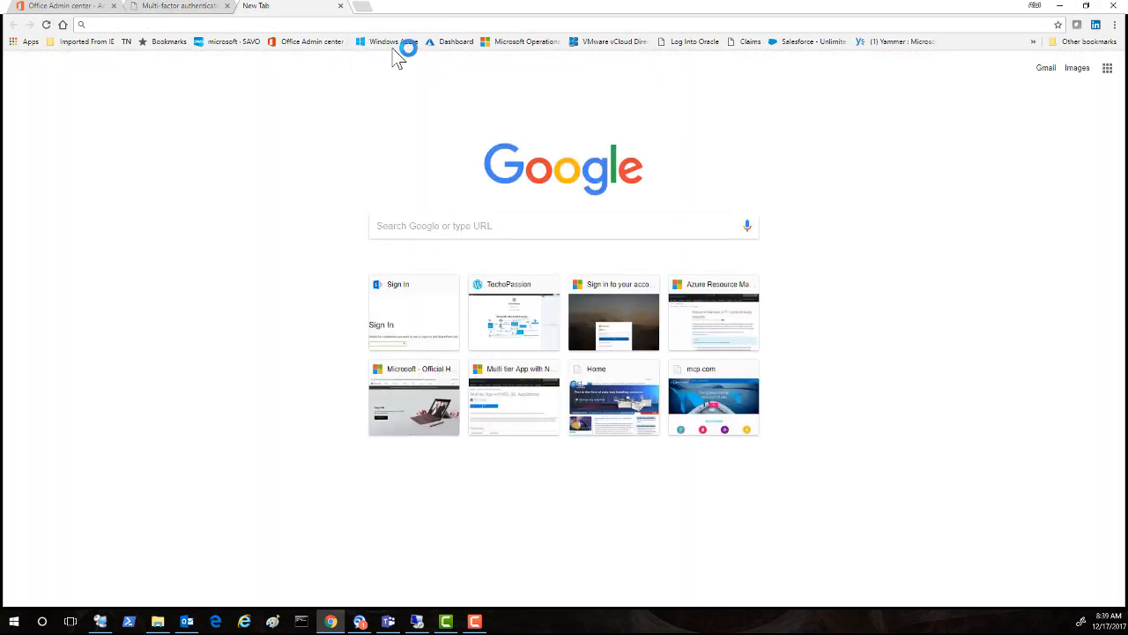
click(451, 44)
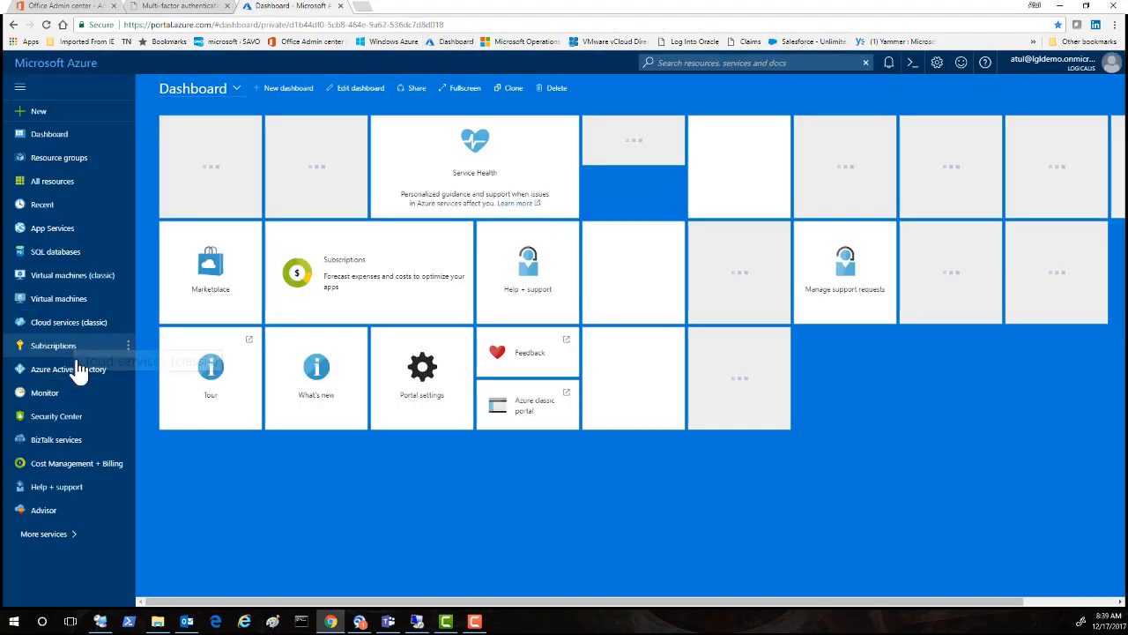
click(74, 376)
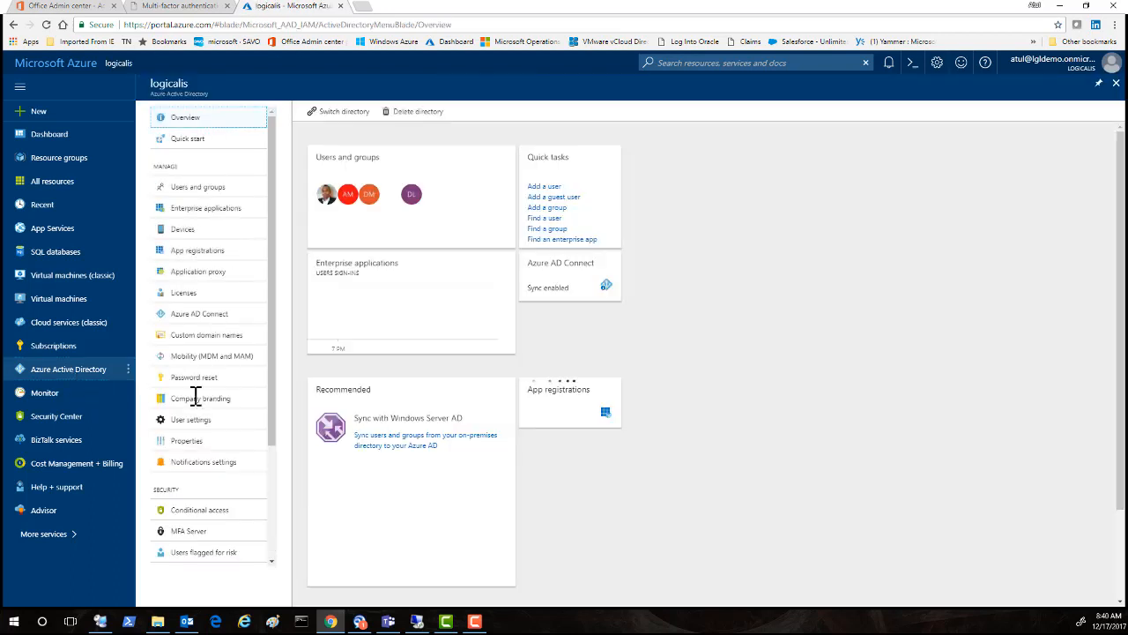
drag(273, 353, 269, 452)
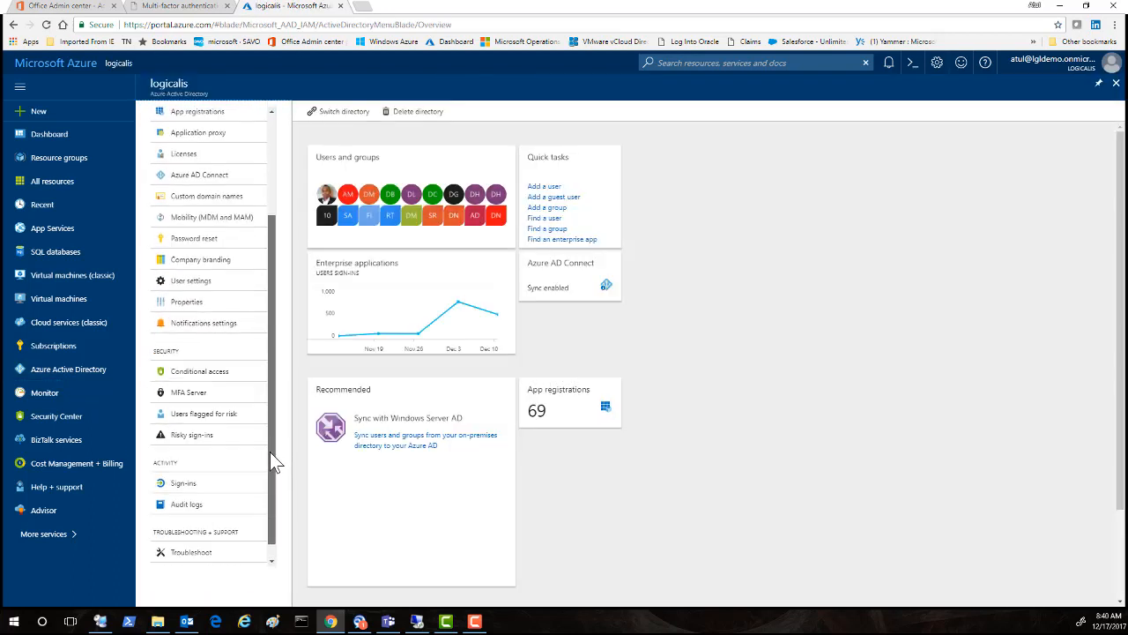
click(192, 374)
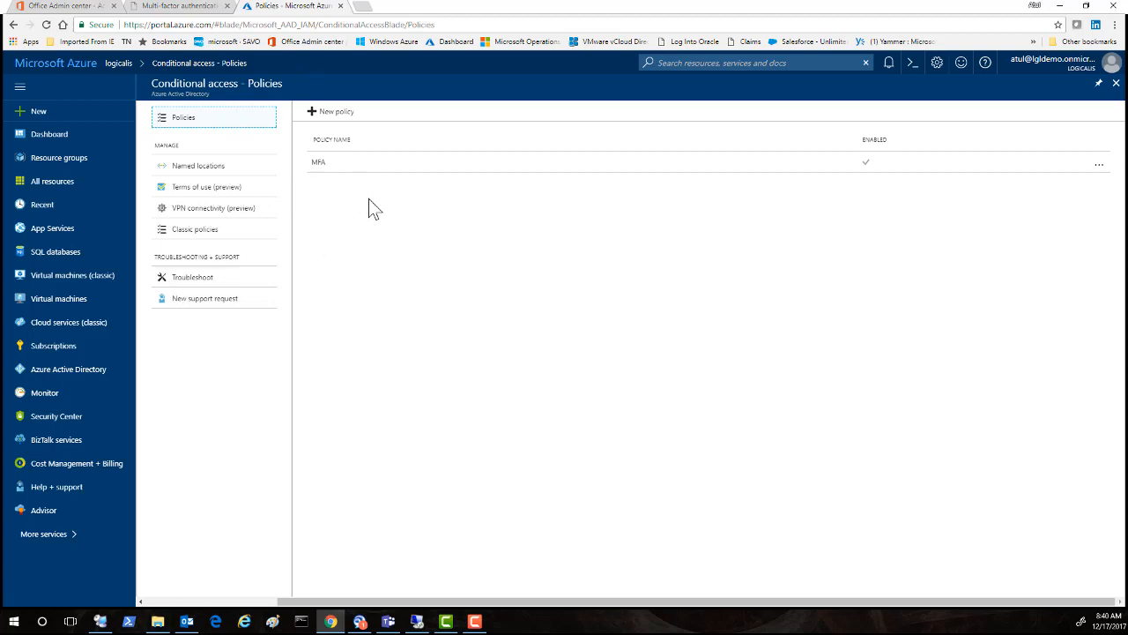
Step: Open the MFA policy's Users and groups and check the Exclude tab's single exempted user
click(319, 164)
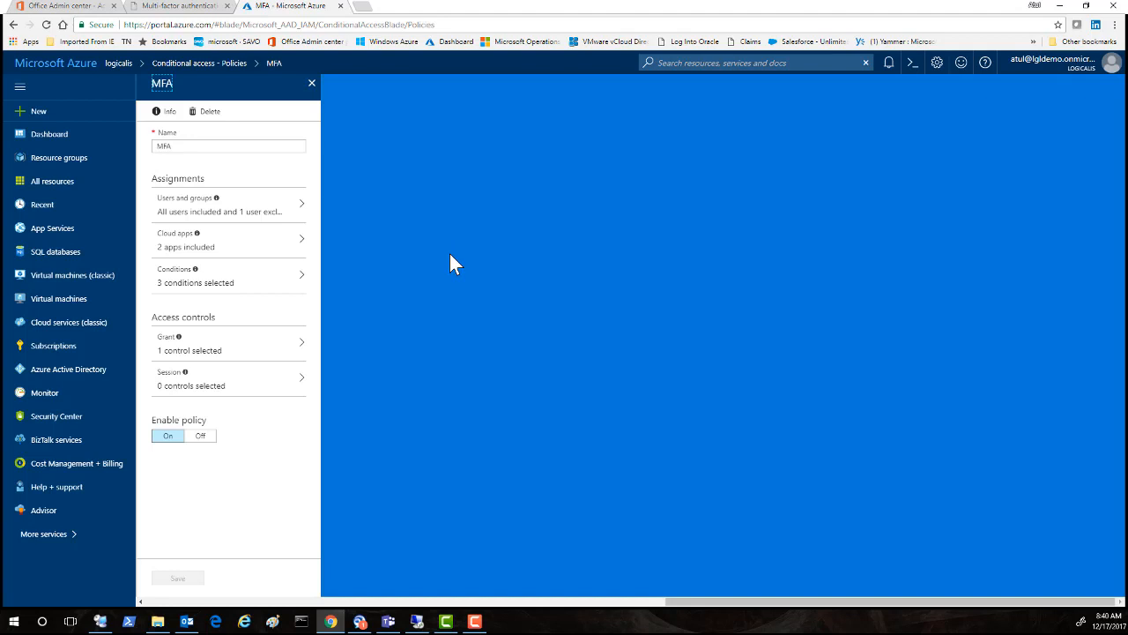
drag(227, 221, 221, 214)
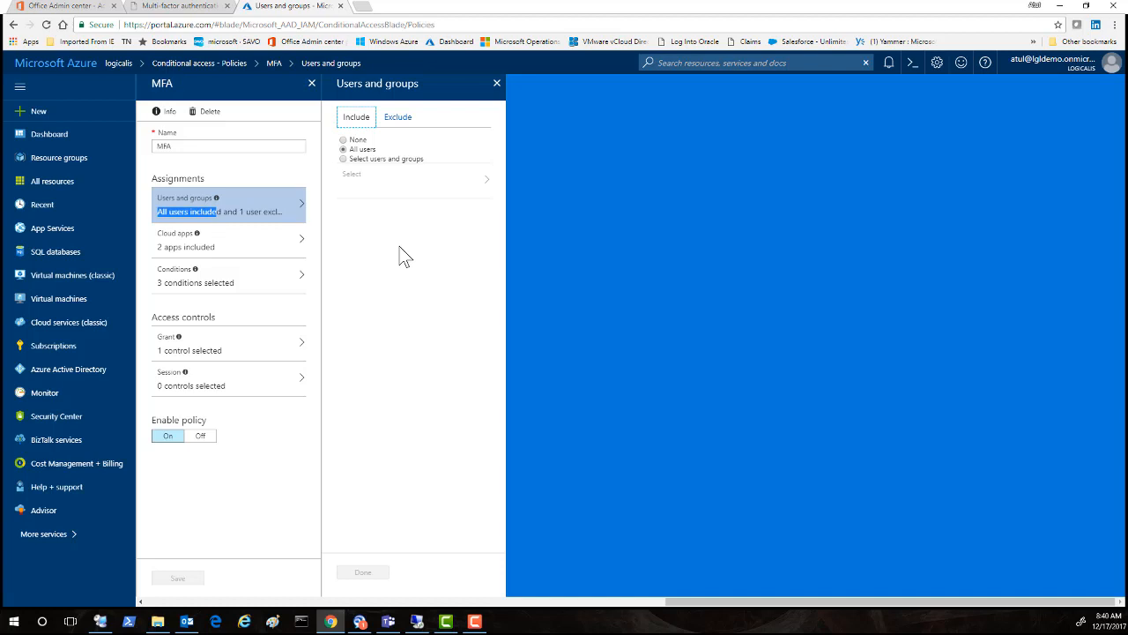
click(397, 117)
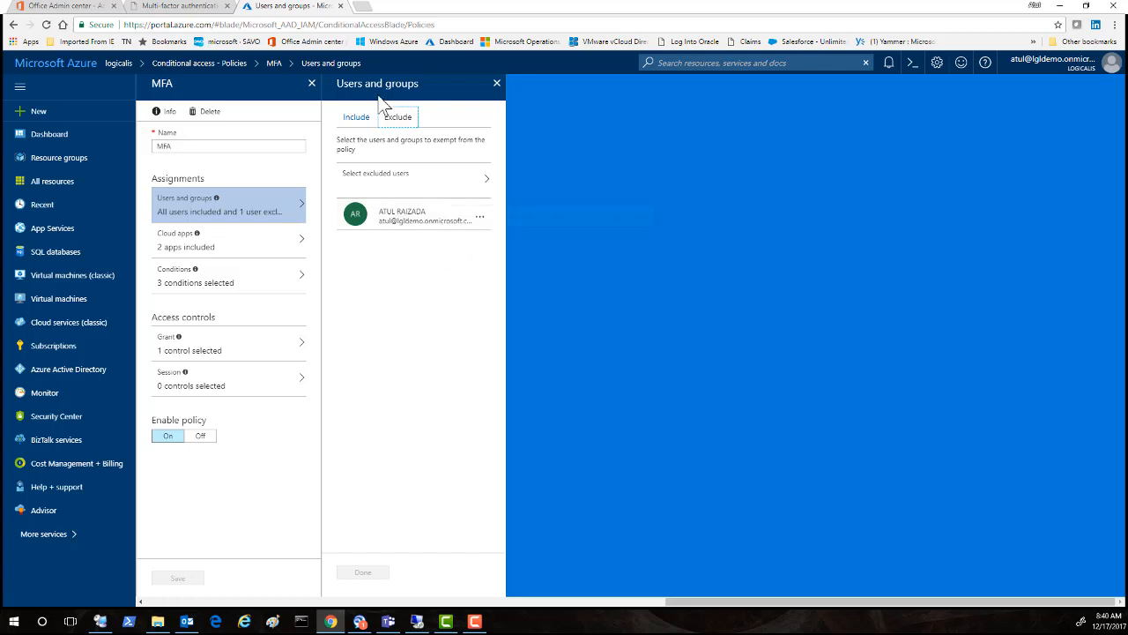
Step: Add Office 365 SharePoint Online to the MFA policy's included cloud apps
click(178, 252)
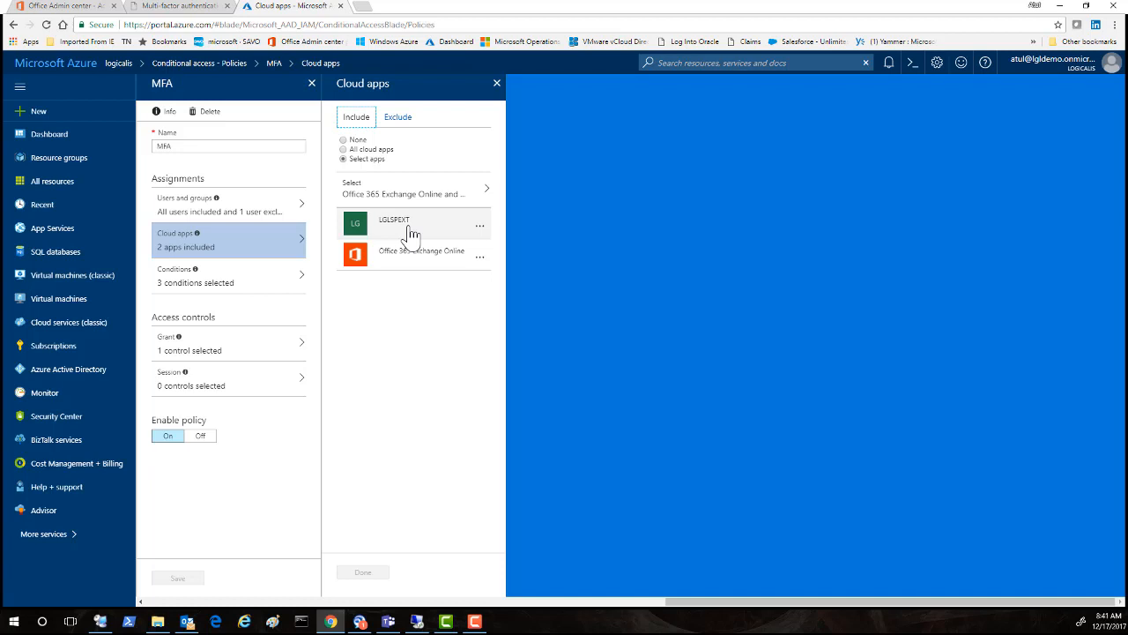
click(468, 201)
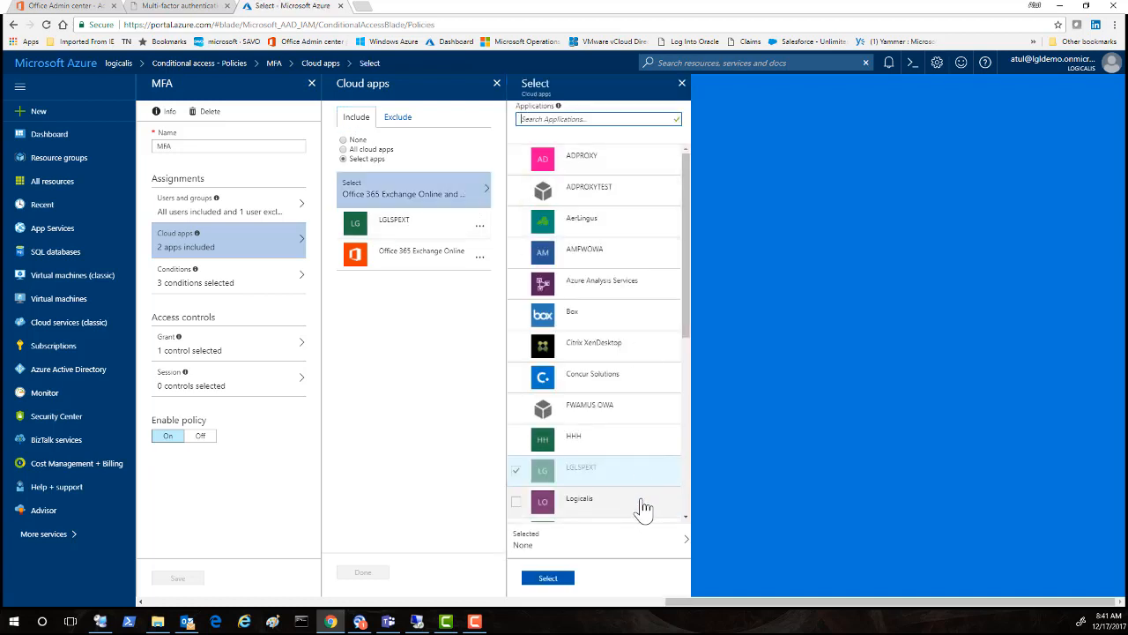
drag(688, 313, 684, 527)
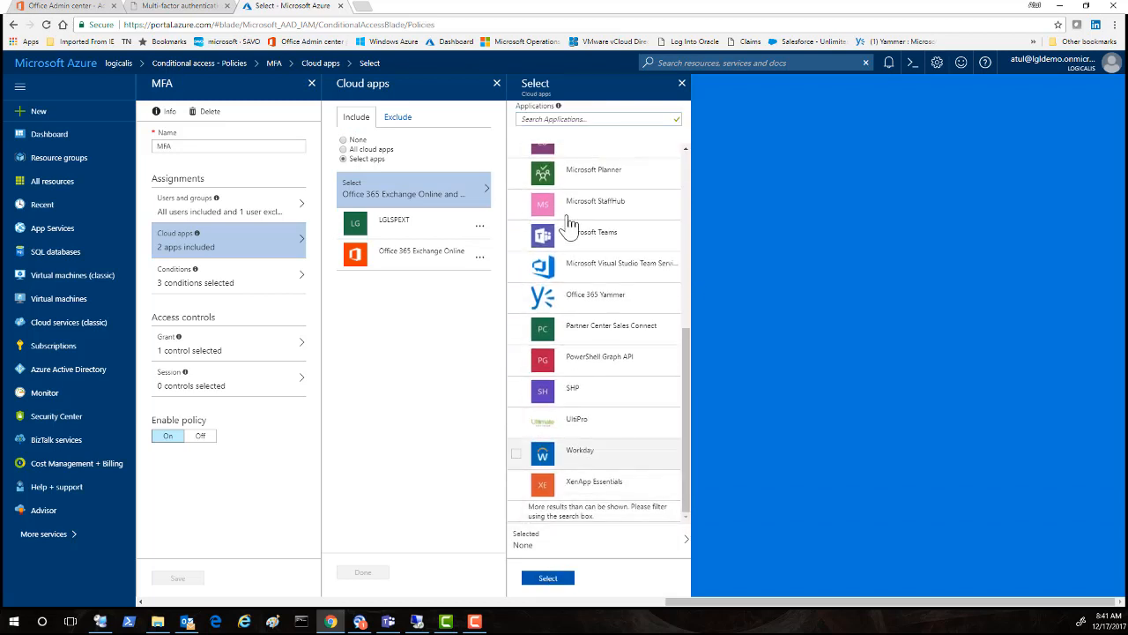
drag(686, 429, 663, 244)
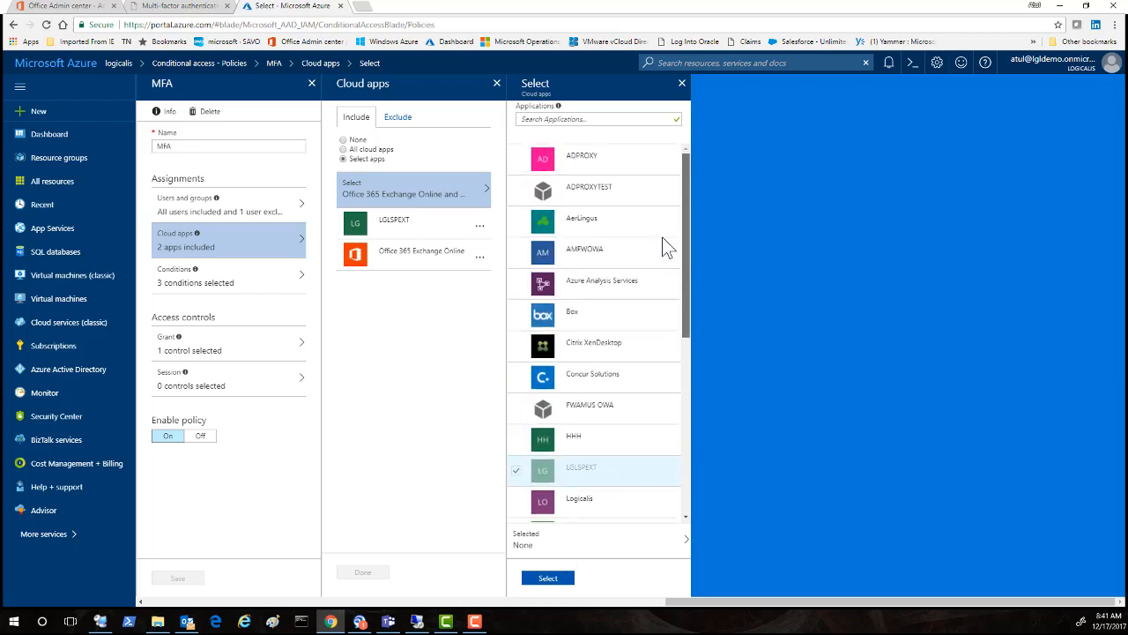
drag(686, 284, 686, 176)
click(538, 120)
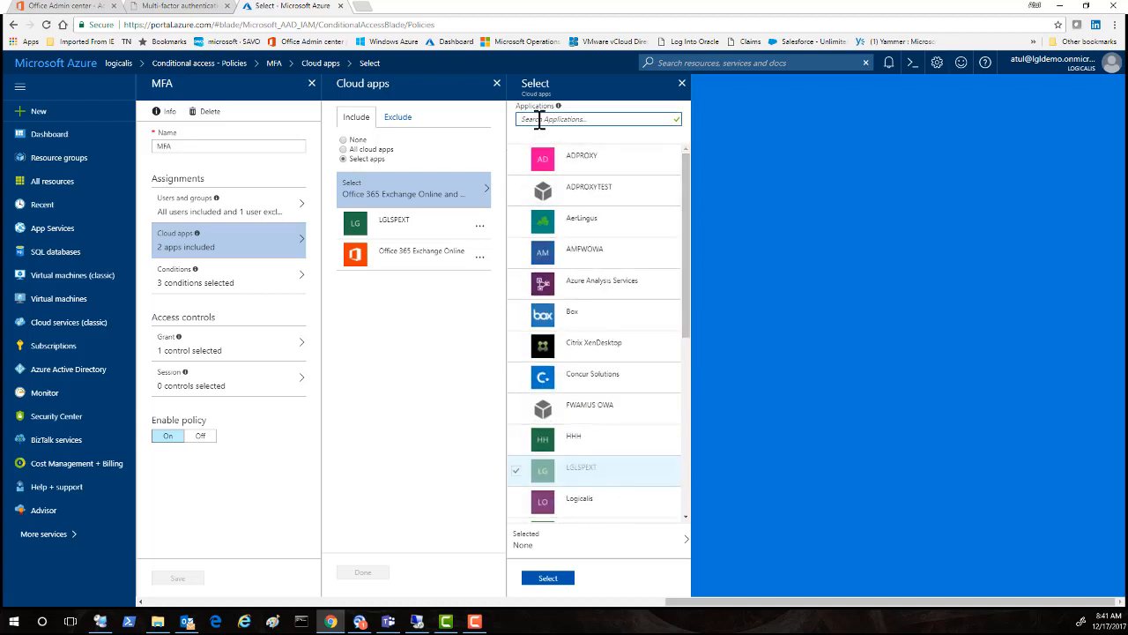
text(share)
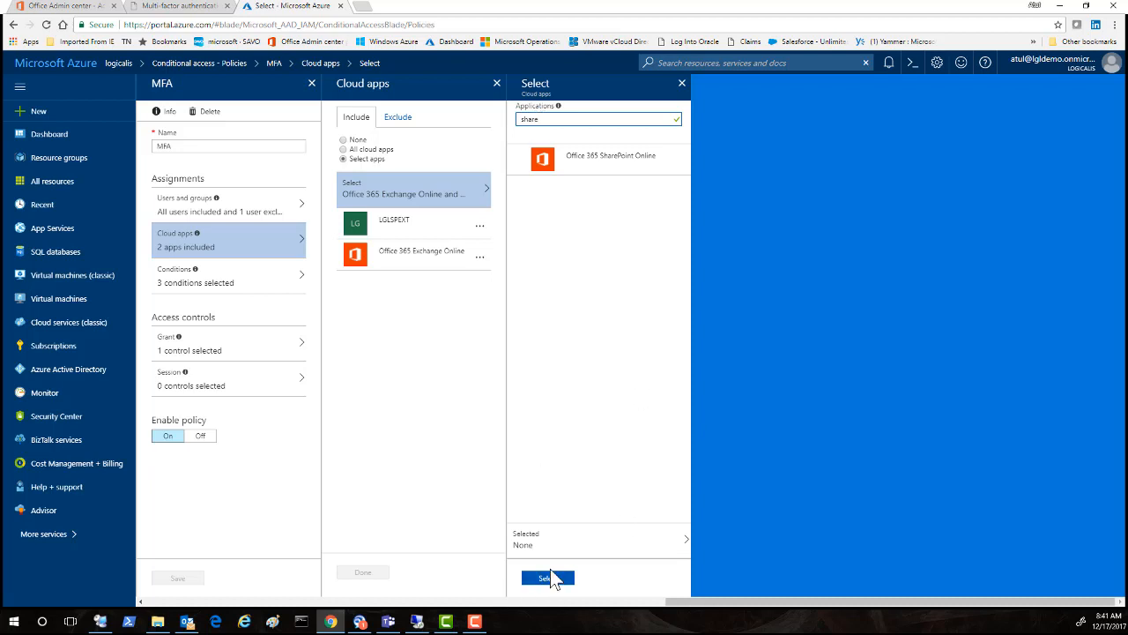
click(541, 159)
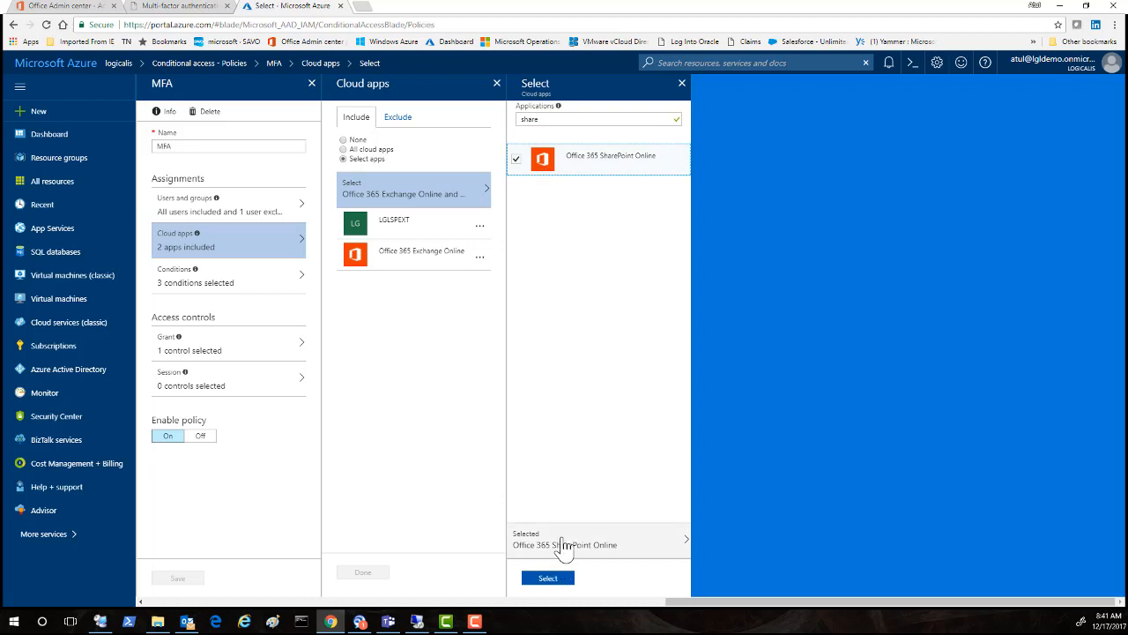
click(547, 579)
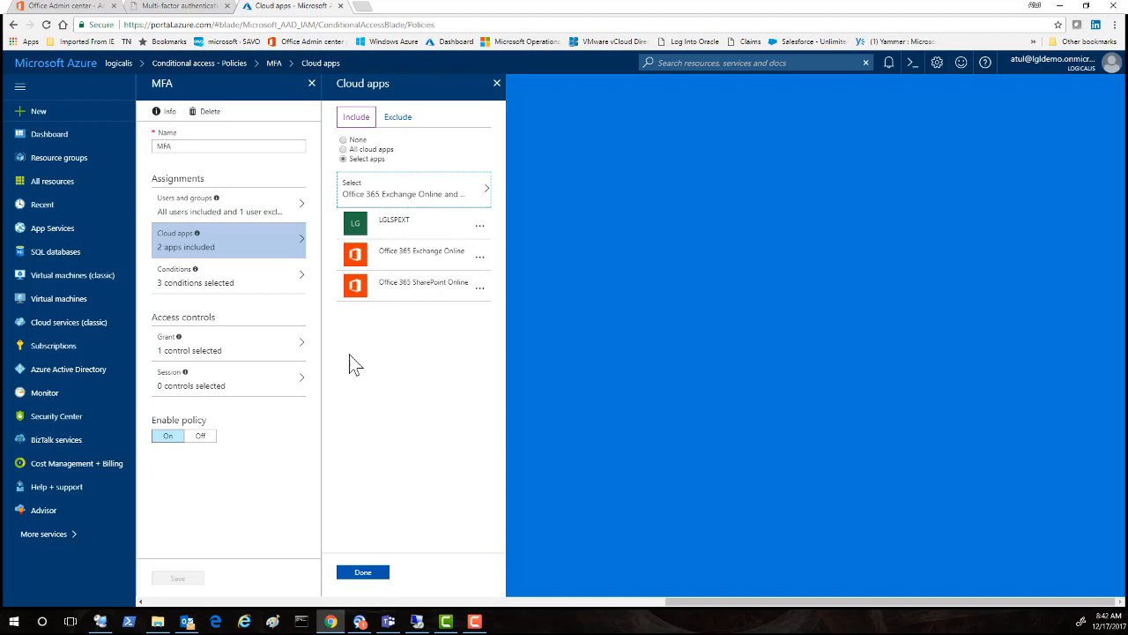
Step: Keep the change, confirm the three included cloud apps, and open Conditions
click(208, 288)
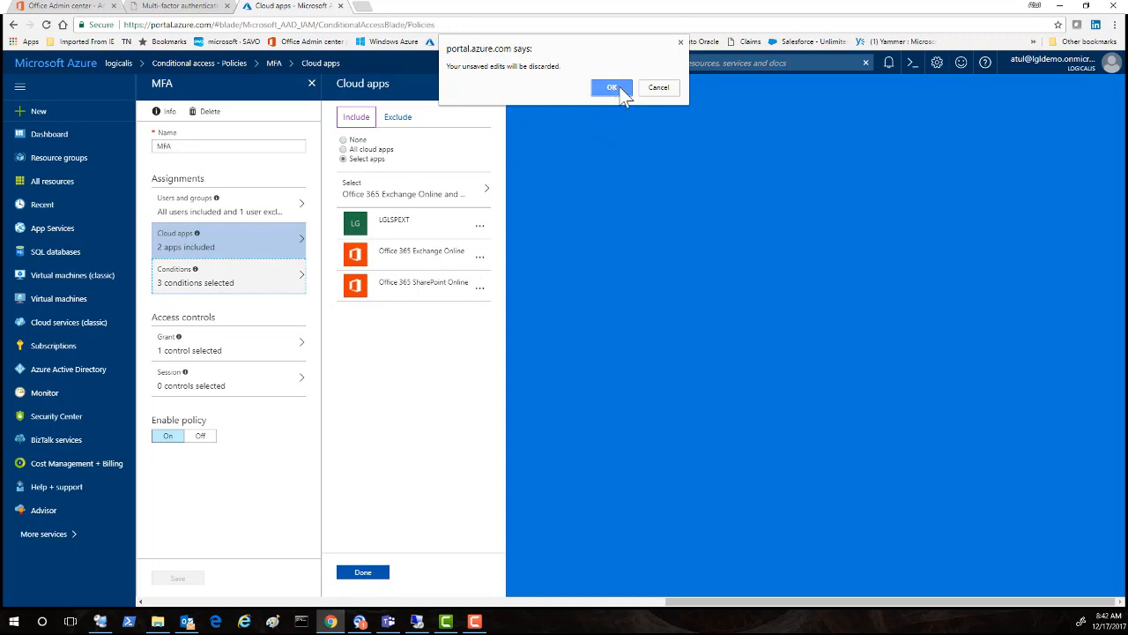
click(659, 87)
click(364, 574)
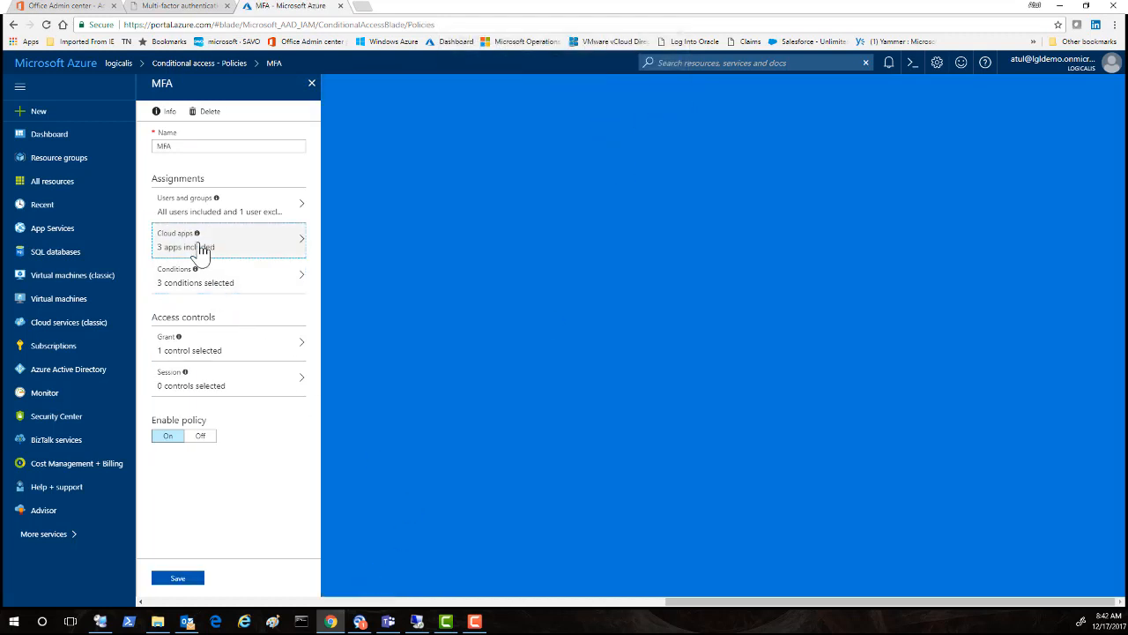
click(201, 247)
mouse_move(199, 273)
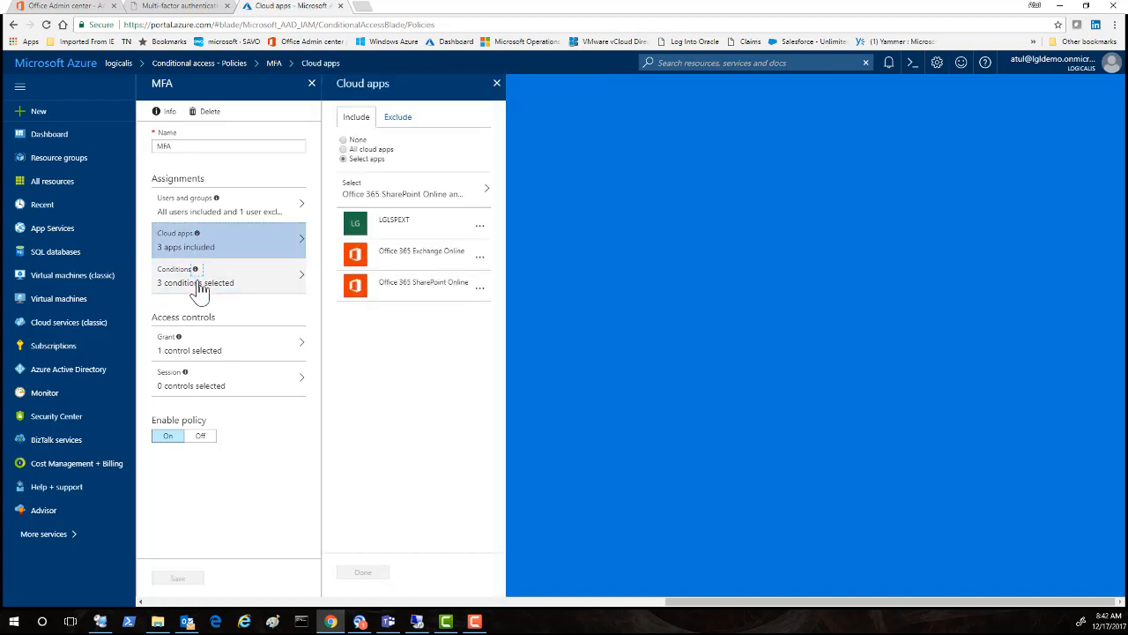
click(201, 287)
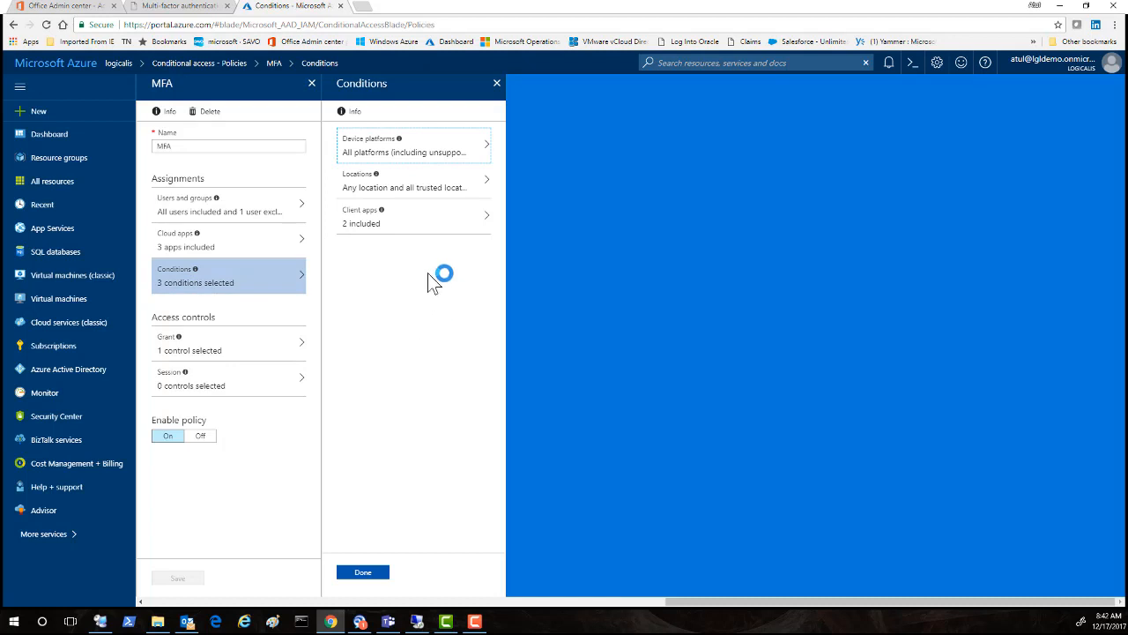
Step: Check the Device platforms and Locations conditions, where all trusted locations are excluded, then close Conditions
click(402, 146)
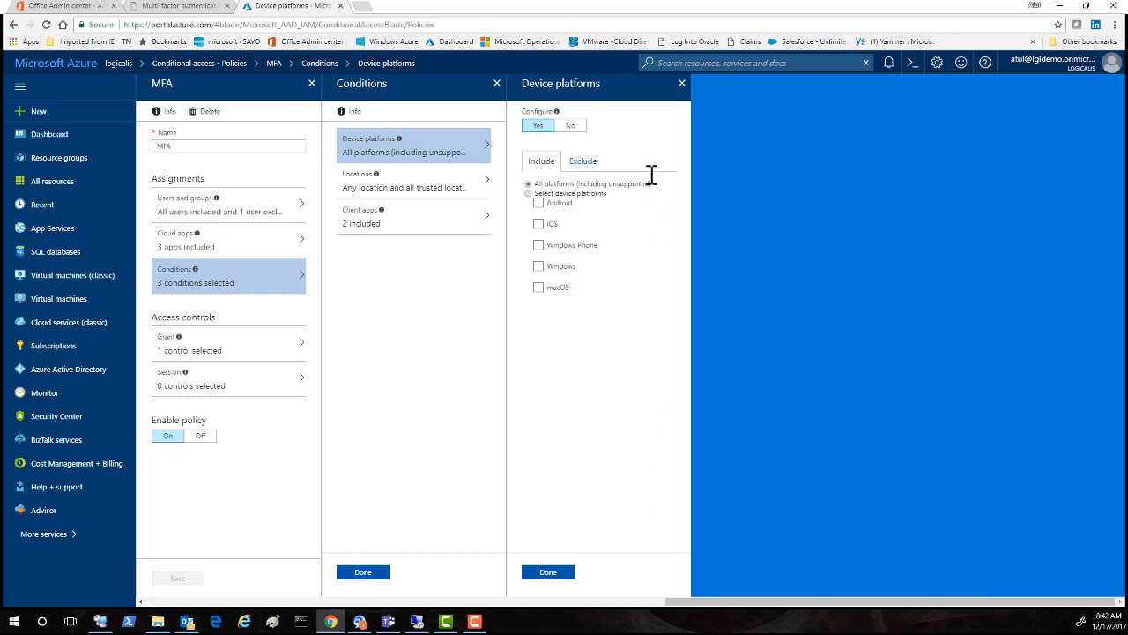
click(682, 86)
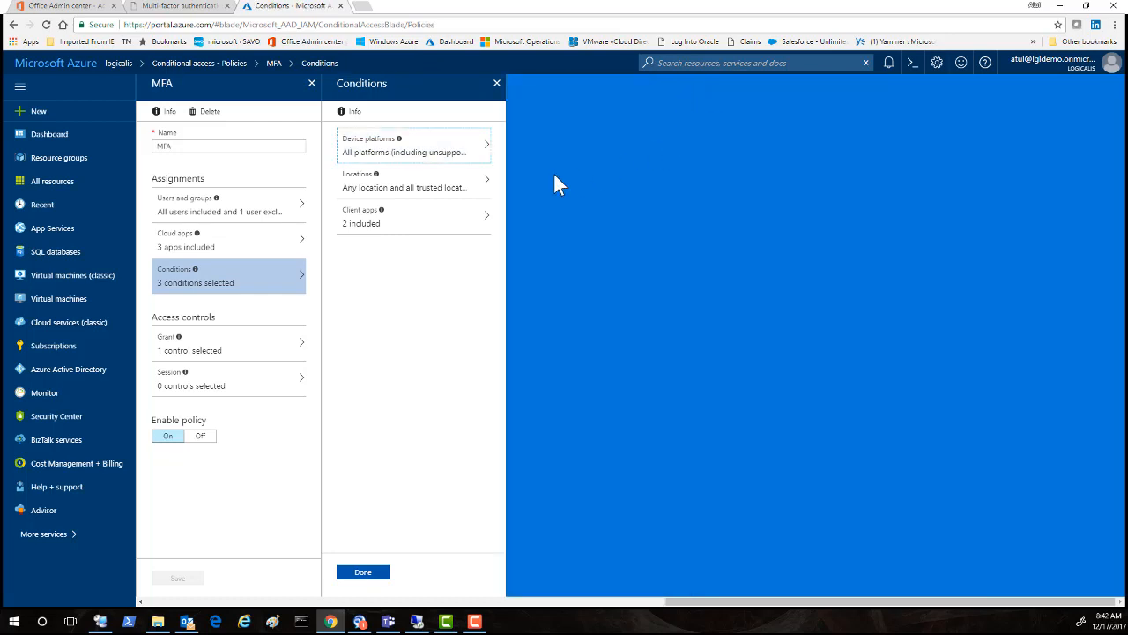
click(433, 193)
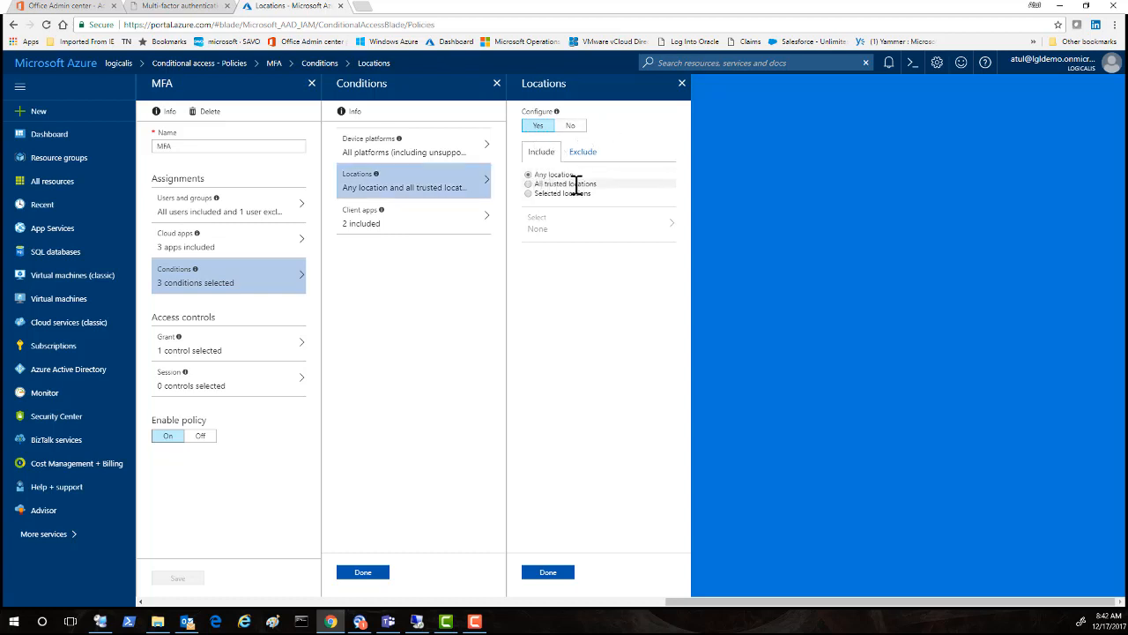
click(578, 153)
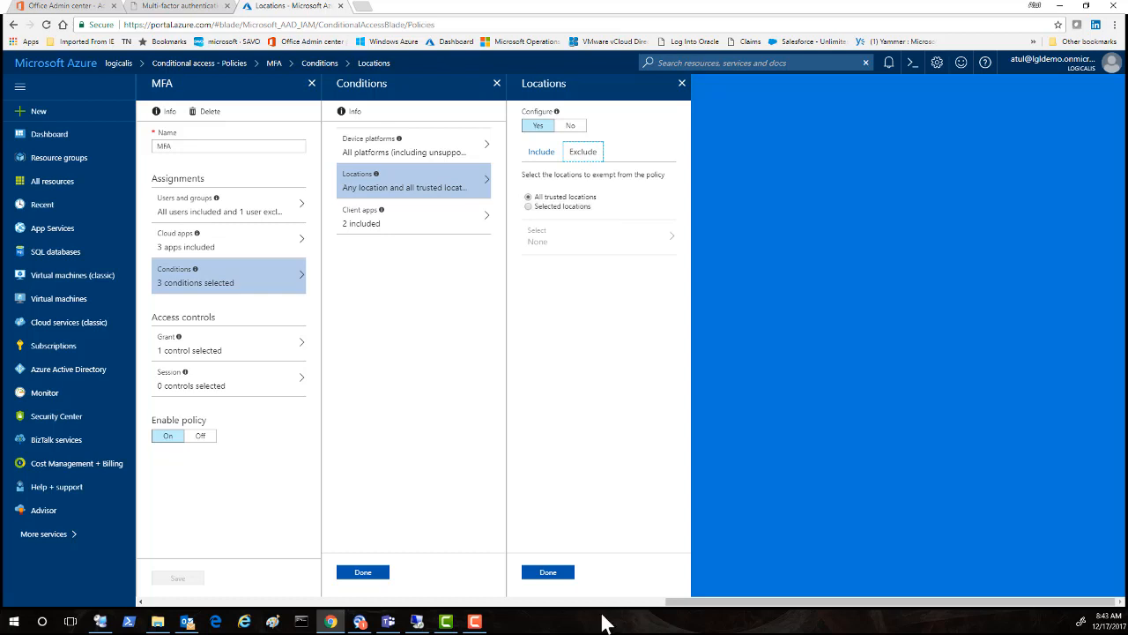
click(681, 83)
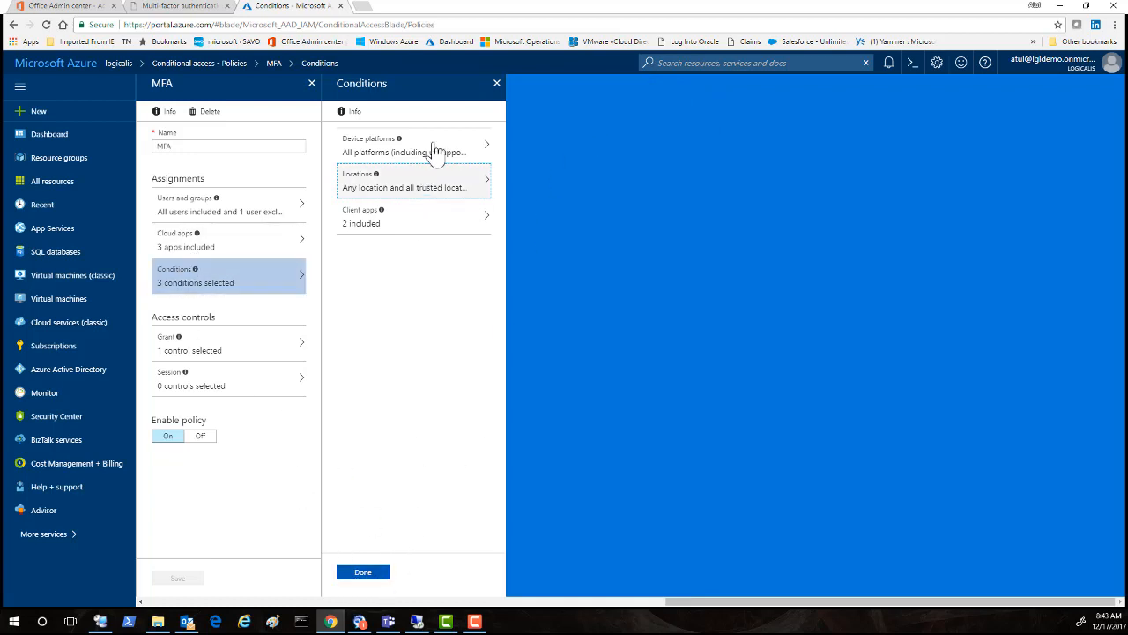
click(496, 83)
Step: Check the Grant and Session controls, save the MFA policy, and close its blade
mouse_move(185, 348)
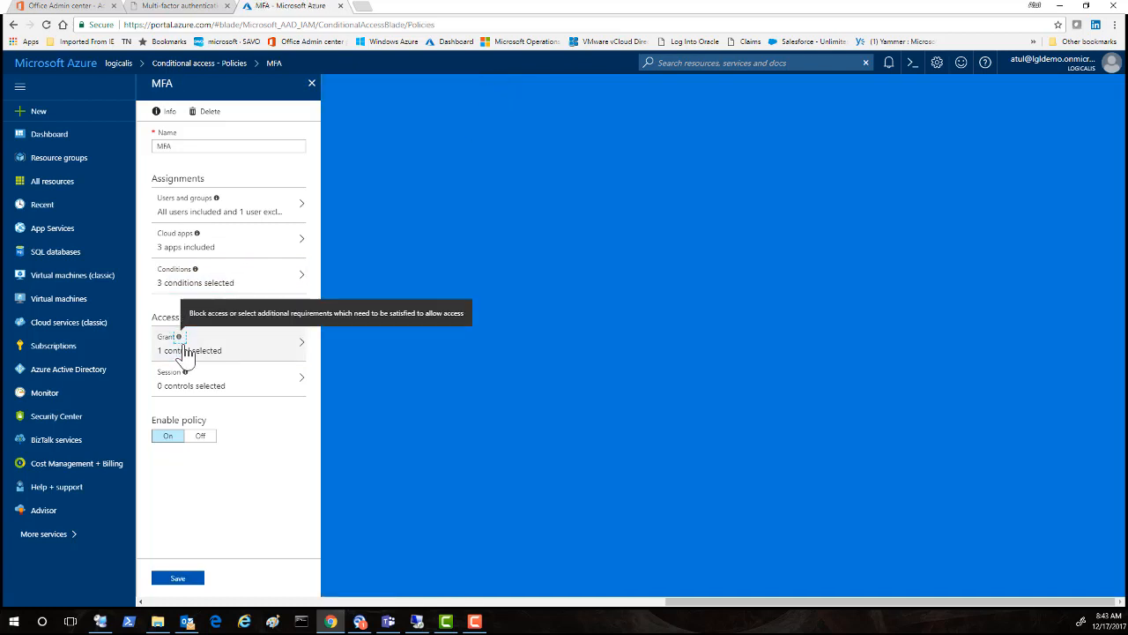
click(185, 353)
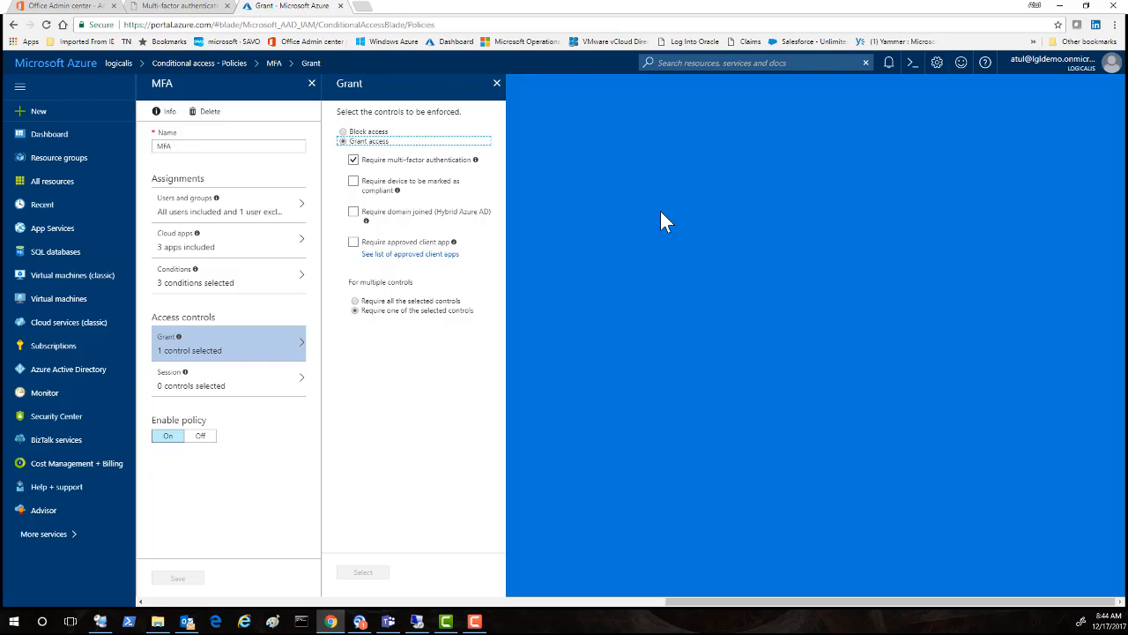
click(234, 385)
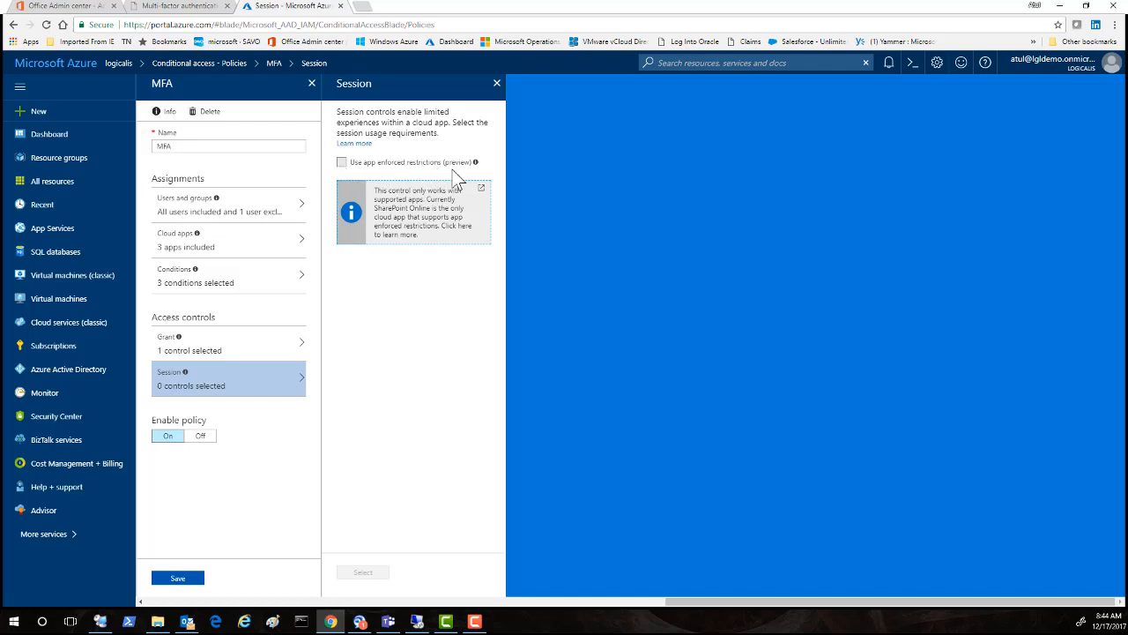
click(496, 84)
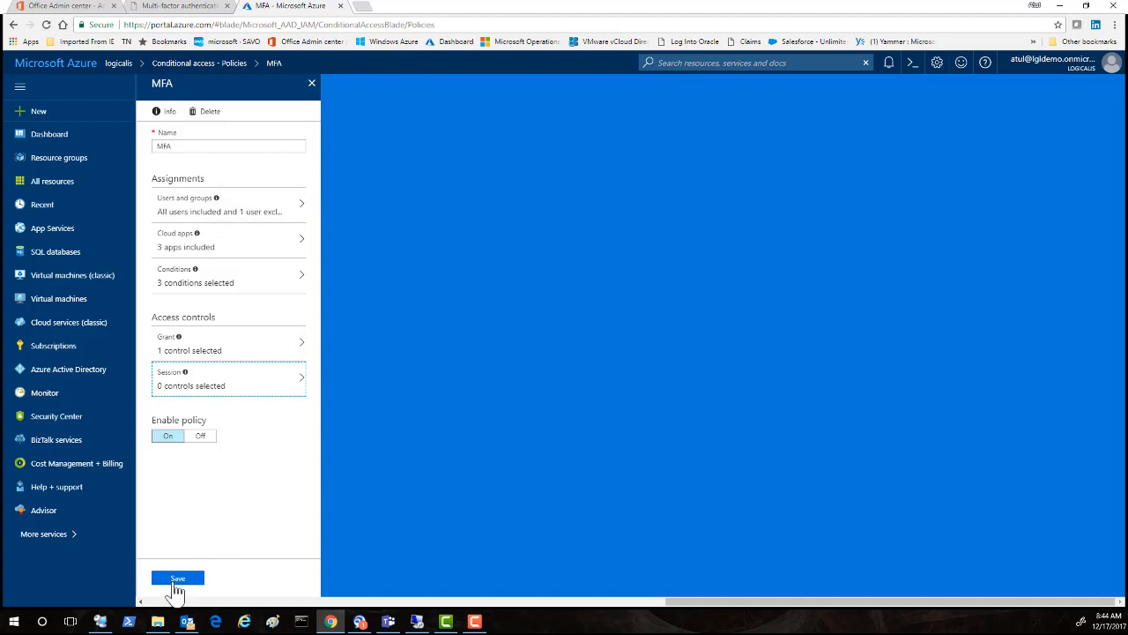
click(177, 580)
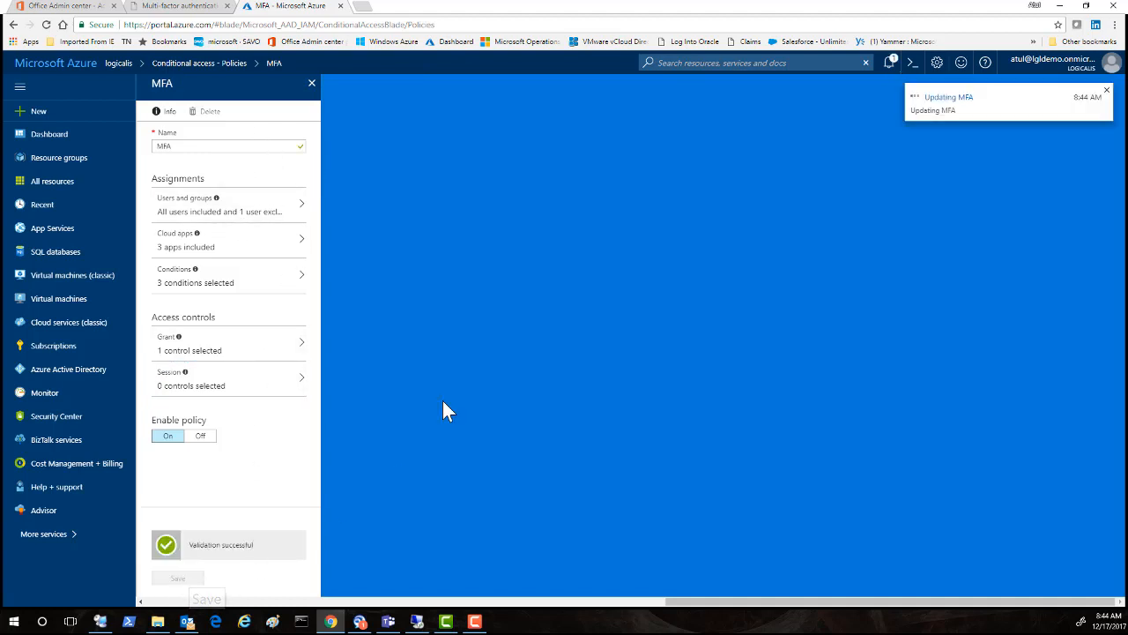
click(312, 82)
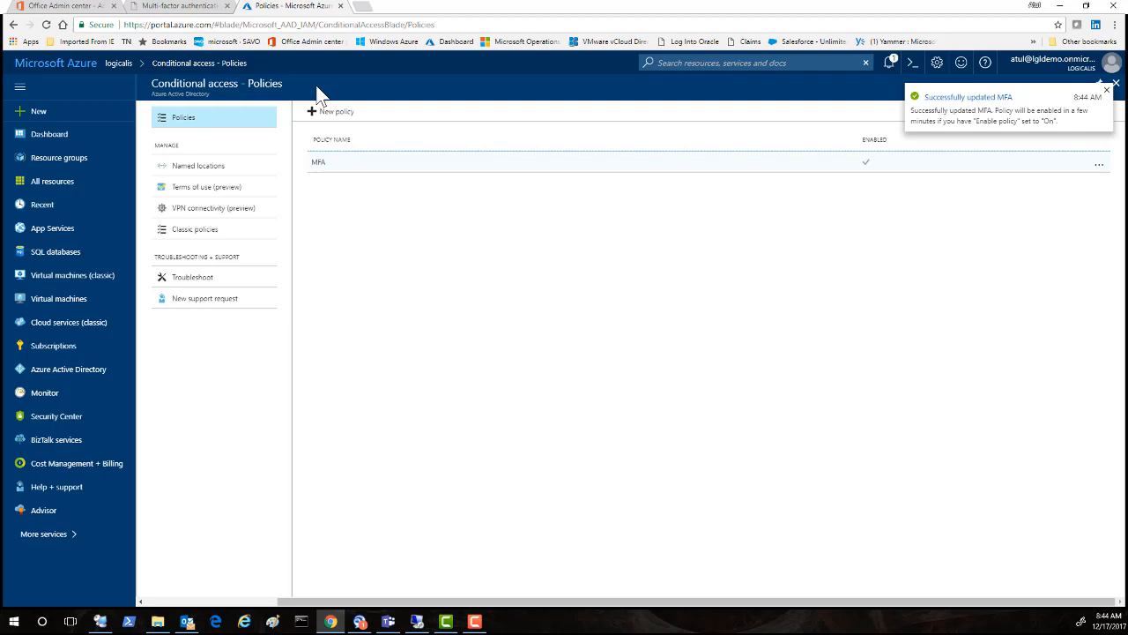
Step: Open Named locations and inspect the LAB location's two trusted IP ranges before closing it
click(201, 168)
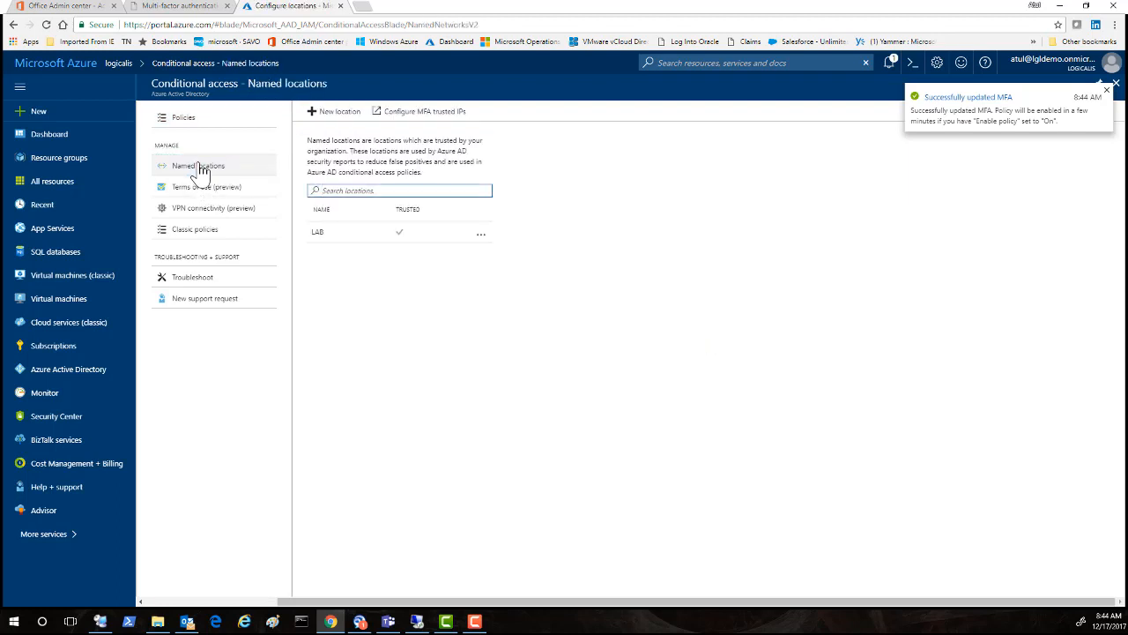
click(317, 233)
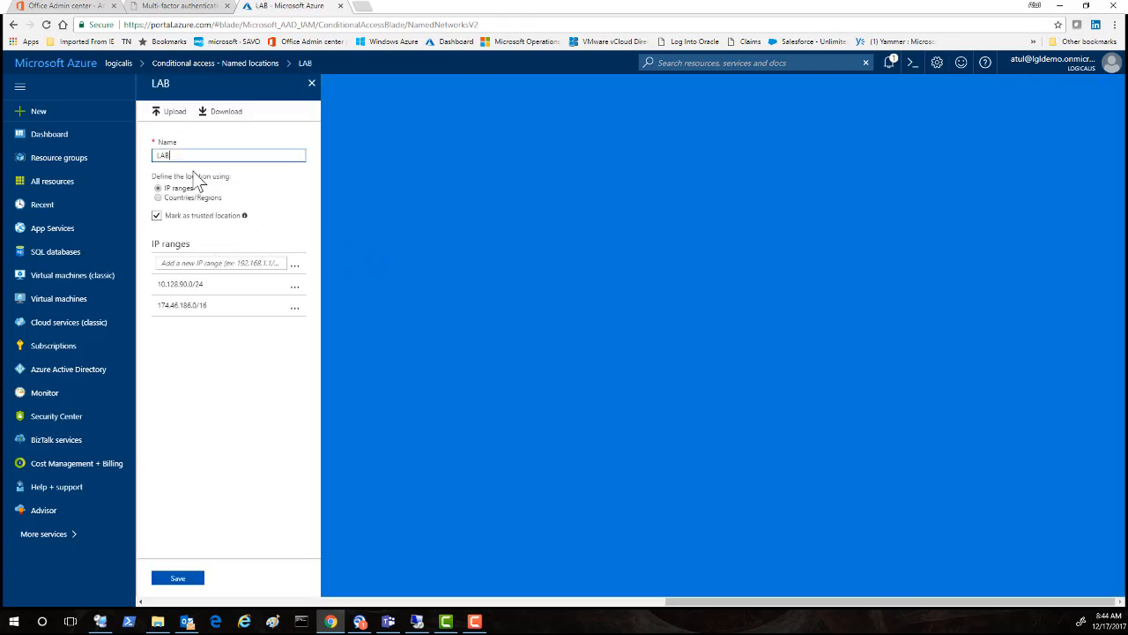
click(203, 259)
click(311, 83)
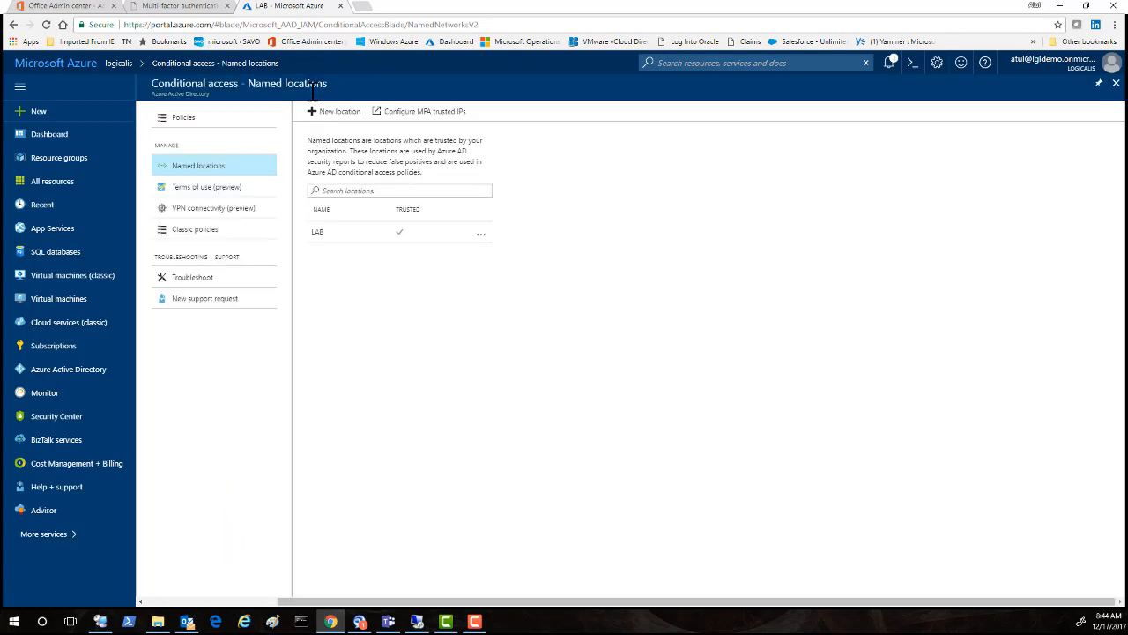
click(424, 115)
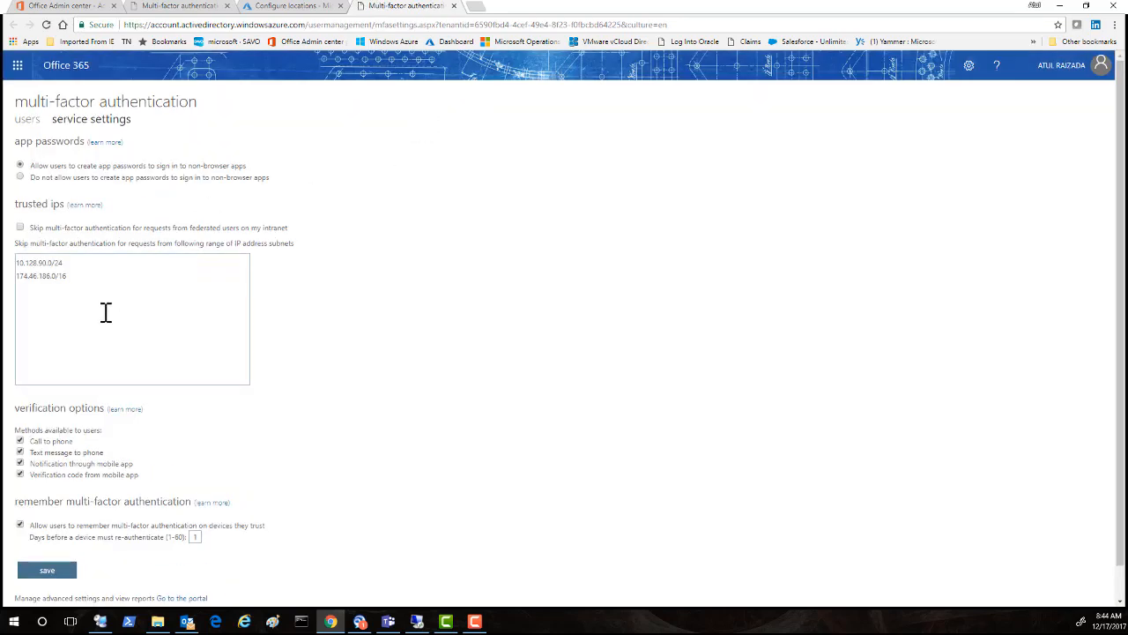
drag(69, 276, 14, 264)
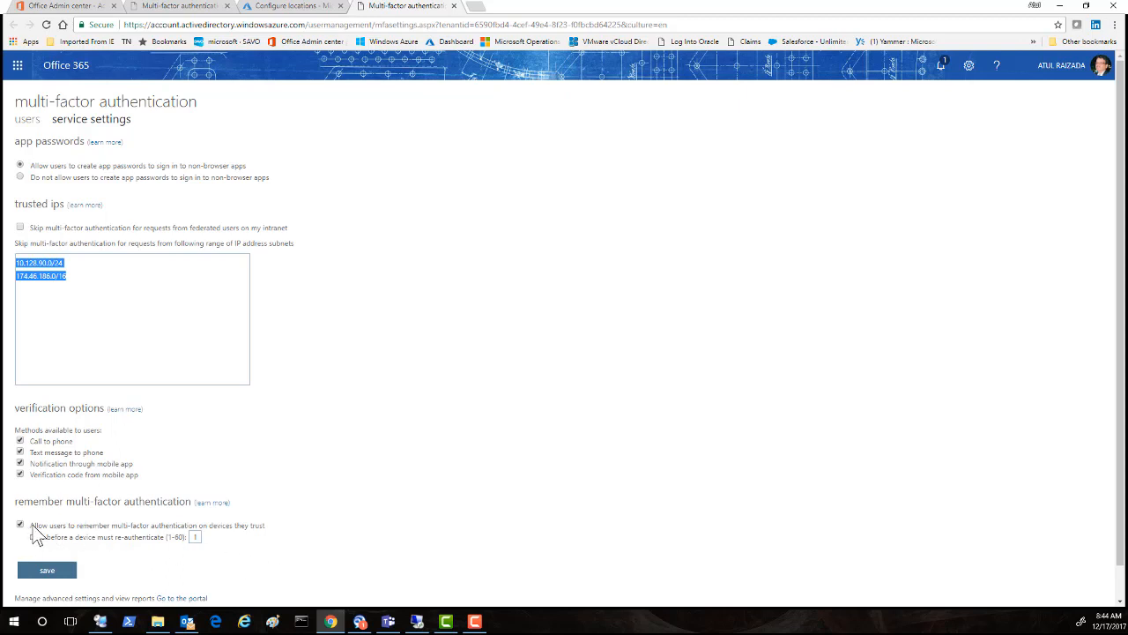
drag(32, 532, 248, 550)
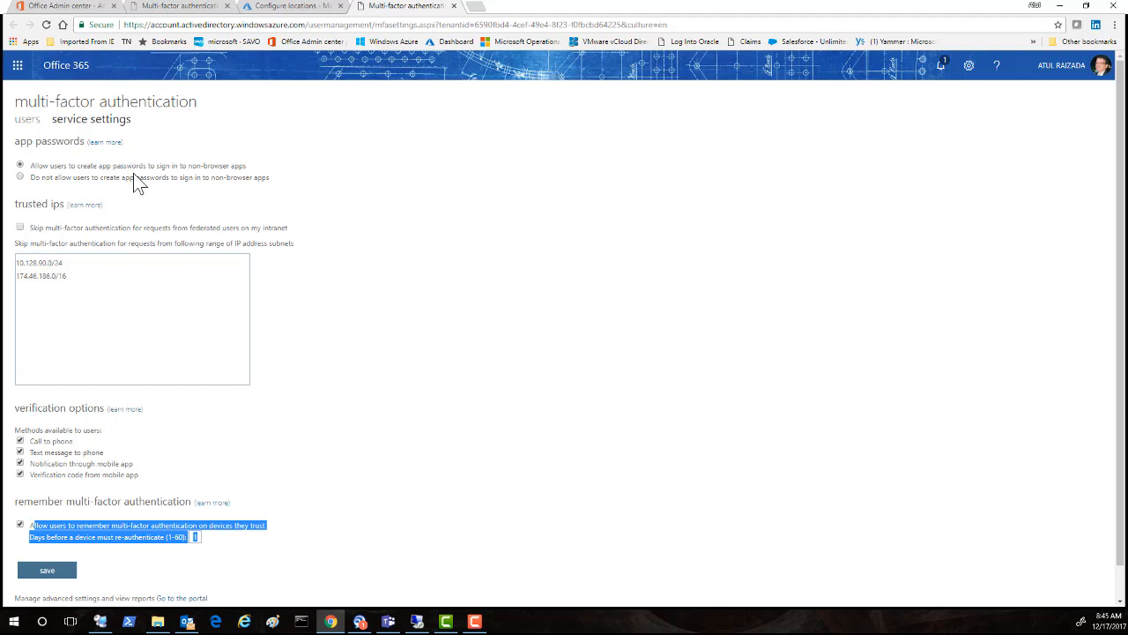
click(454, 6)
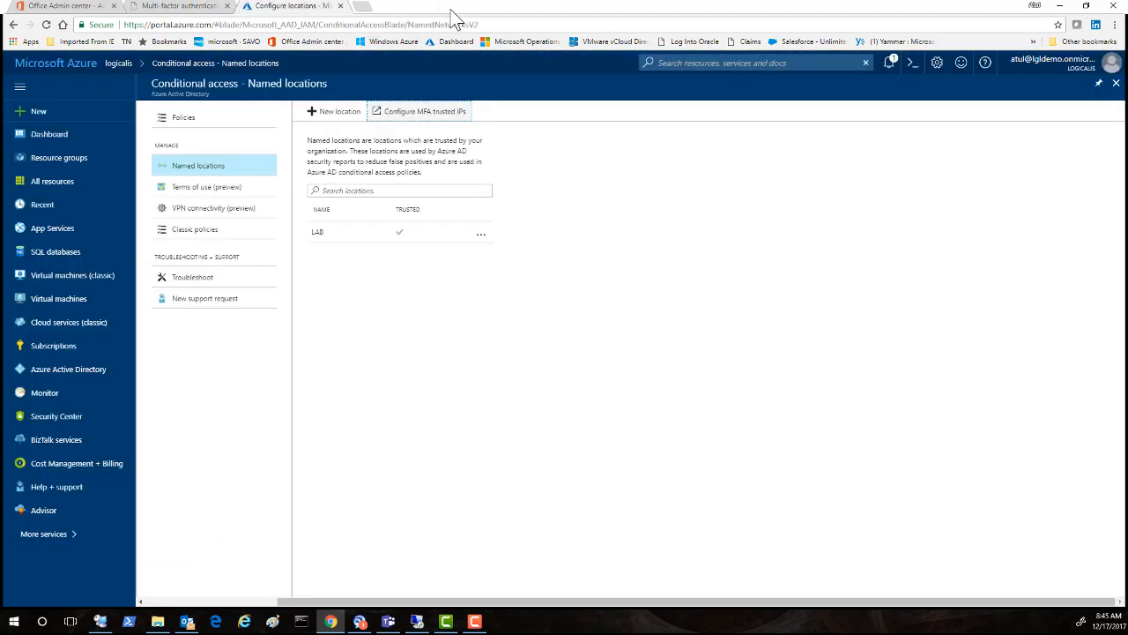
Step: Close the Azure and MFA users tabs and the user details panel, then start Internet Explorer
click(341, 7)
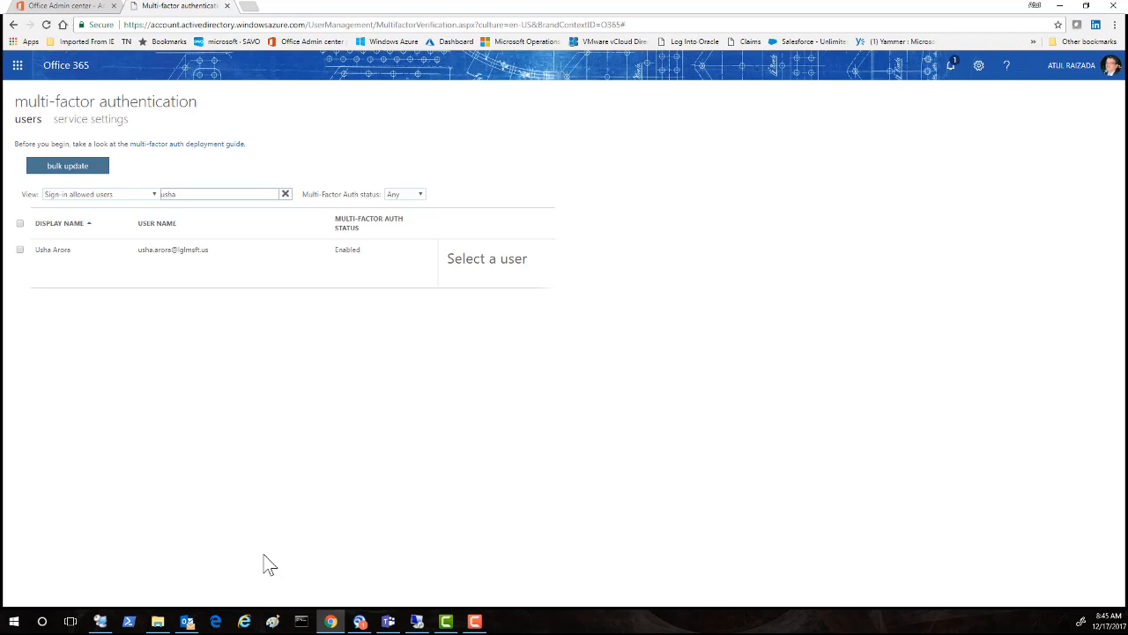
click(227, 6)
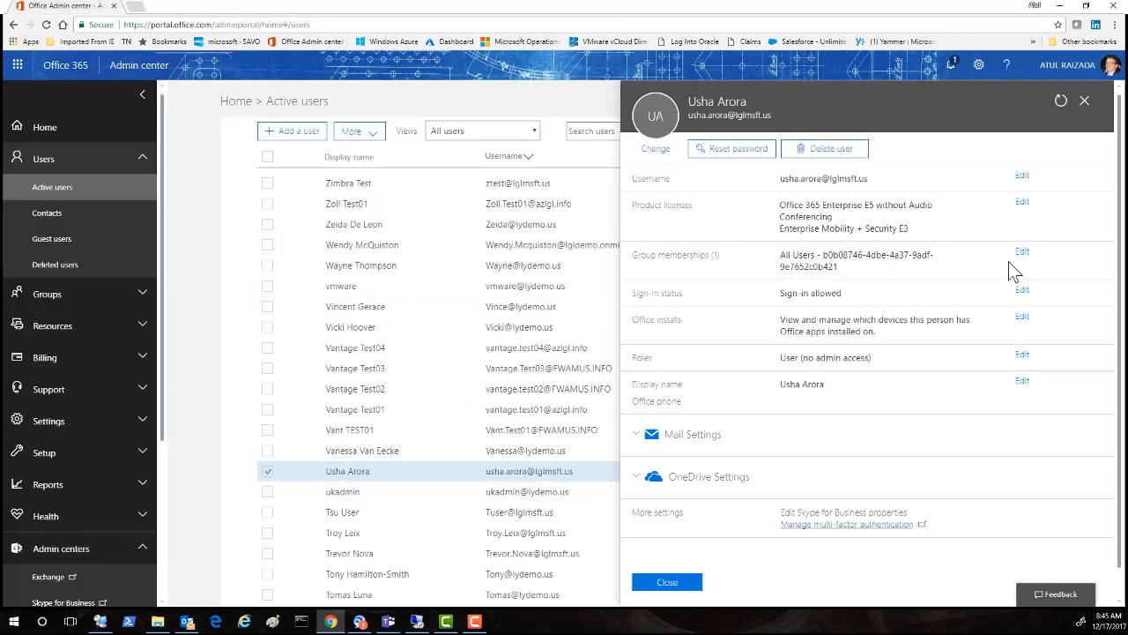
click(1083, 101)
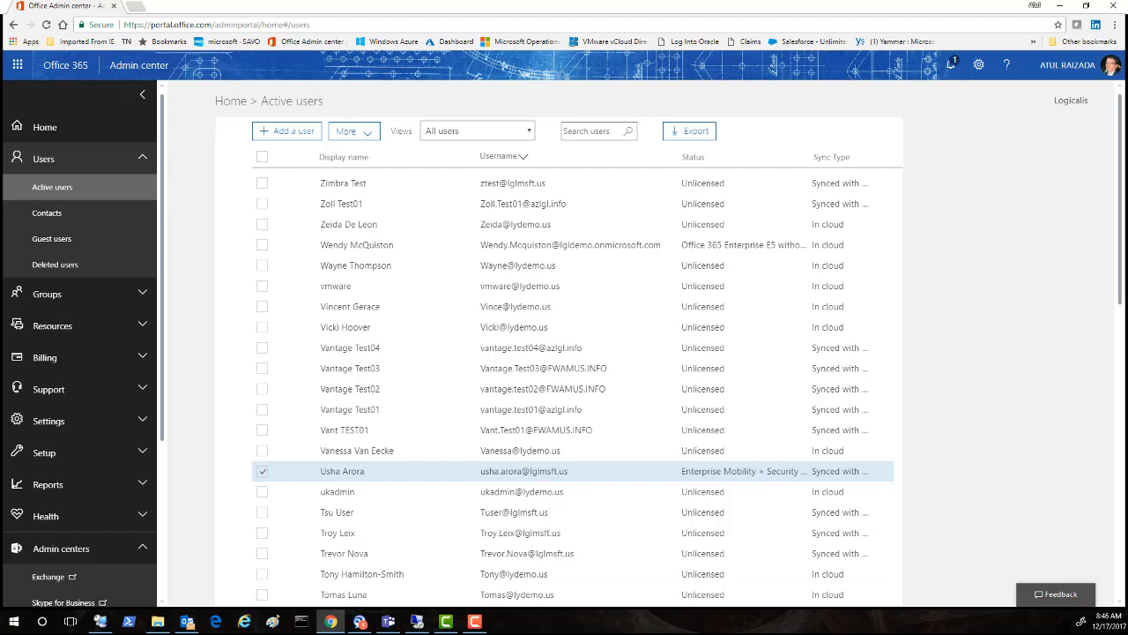
click(244, 621)
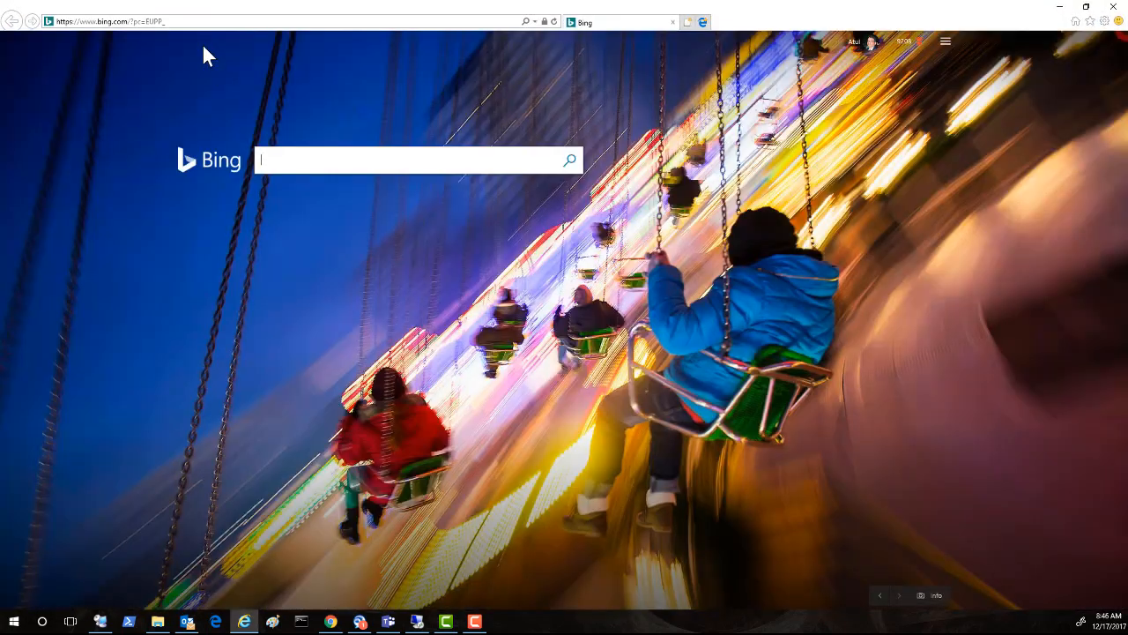
Step: Go to webmail.lglmsft.us and choose AZURE as the sign-in credential type
click(187, 23)
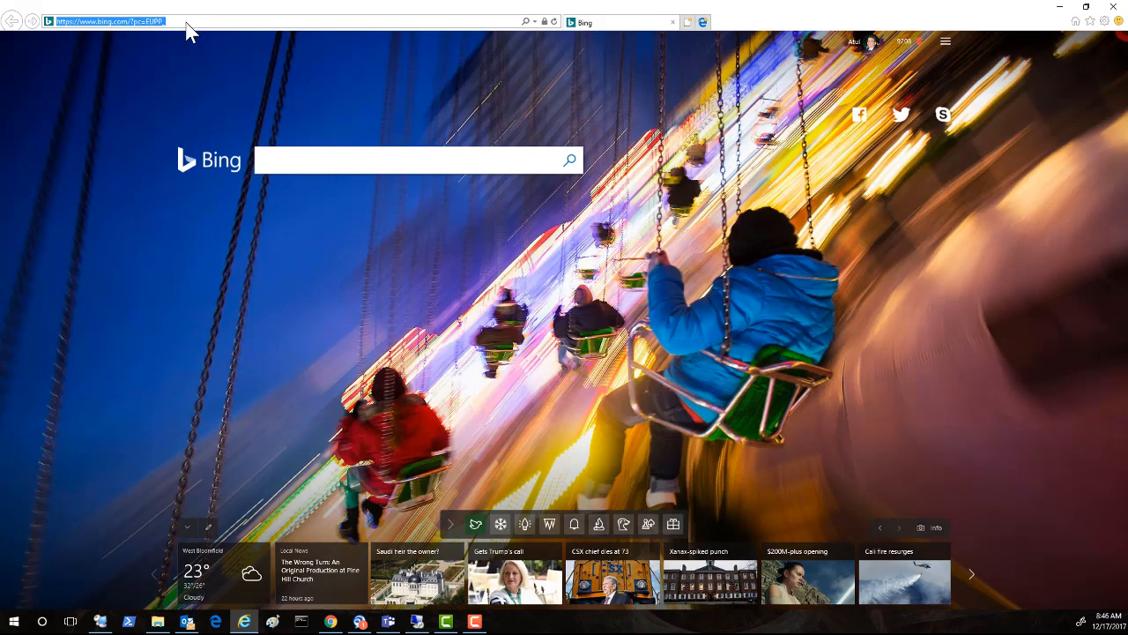
text(www.webmail.lglmsft.us/)
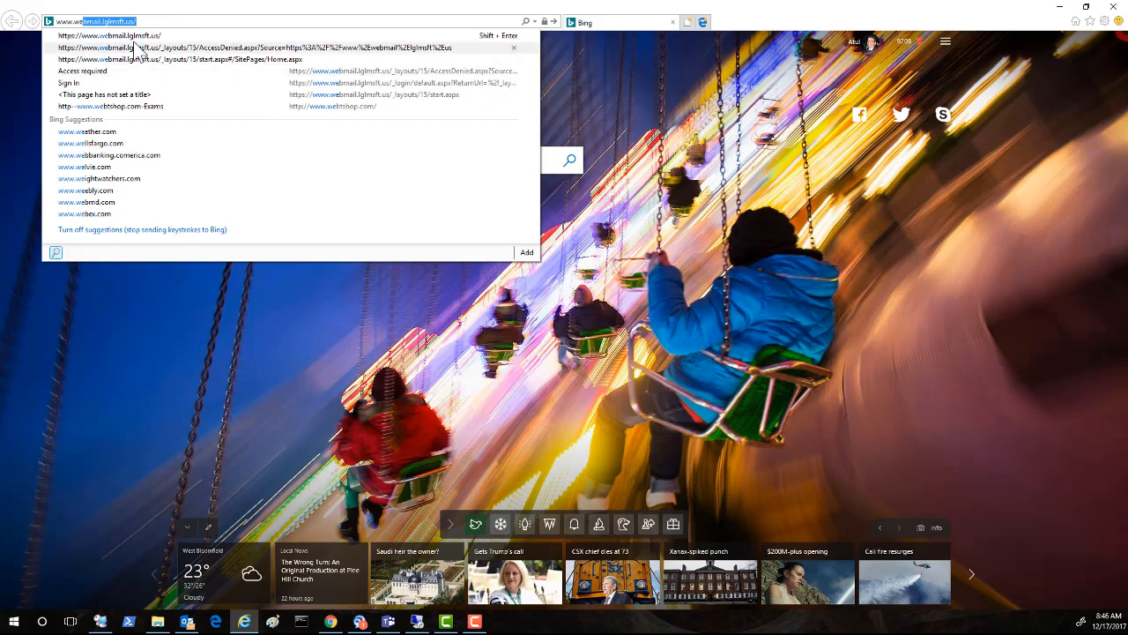
key(Return)
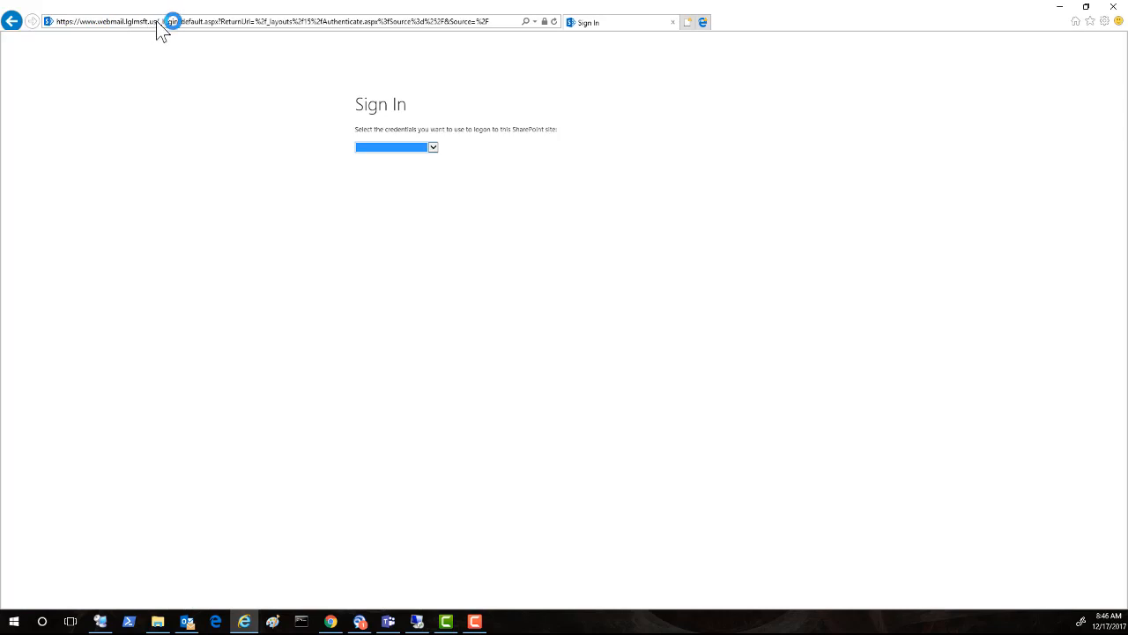
click(432, 148)
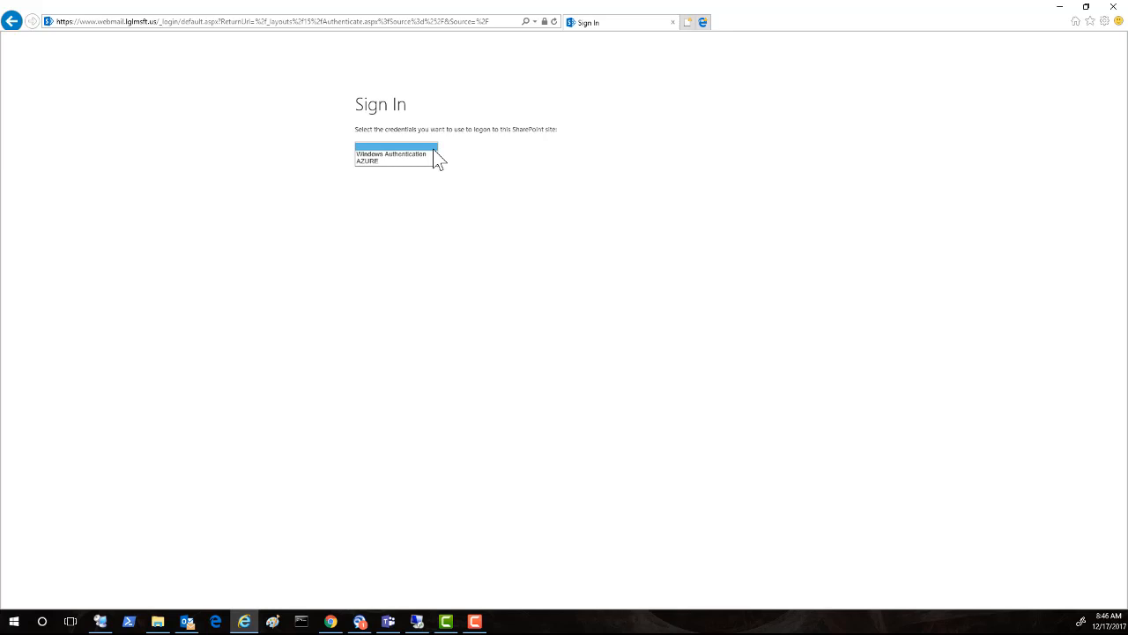
click(382, 162)
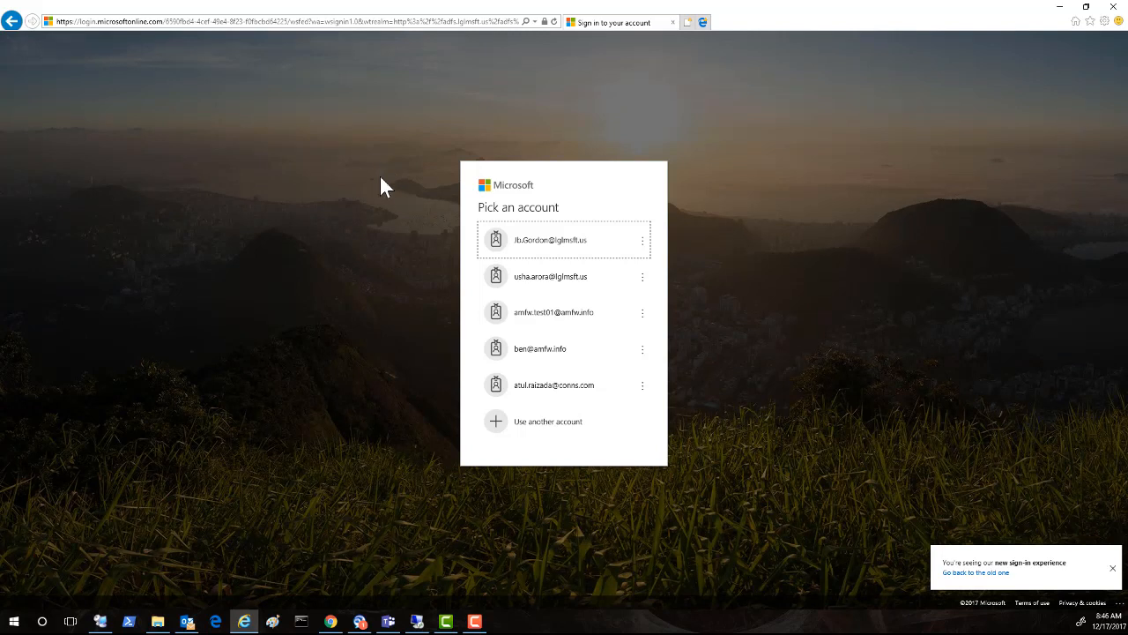
Step: Pick the test account and enter its password to sign in
click(548, 317)
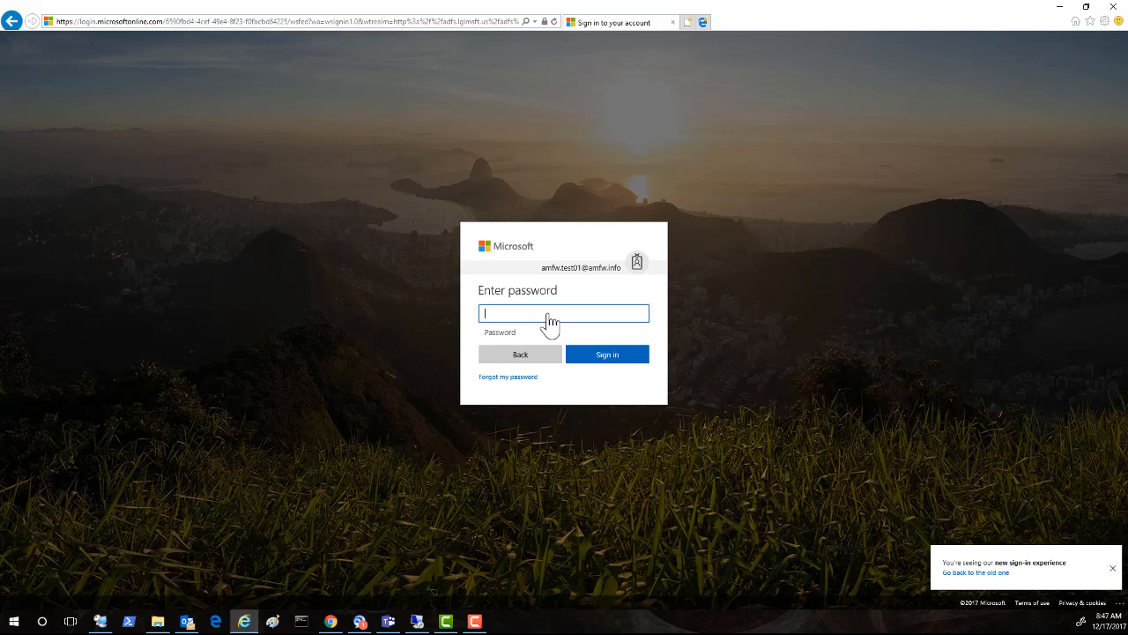
text(•)
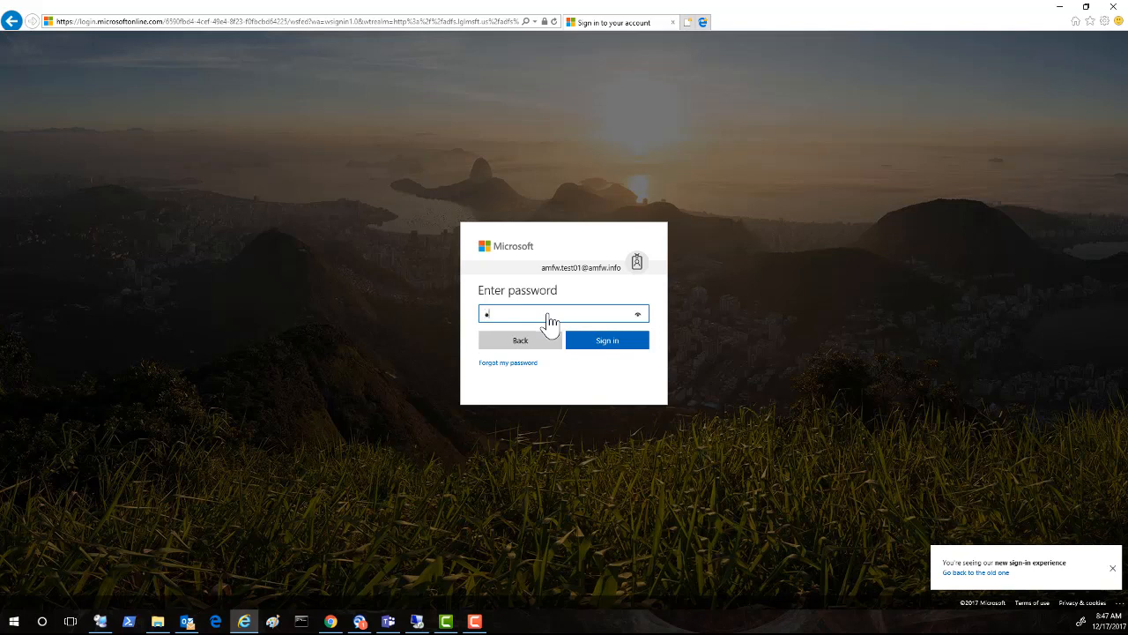
text(•••••••)
click(593, 346)
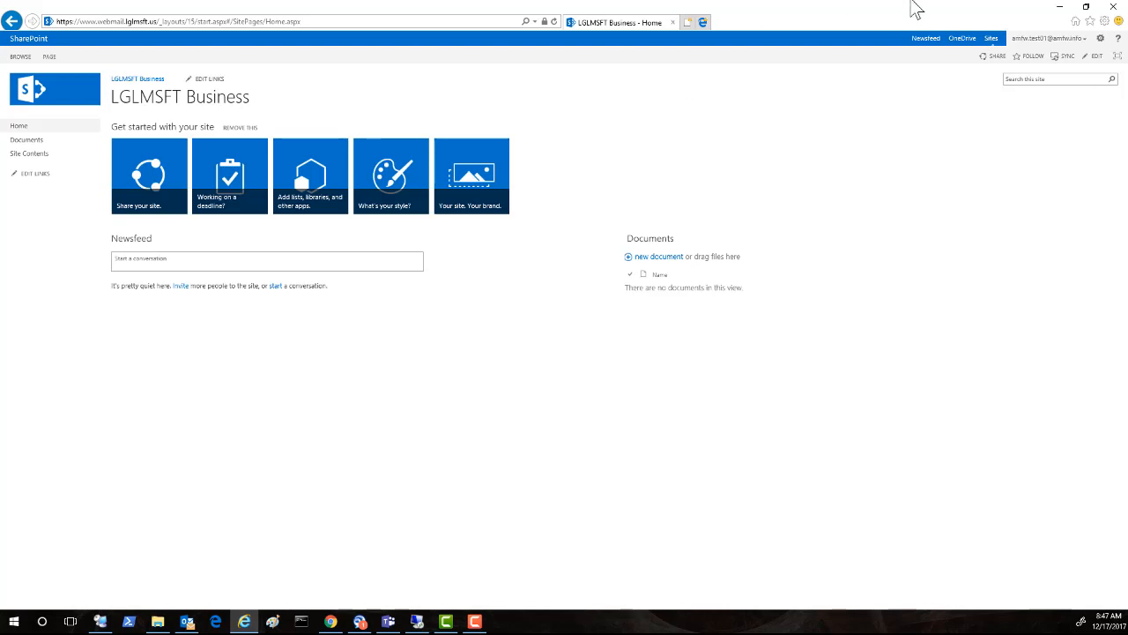
Step: Close the SharePoint browser, return to the Office 365 Active users page, and start a new tab
click(1114, 7)
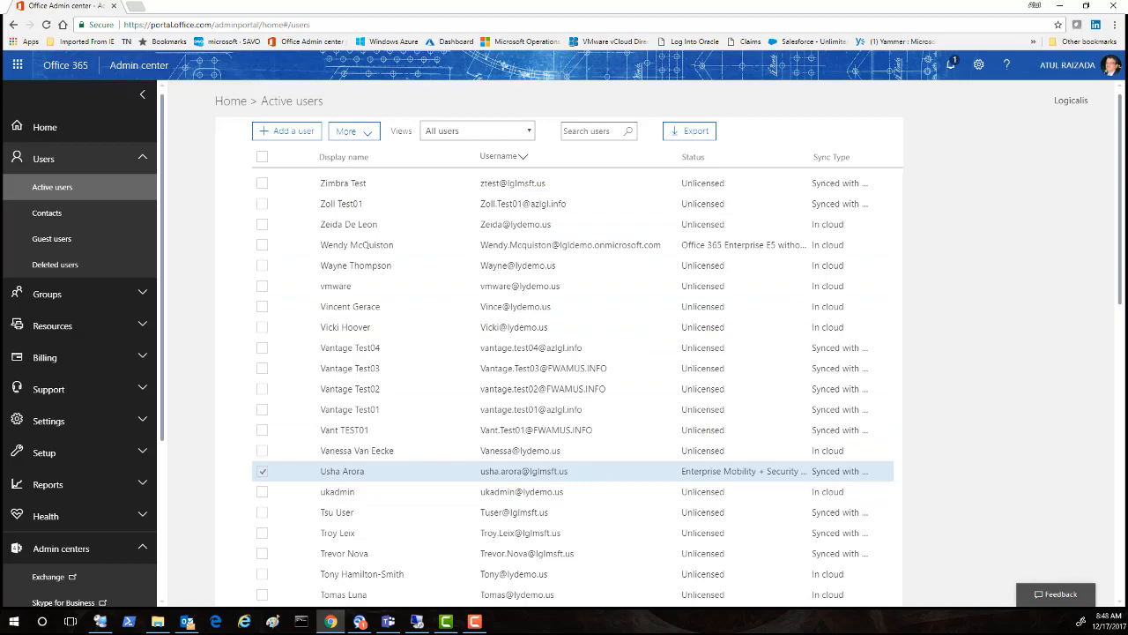
click(100, 621)
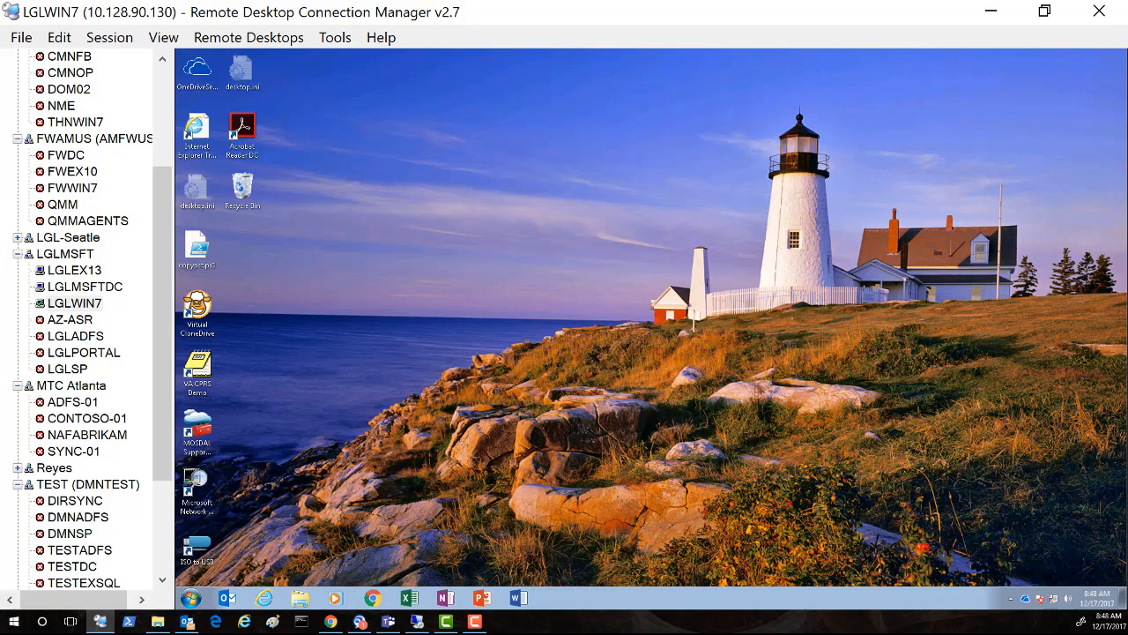
click(330, 622)
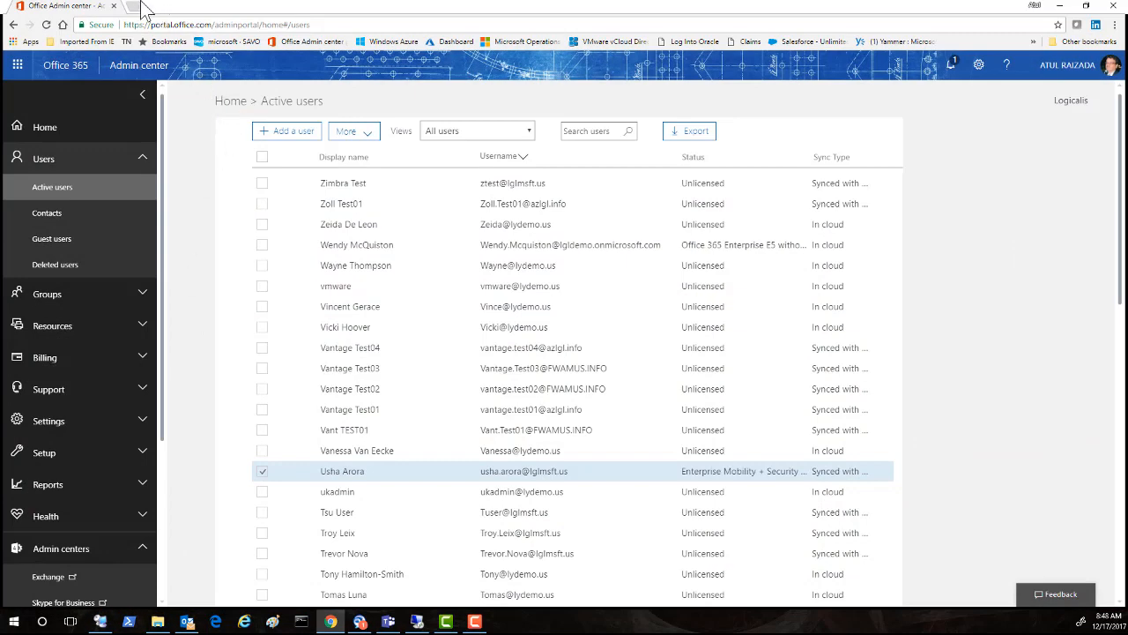
click(135, 7)
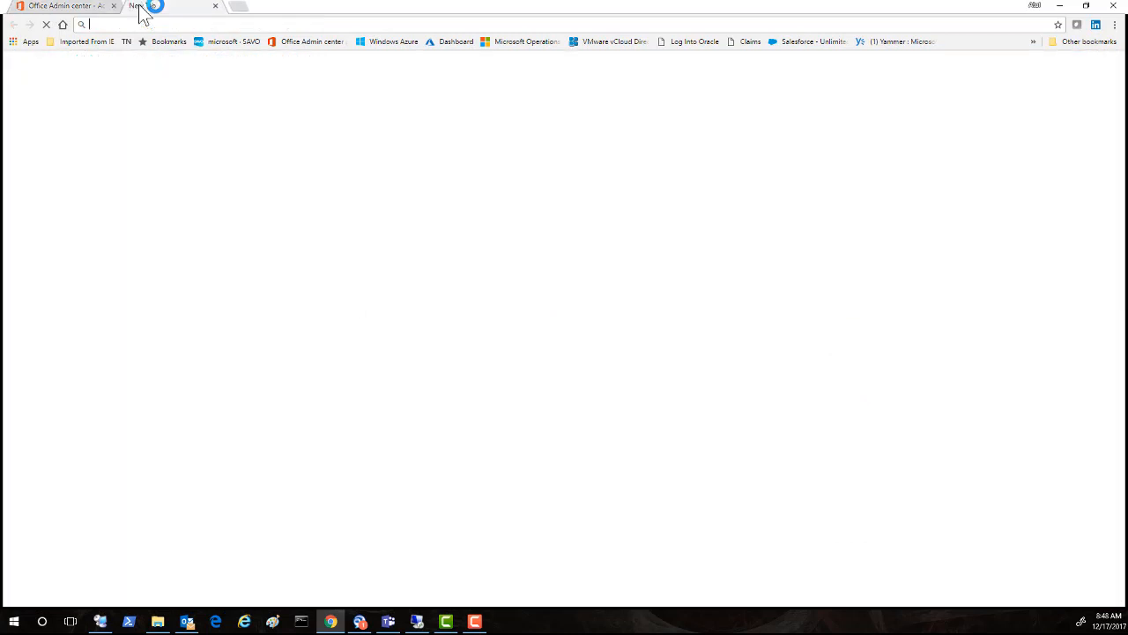
Step: From the Azure dashboard, go to Azure Active Directory's MFA Server settings for the logicalis directory
click(456, 41)
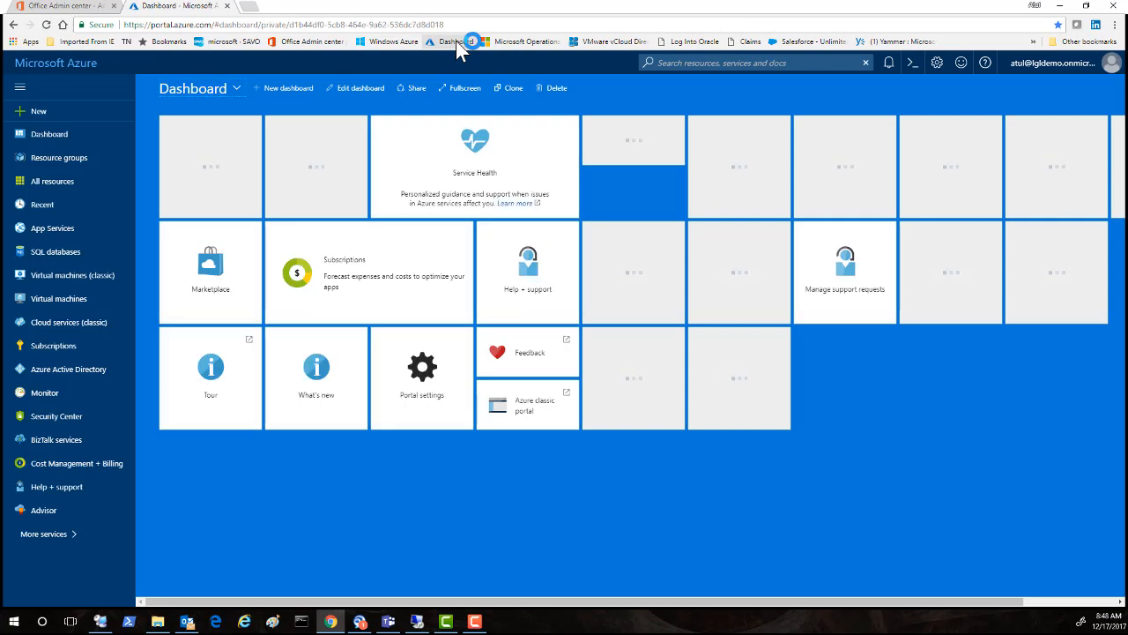
click(79, 370)
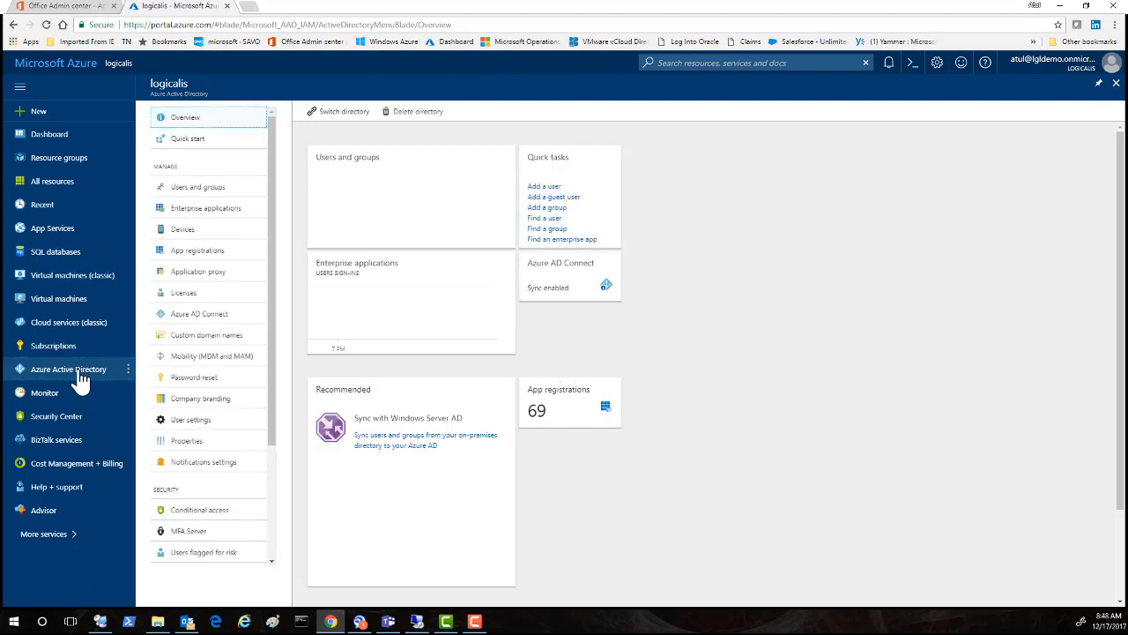
drag(273, 429, 274, 473)
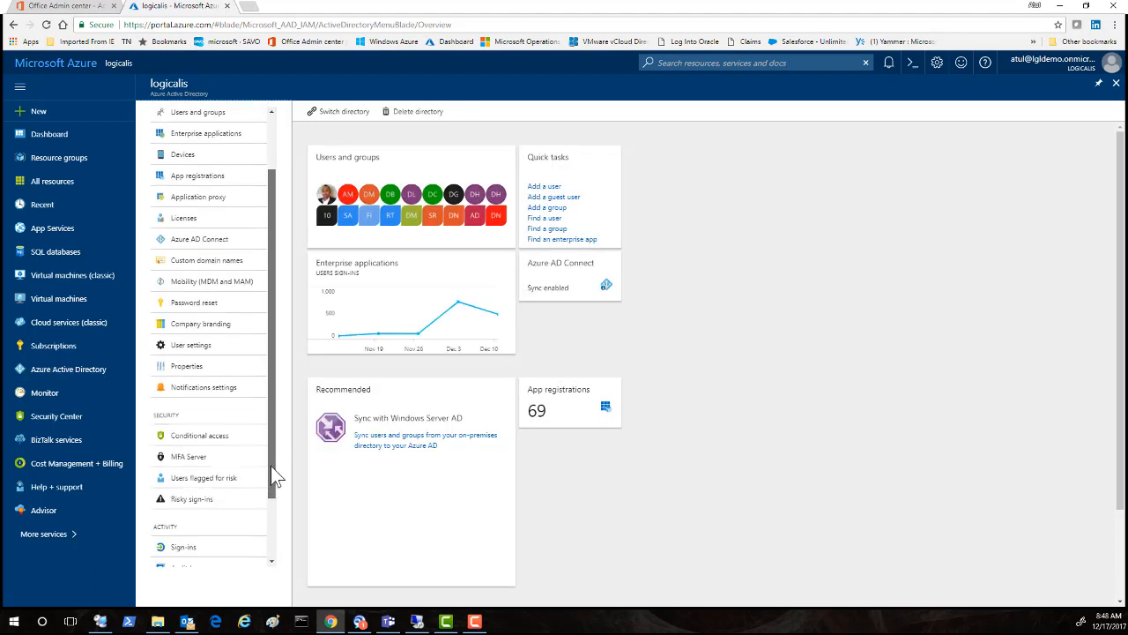
click(202, 454)
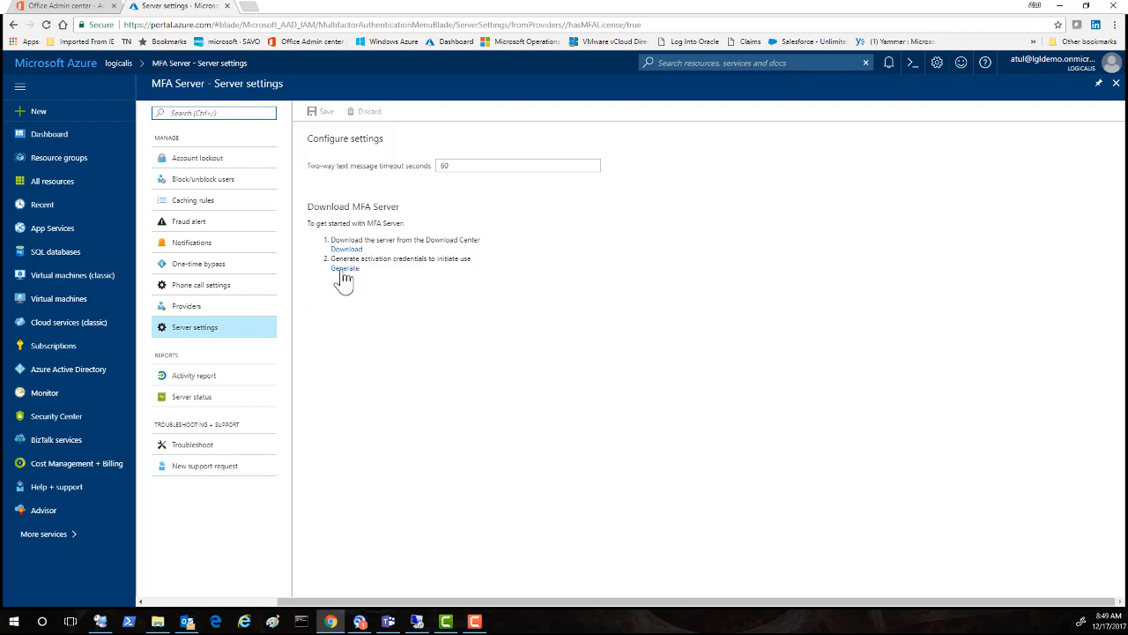
Step: Generate the MFA Server activation email and password, then switch to the Hyper-V host session
click(343, 268)
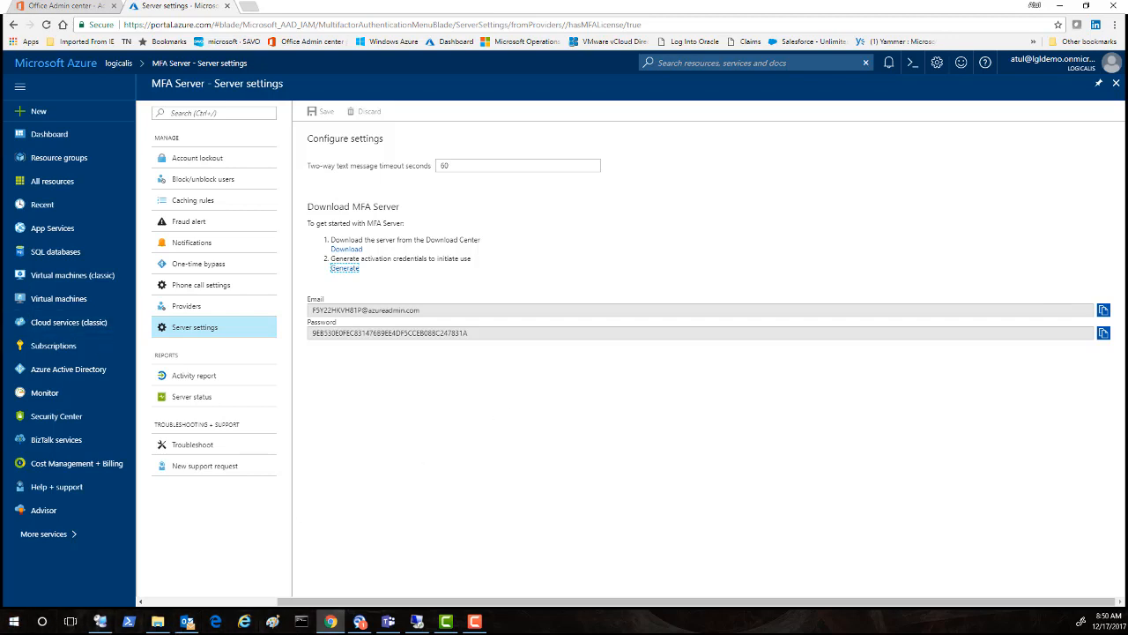
key(alt+Tab)
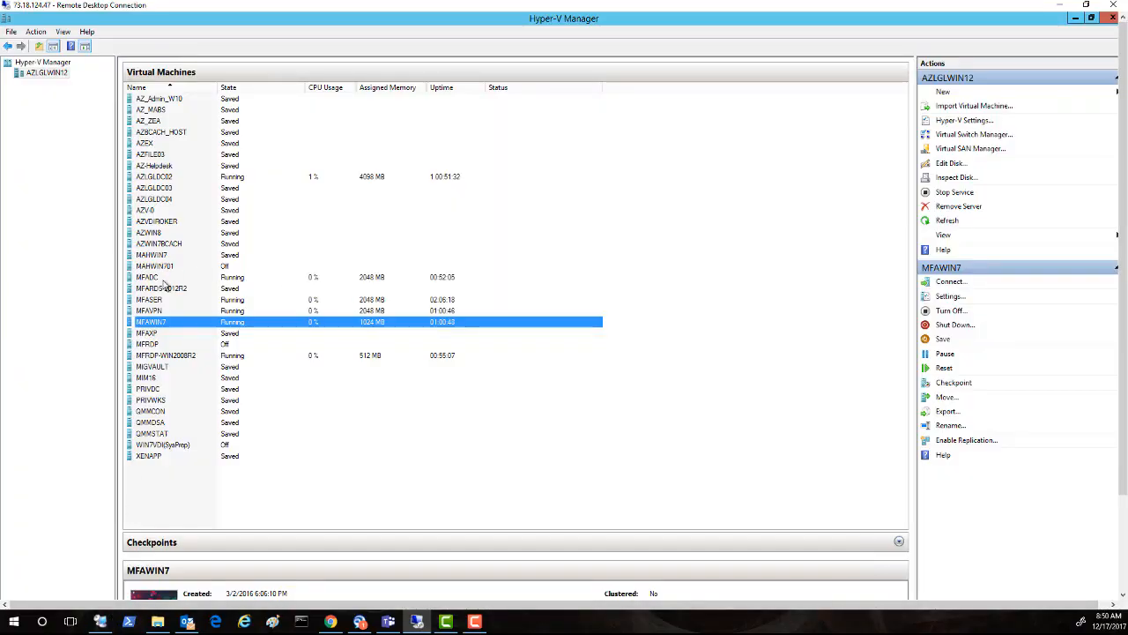
Step: Review the details of the MFADC, MFASER, MFAVPN and MFAWIN7 virtual machines
click(164, 279)
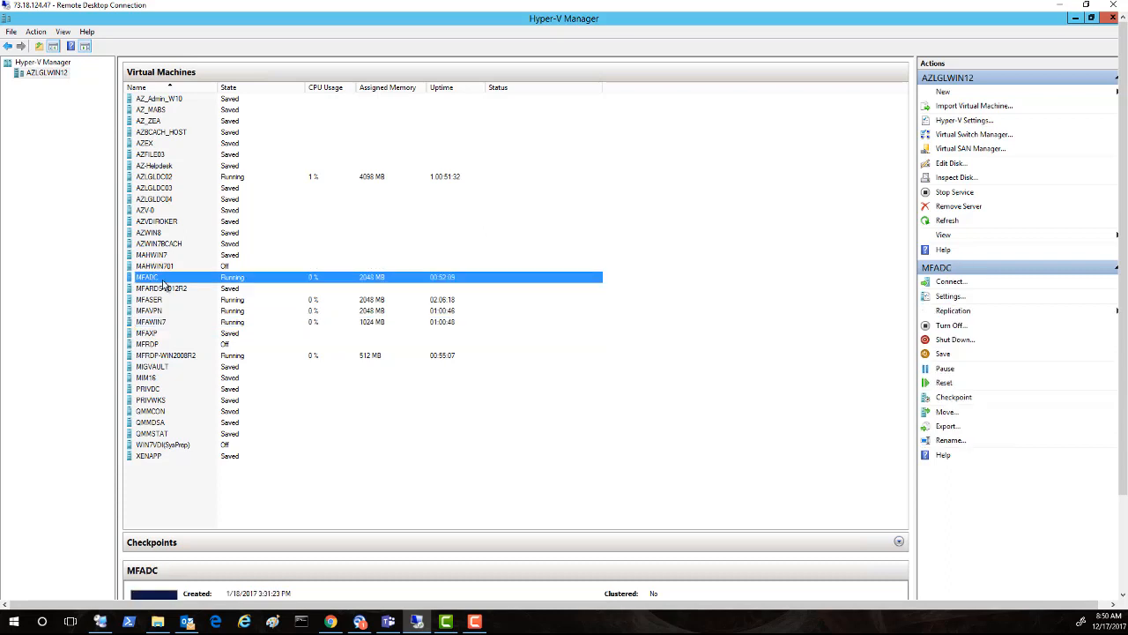
click(157, 301)
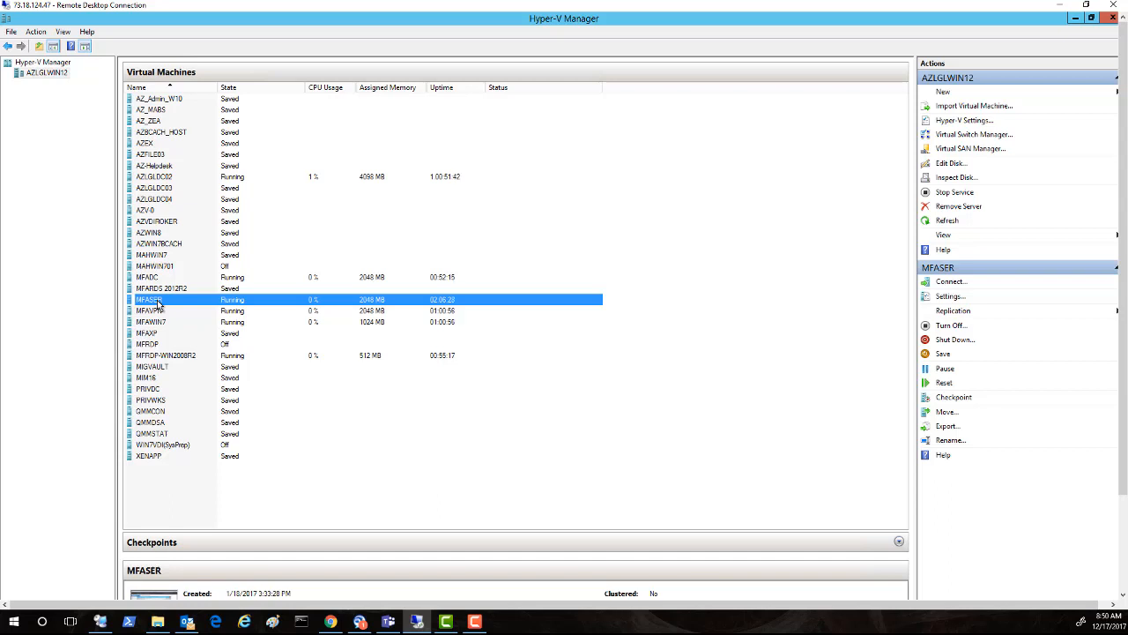
click(155, 312)
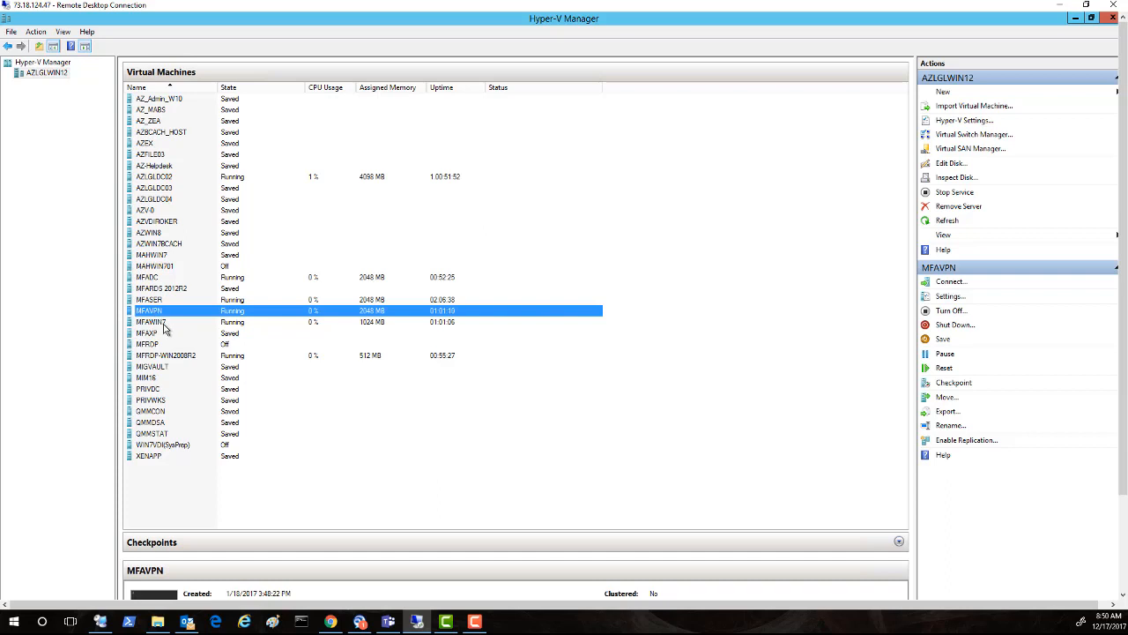
click(164, 322)
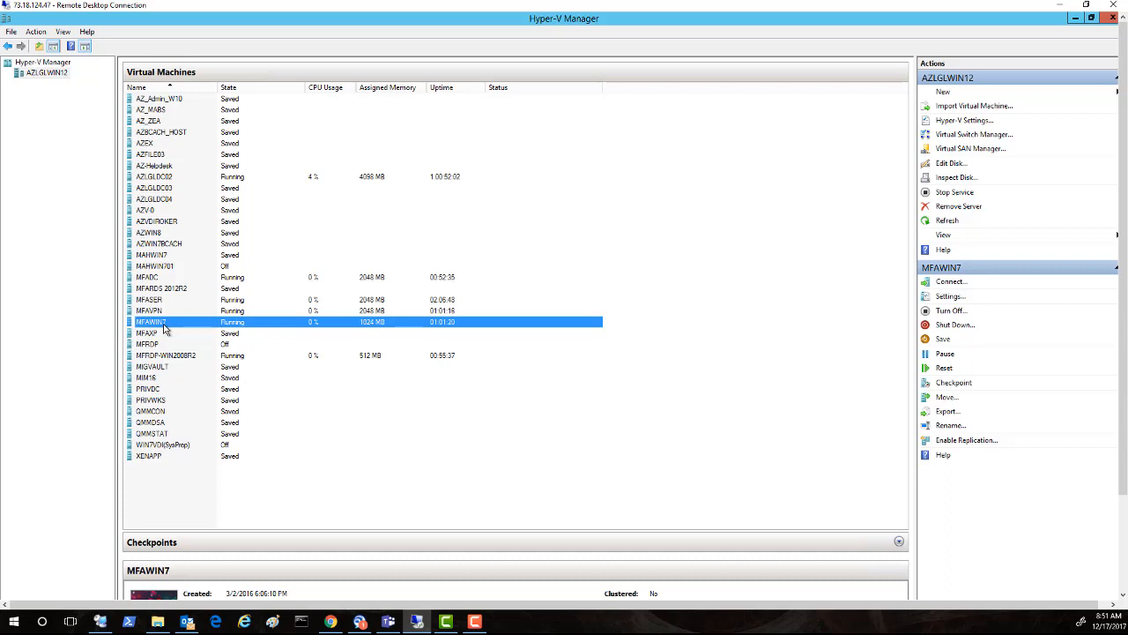
Step: Select MFASER and bring its console window up from the remote taskbar
click(156, 301)
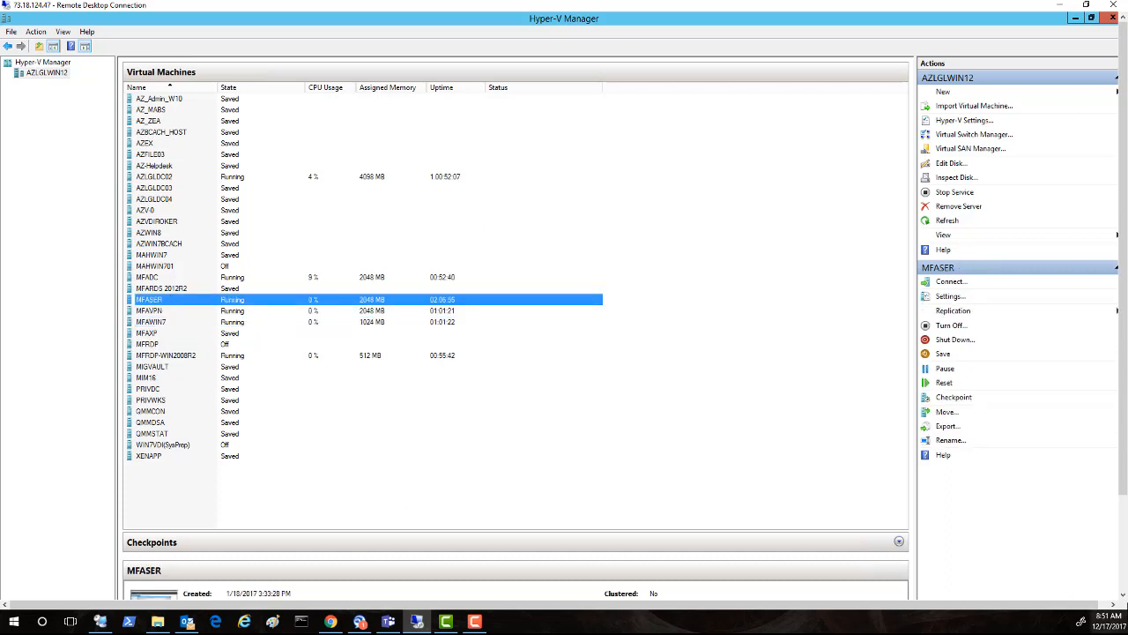
click(1123, 564)
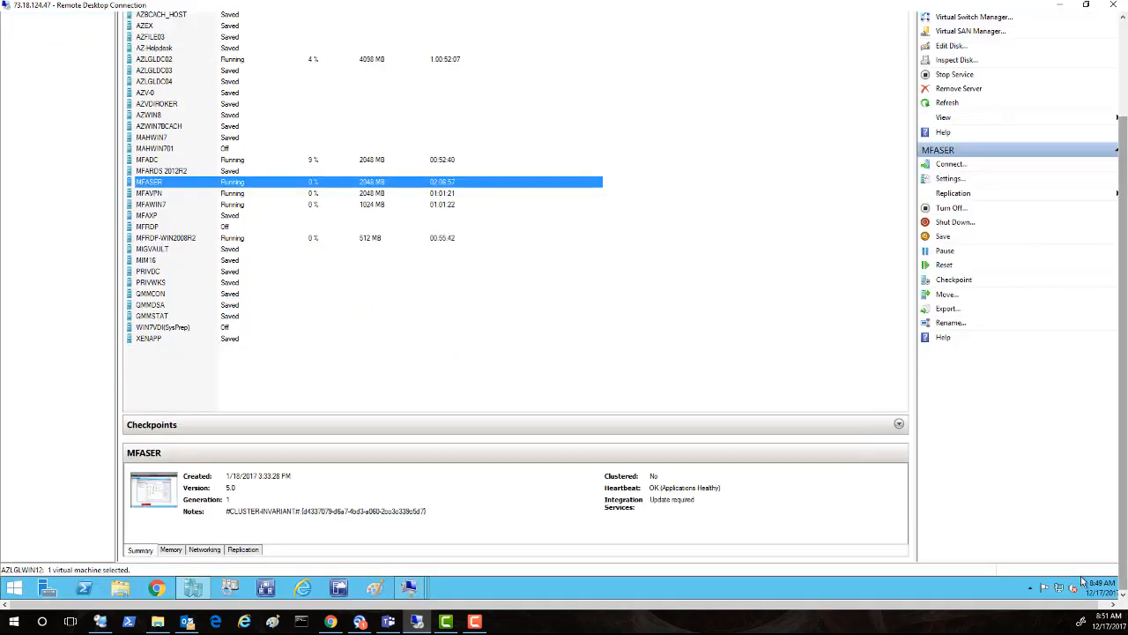
click(410, 593)
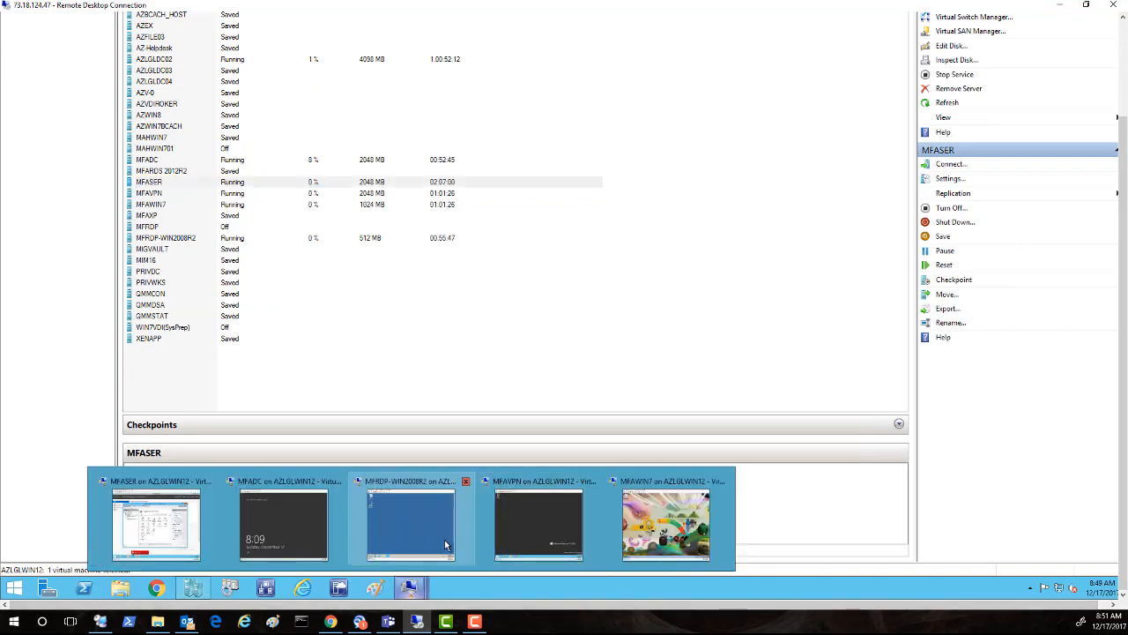
Step: Unlock the MFASER VM with Ctrl+Alt+Delete and the administrator password
click(169, 519)
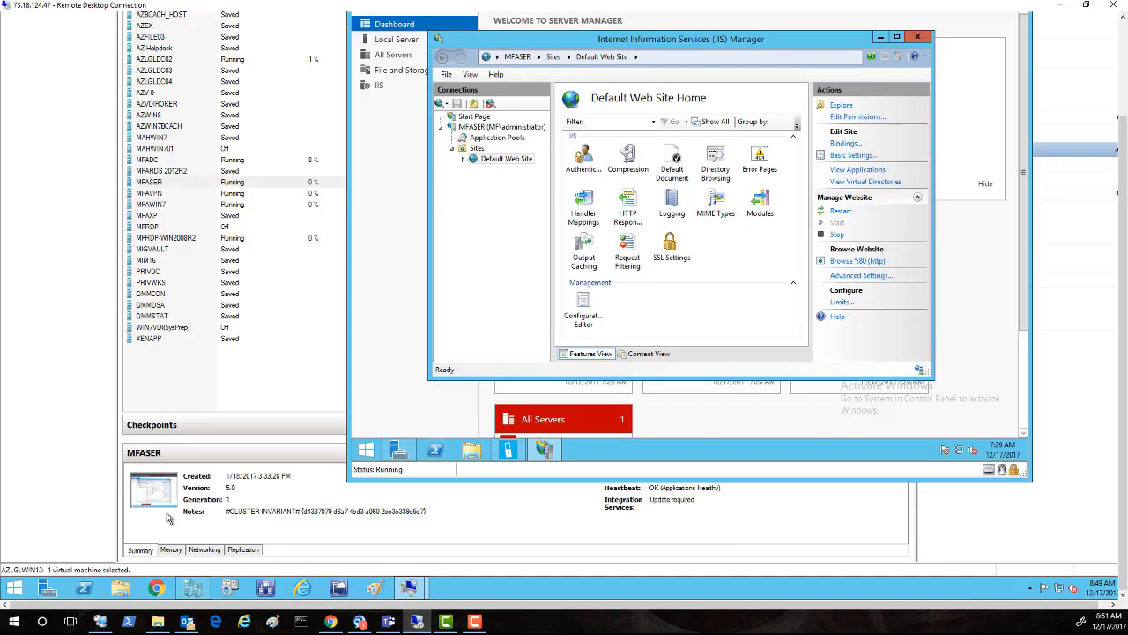
drag(1125, 224, 1124, 124)
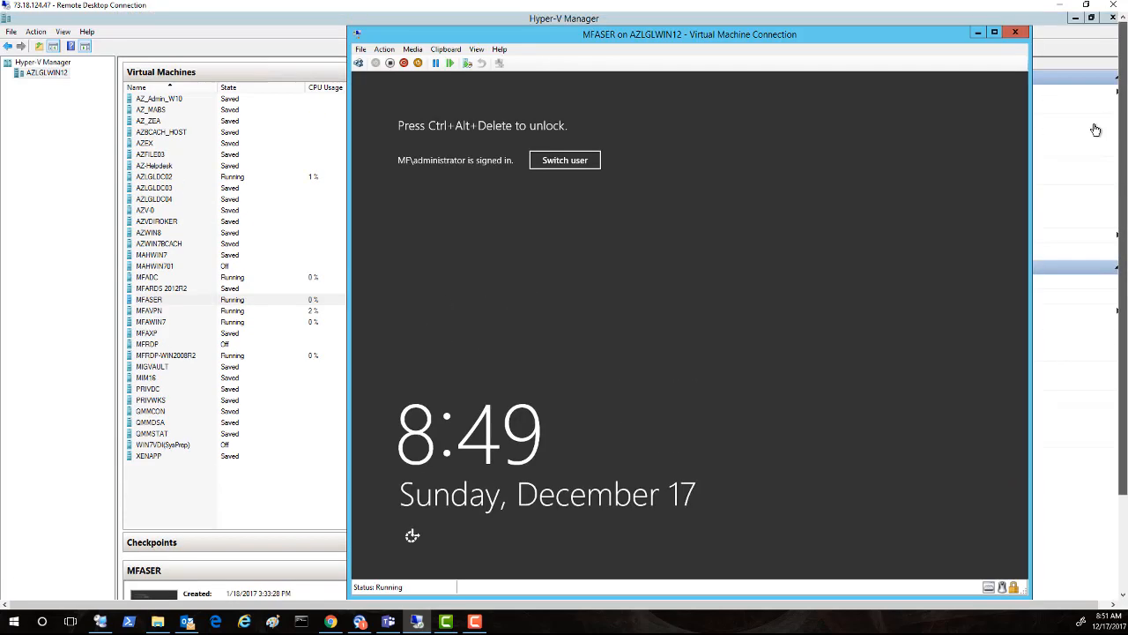
click(384, 49)
click(371, 63)
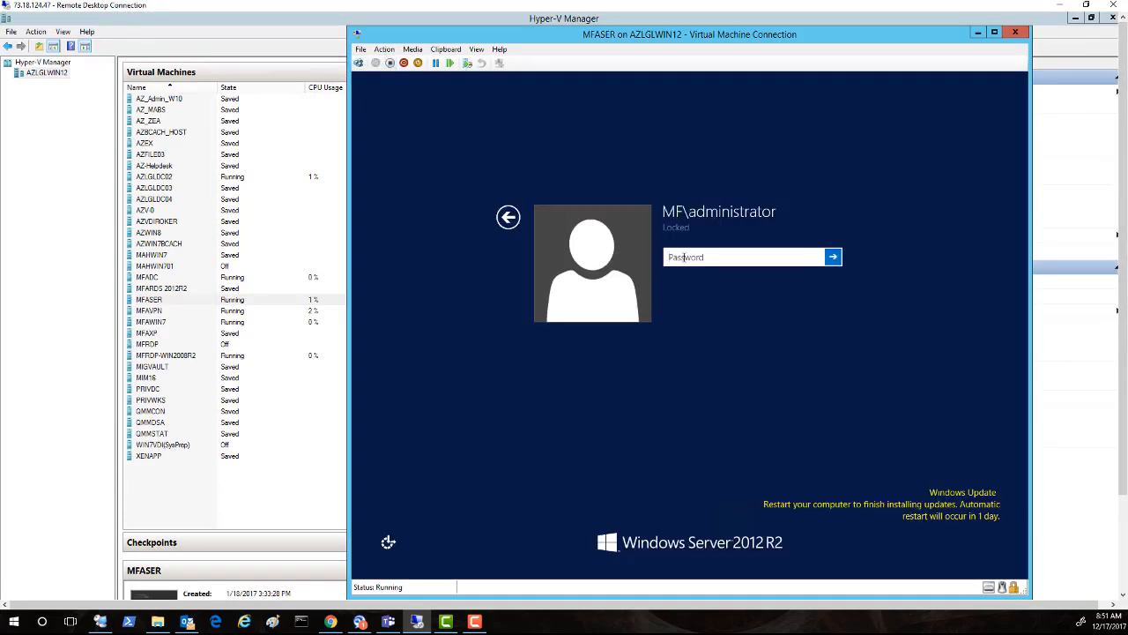
text(*******)
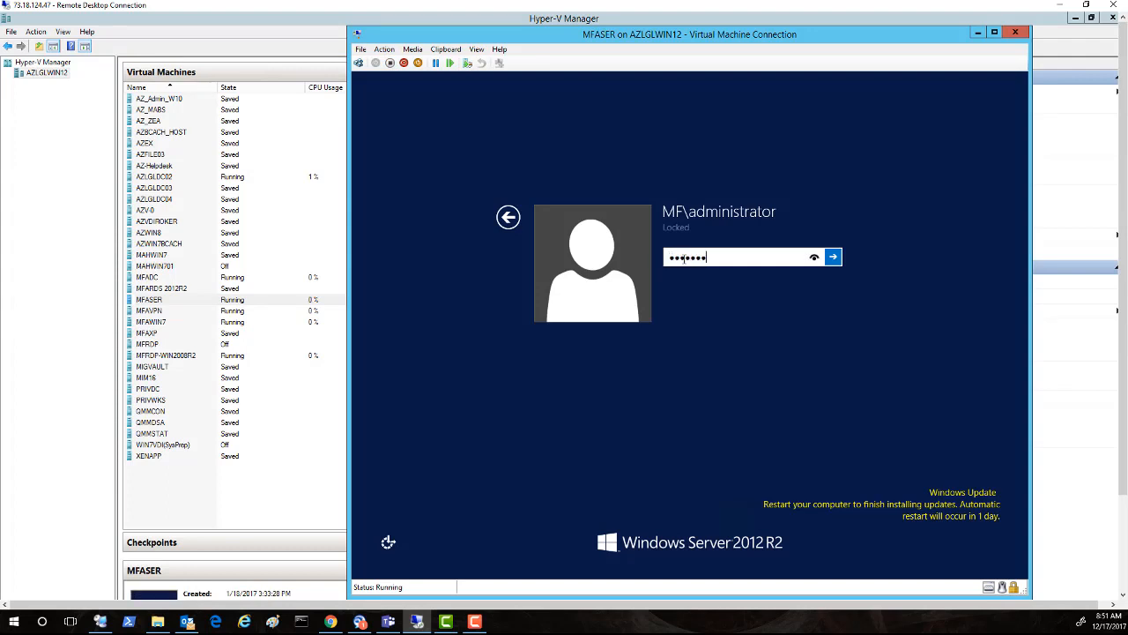
key(Return)
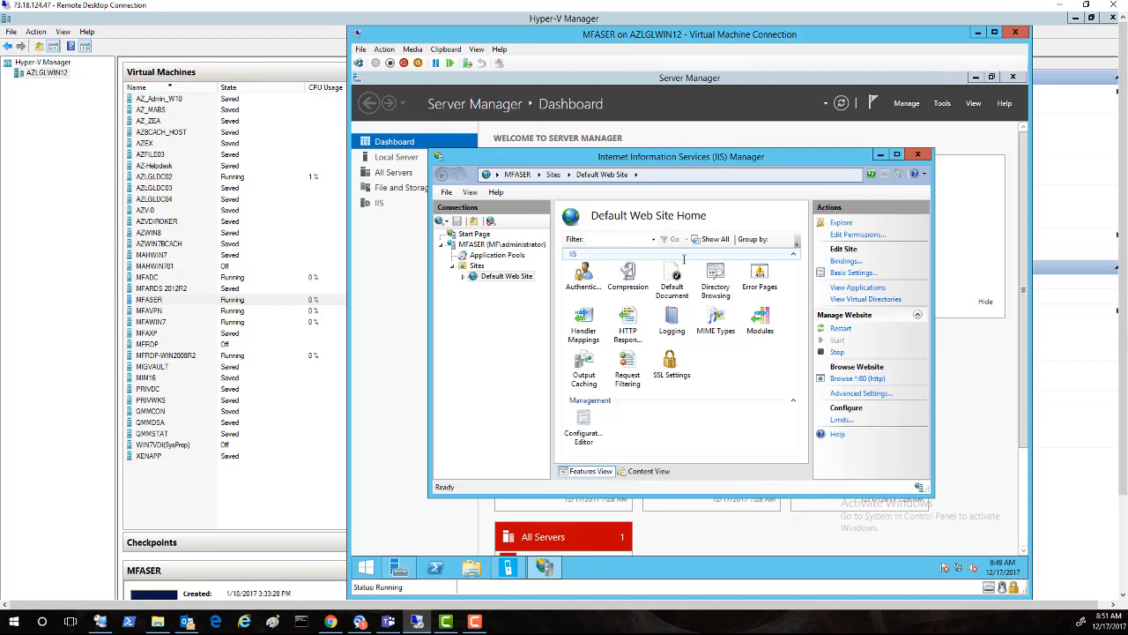
Step: Close IIS Manager, minimize Server Manager, and restore the Multi-Factor Authentication Server window
click(917, 155)
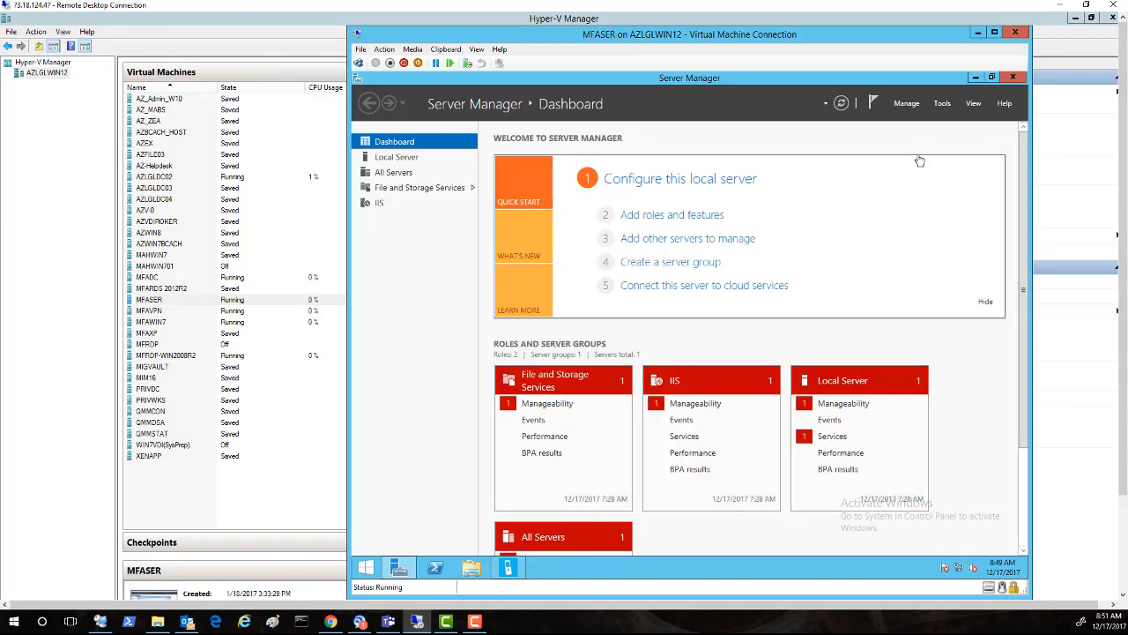
click(975, 78)
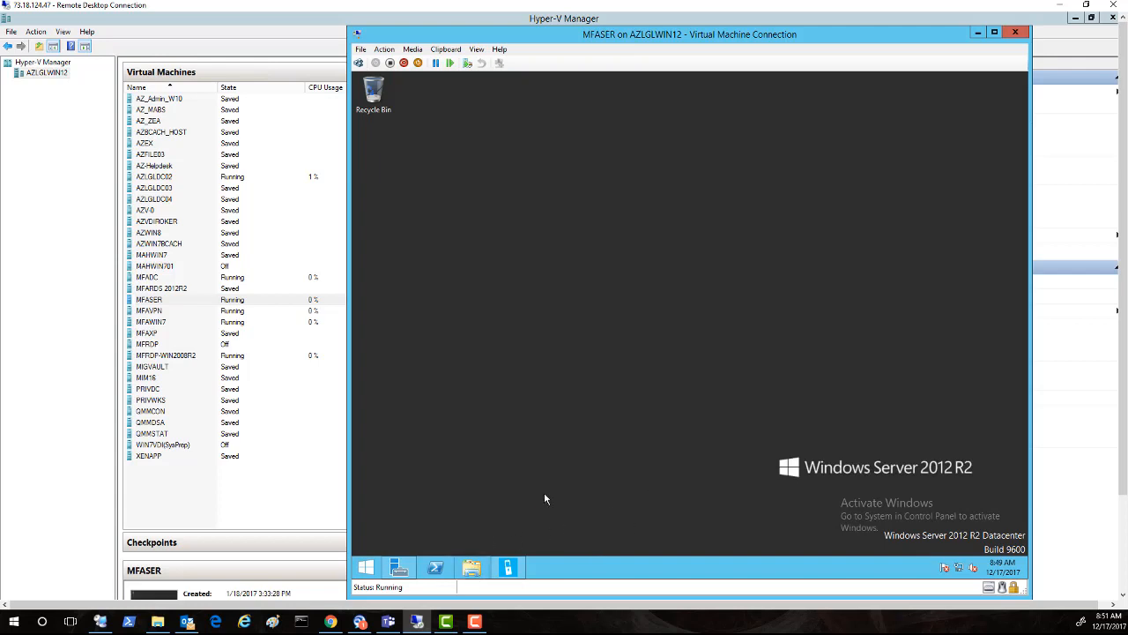
click(508, 568)
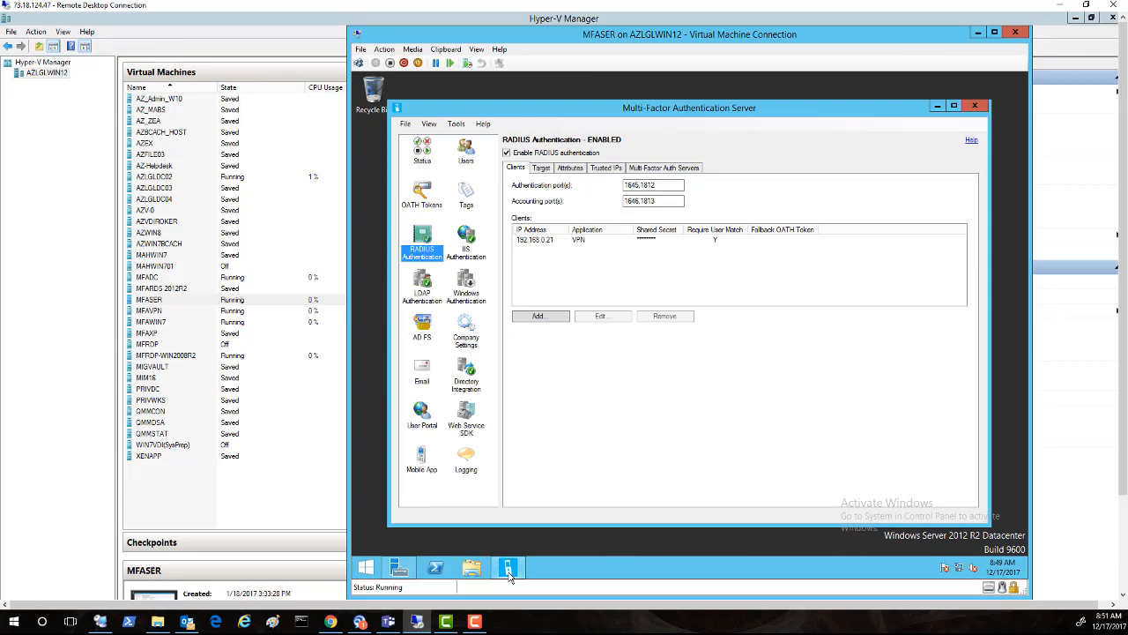
Step: Open the LDAP configuration showing server mfadc.mf.test and Base DN DC=MF,DC=TEST
click(467, 379)
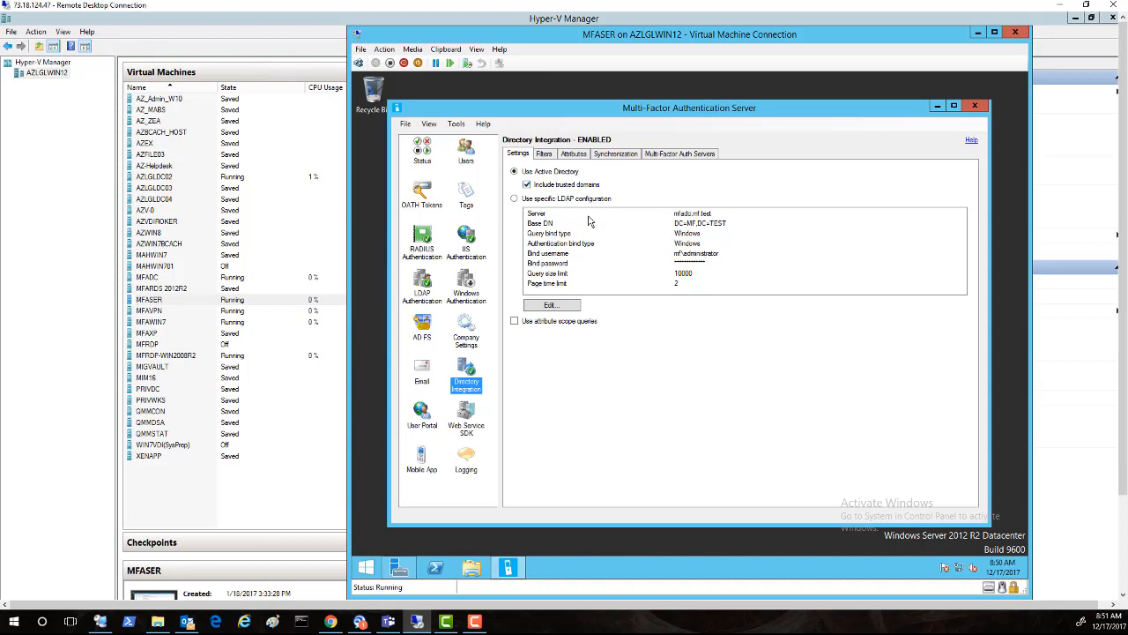
click(676, 215)
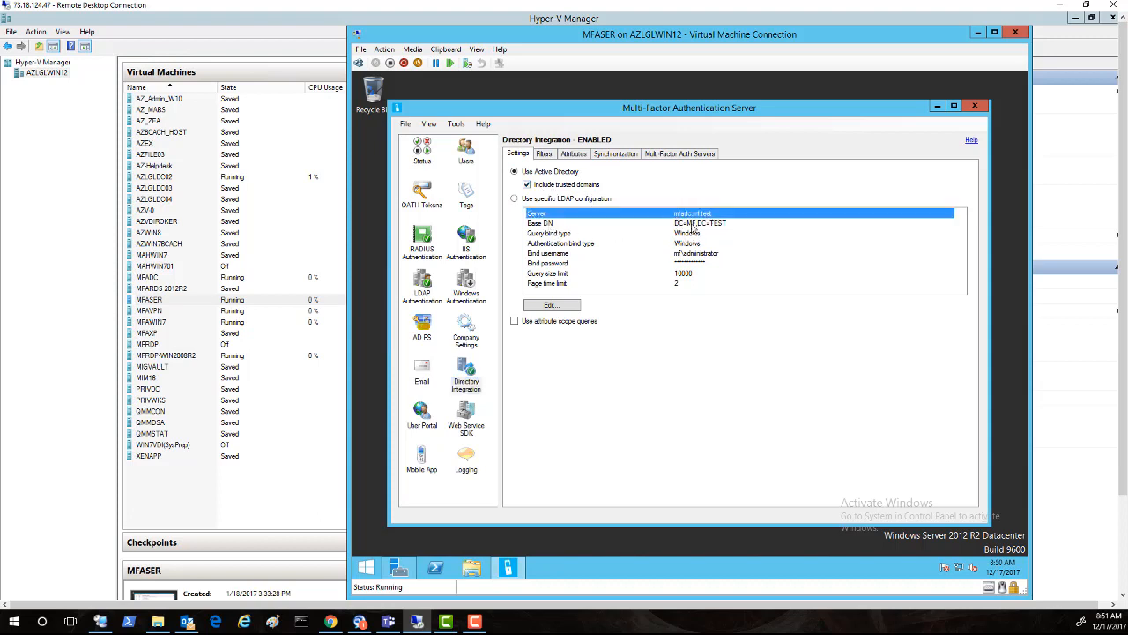
click(557, 306)
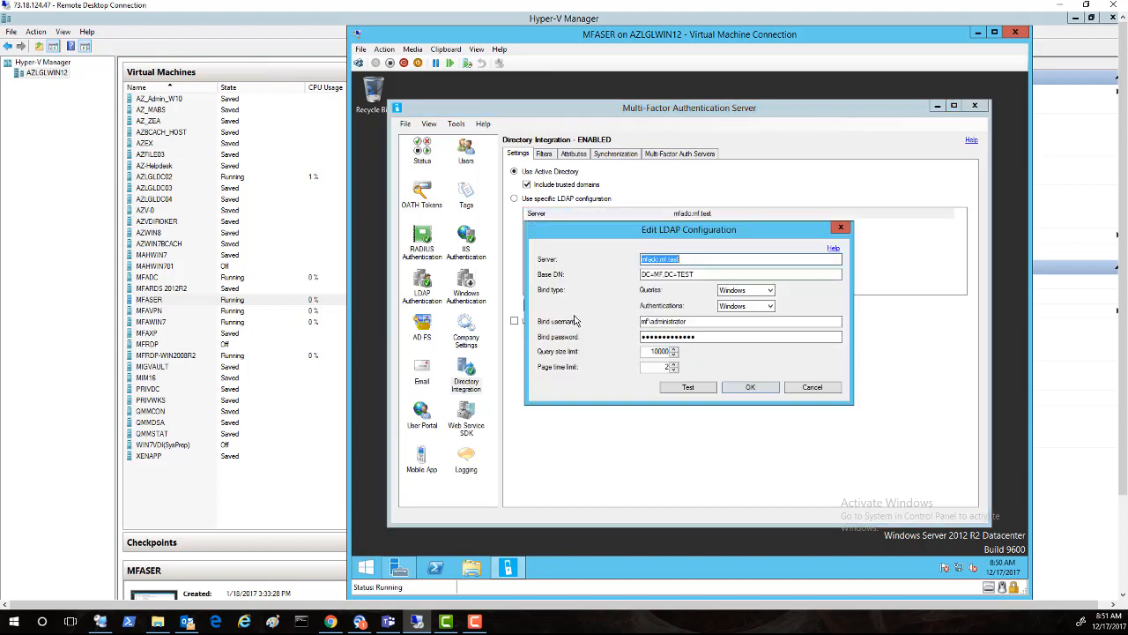
click(693, 258)
drag(678, 259, 627, 260)
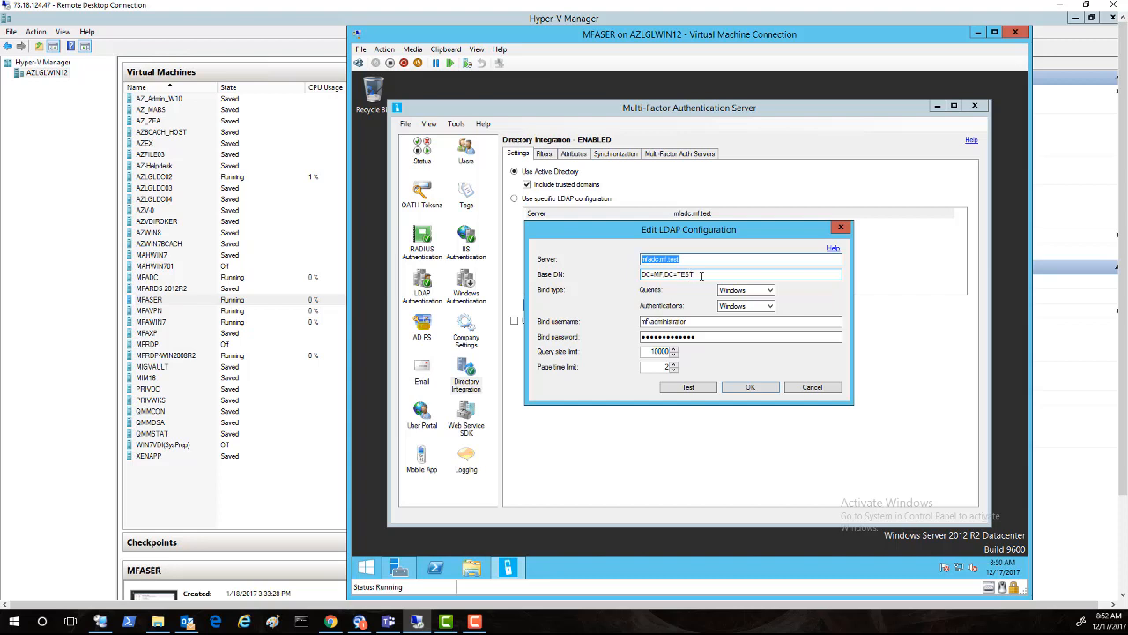
drag(701, 275, 618, 279)
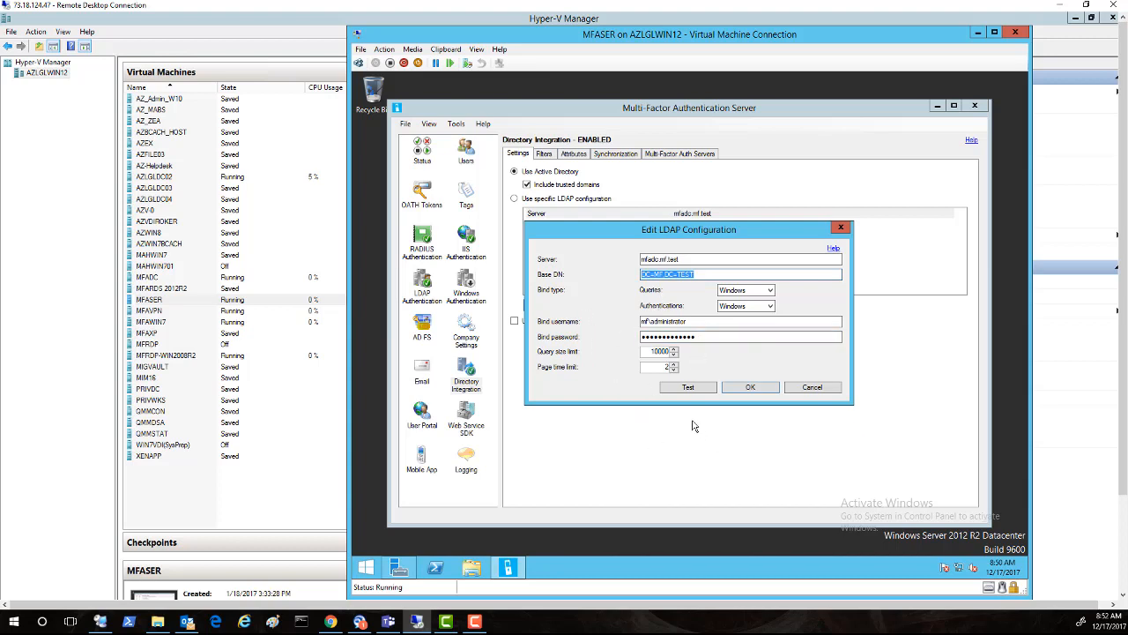
Step: Test the LDAP connection successfully, cancel the dialog, and view the Synchronization settings
click(690, 389)
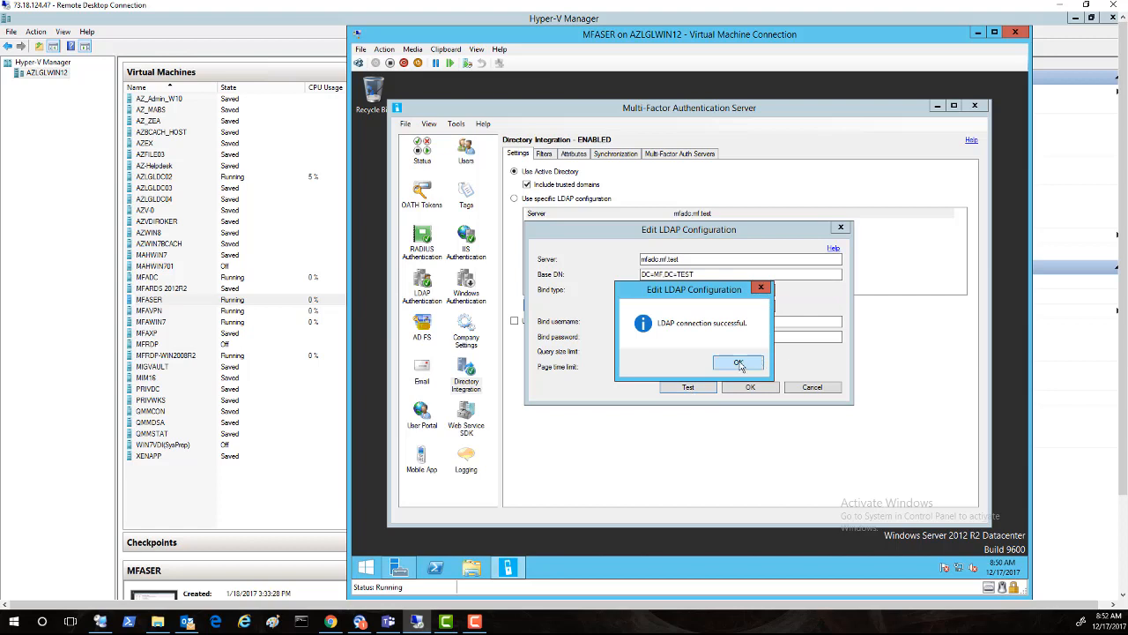
click(739, 364)
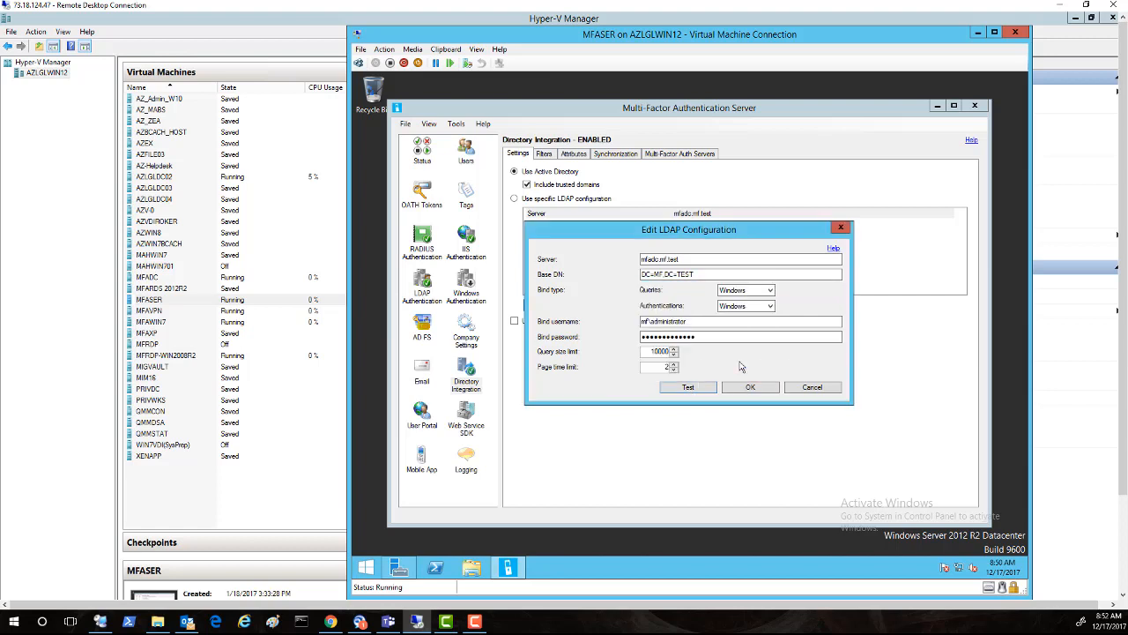
click(814, 390)
click(616, 155)
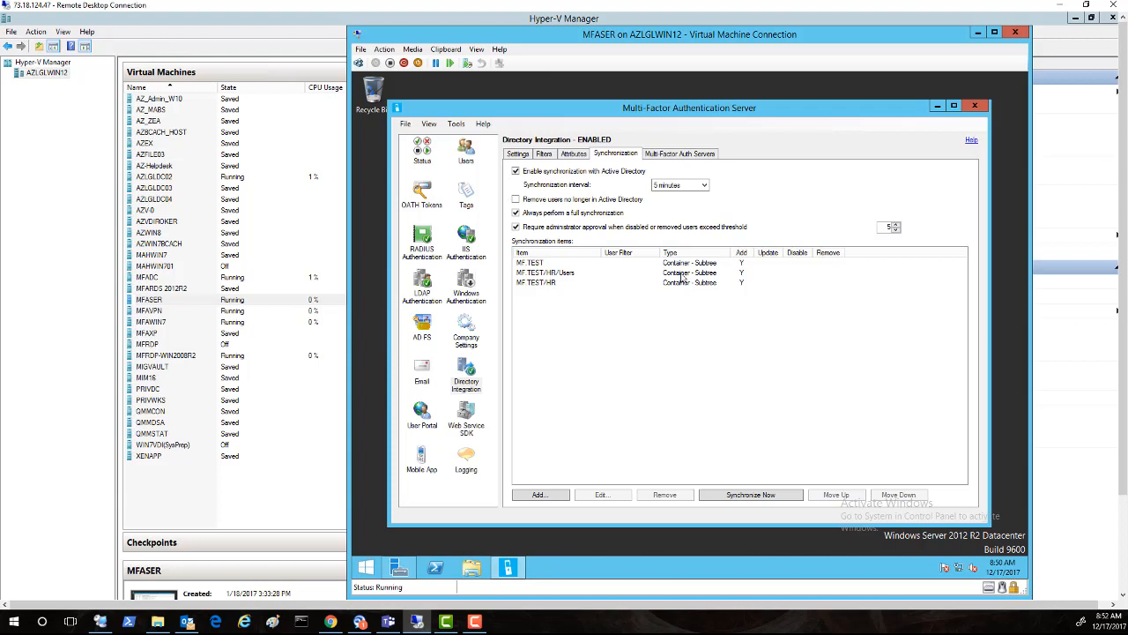
Step: Run a full directory synchronization, then check the last synced user's phone number without saving
click(770, 496)
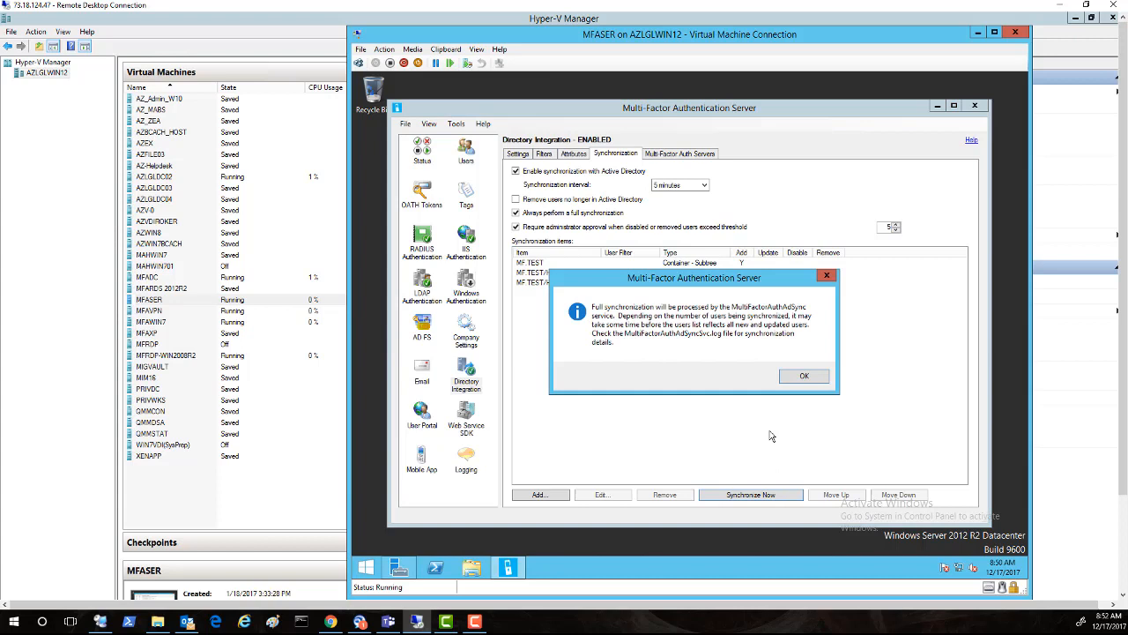
click(792, 378)
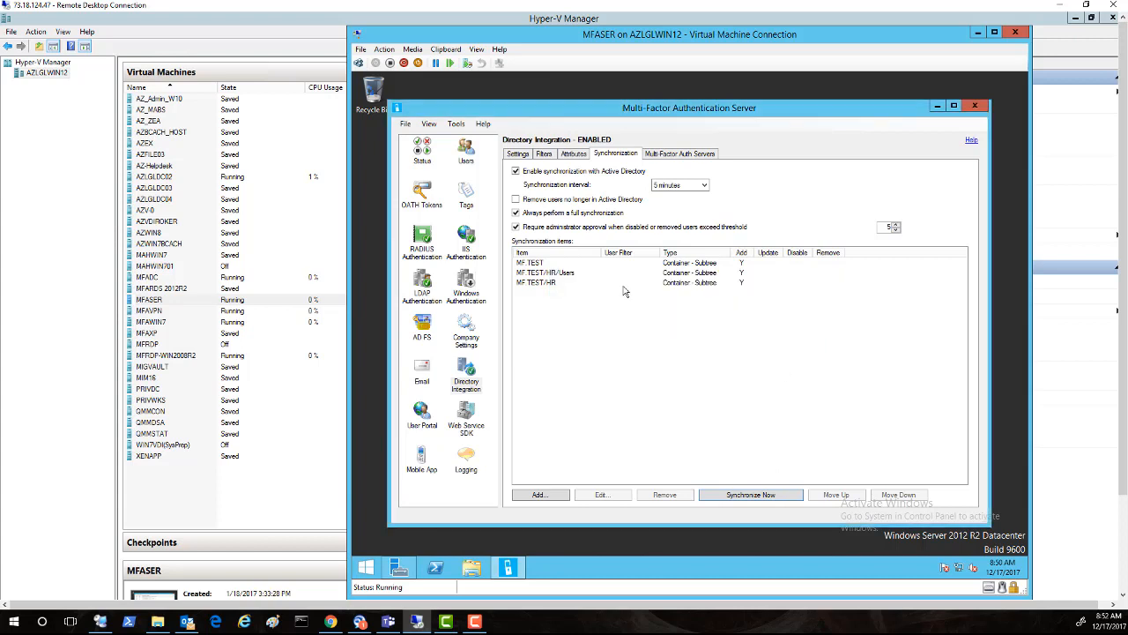
click(466, 152)
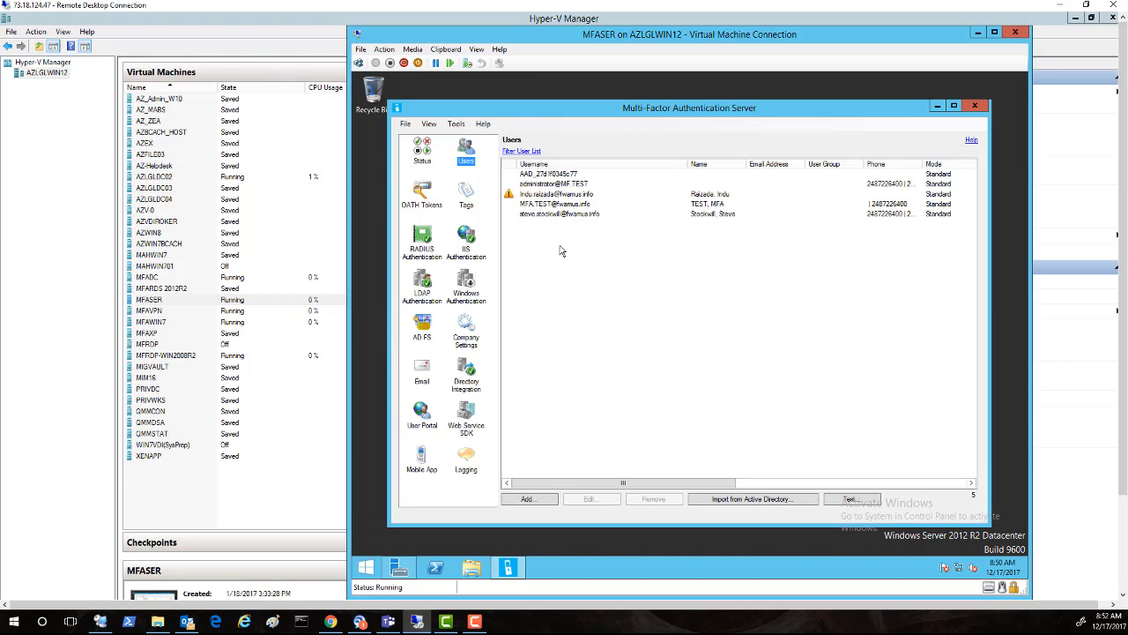
click(548, 215)
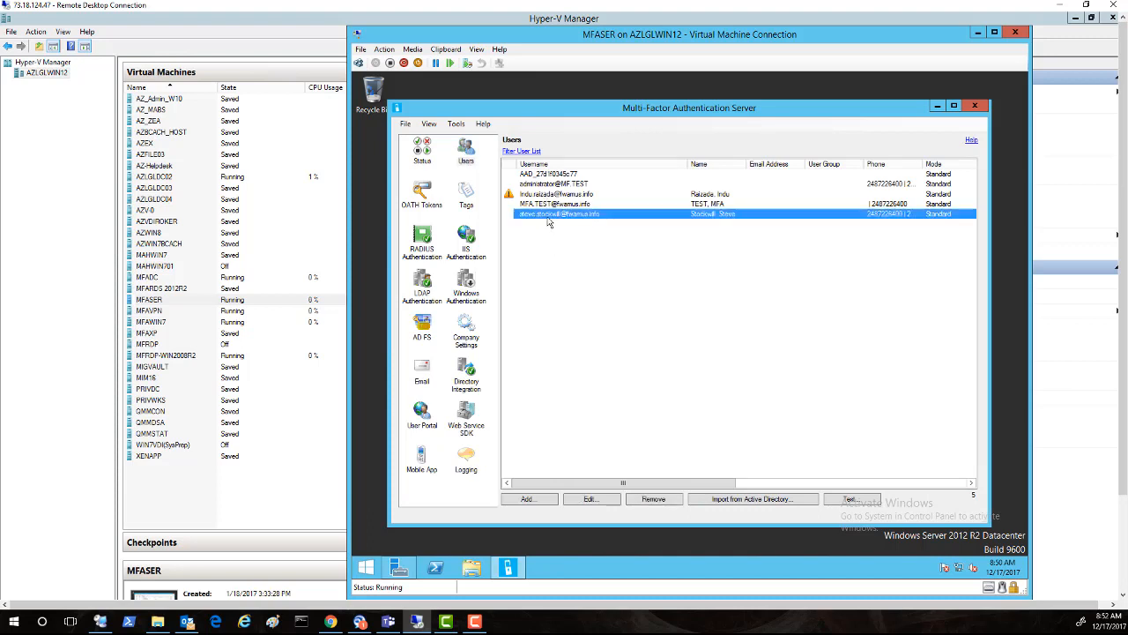
click(604, 499)
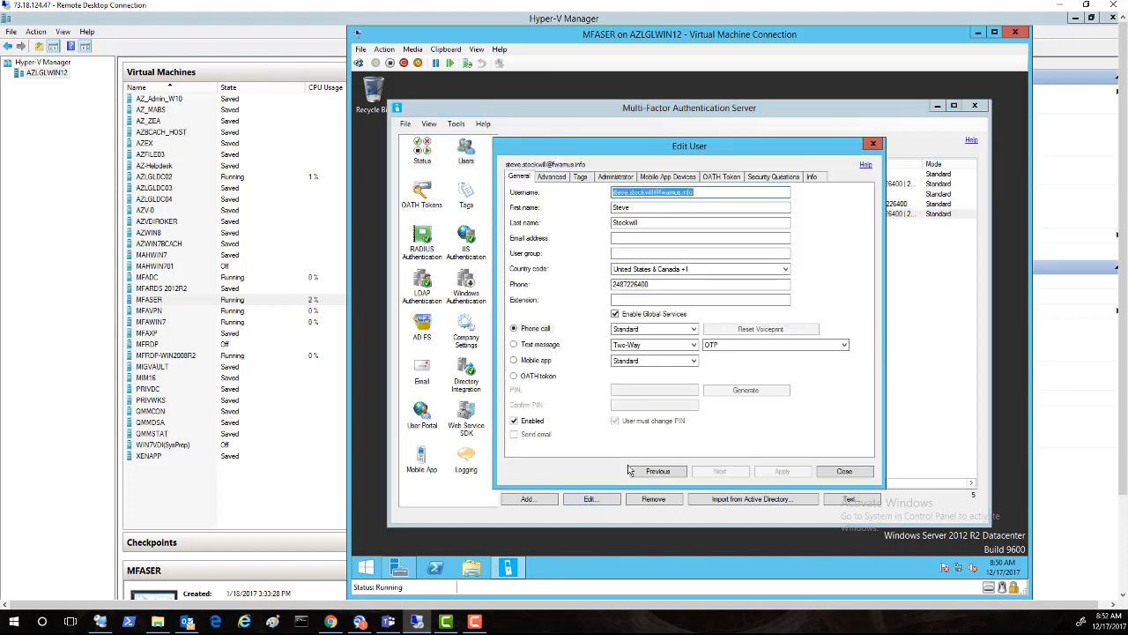
drag(659, 284, 601, 289)
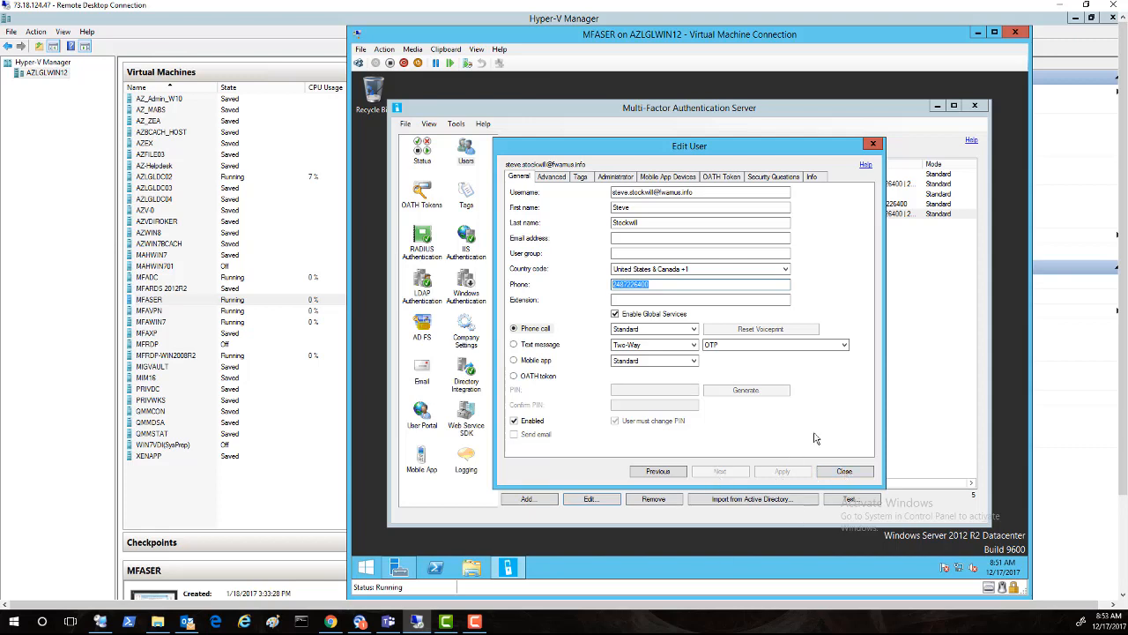
click(873, 145)
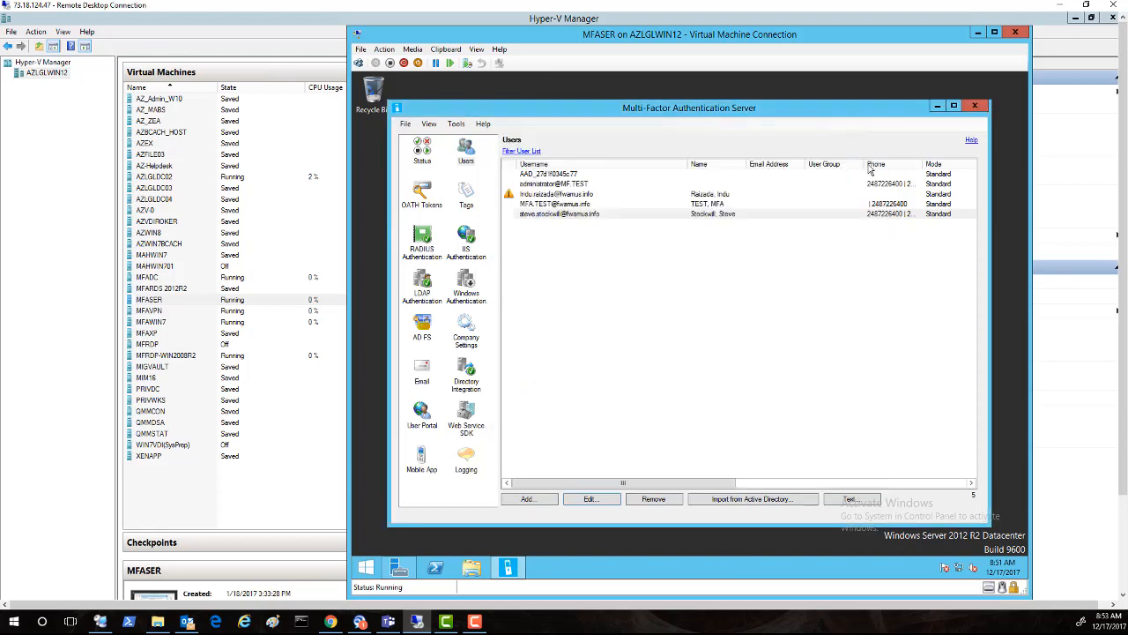
Step: Open RADIUS Authentication and inspect VPN client 192.168.0.21's settings, cancelling without changes
click(427, 249)
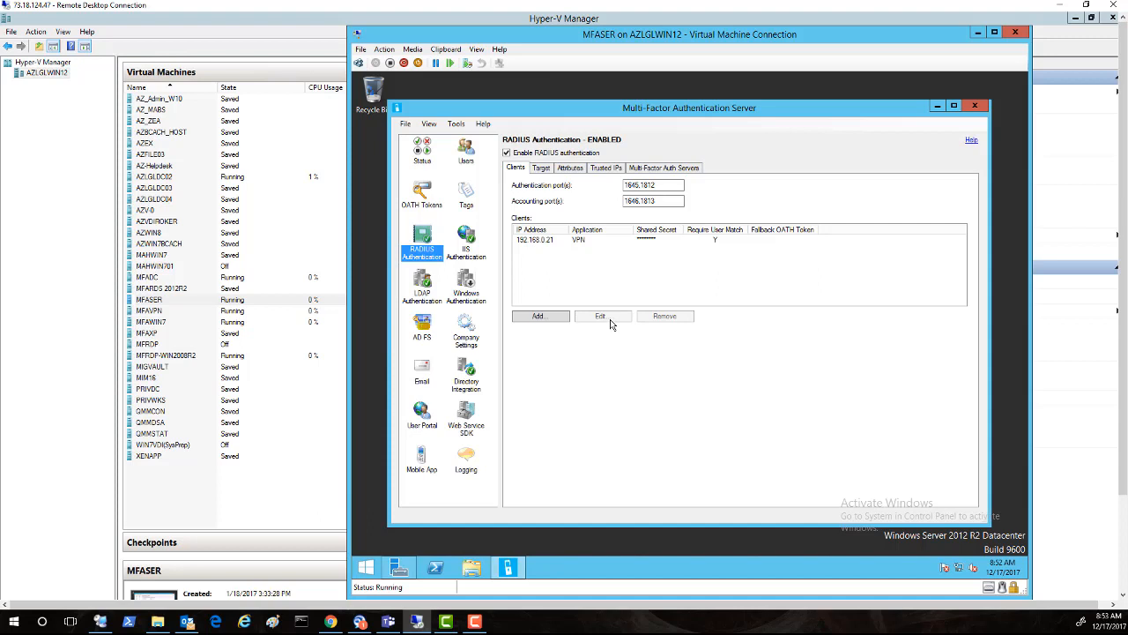
click(539, 242)
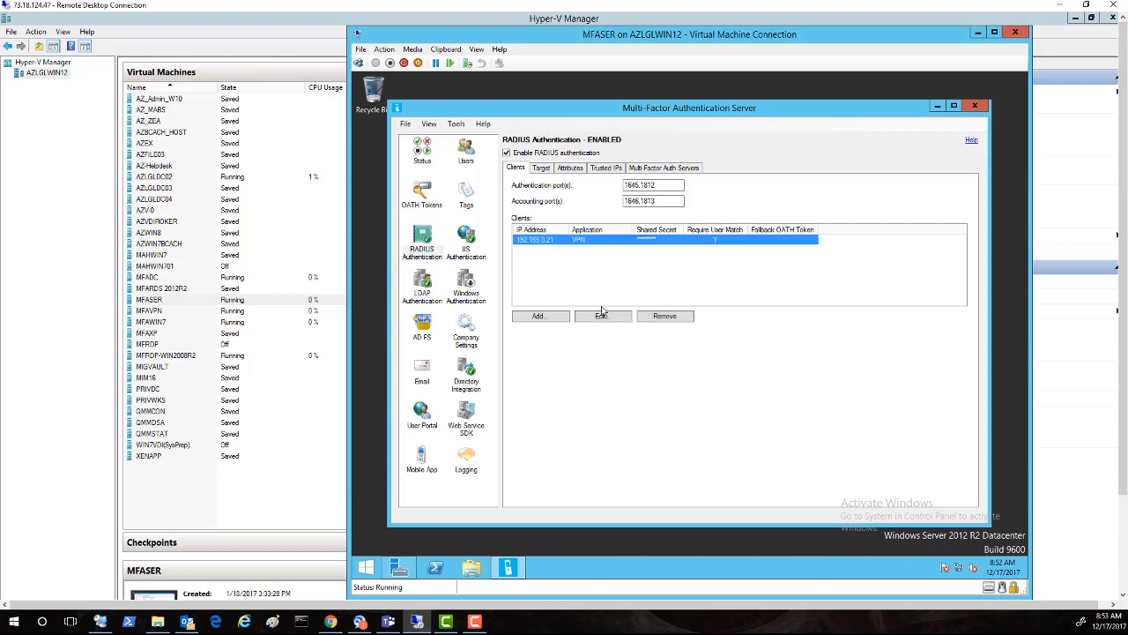
click(601, 316)
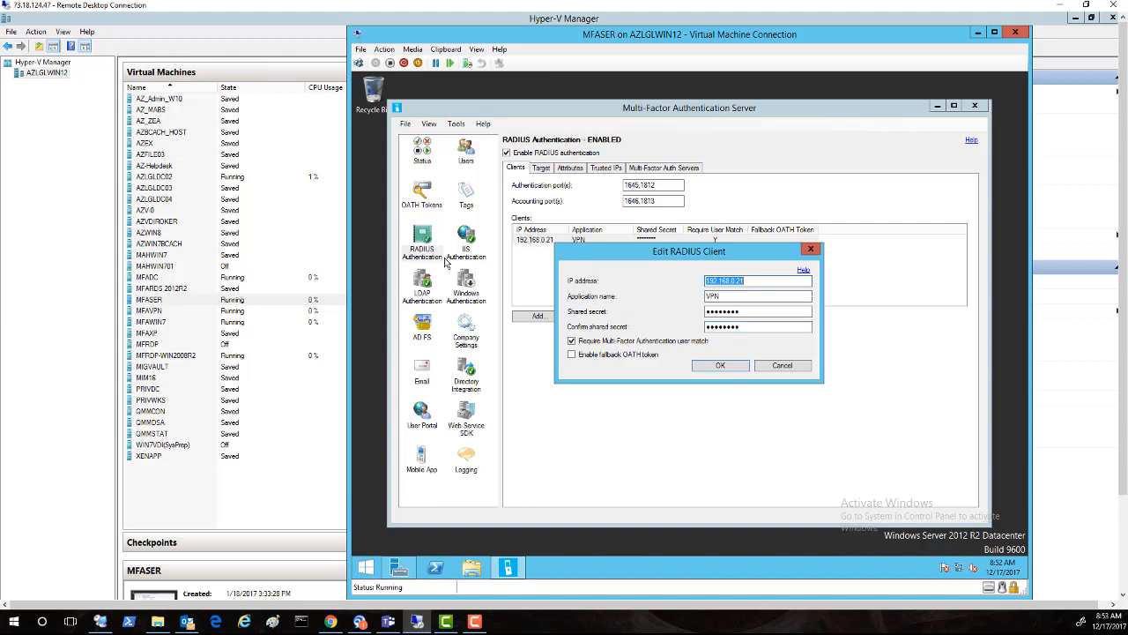
click(786, 371)
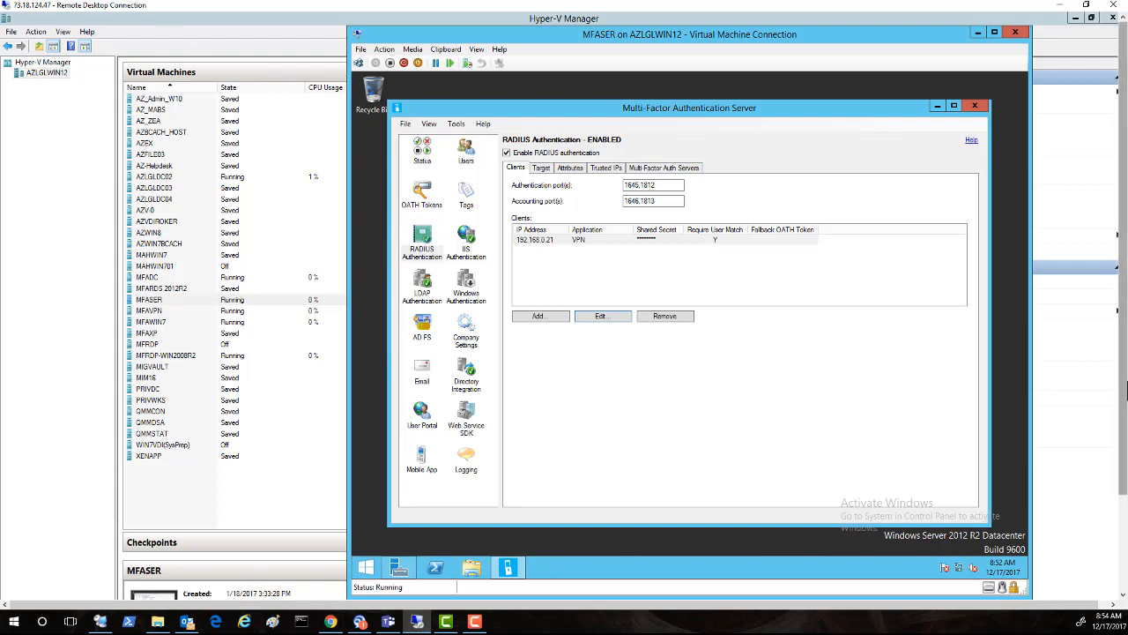
drag(1125, 388, 1126, 527)
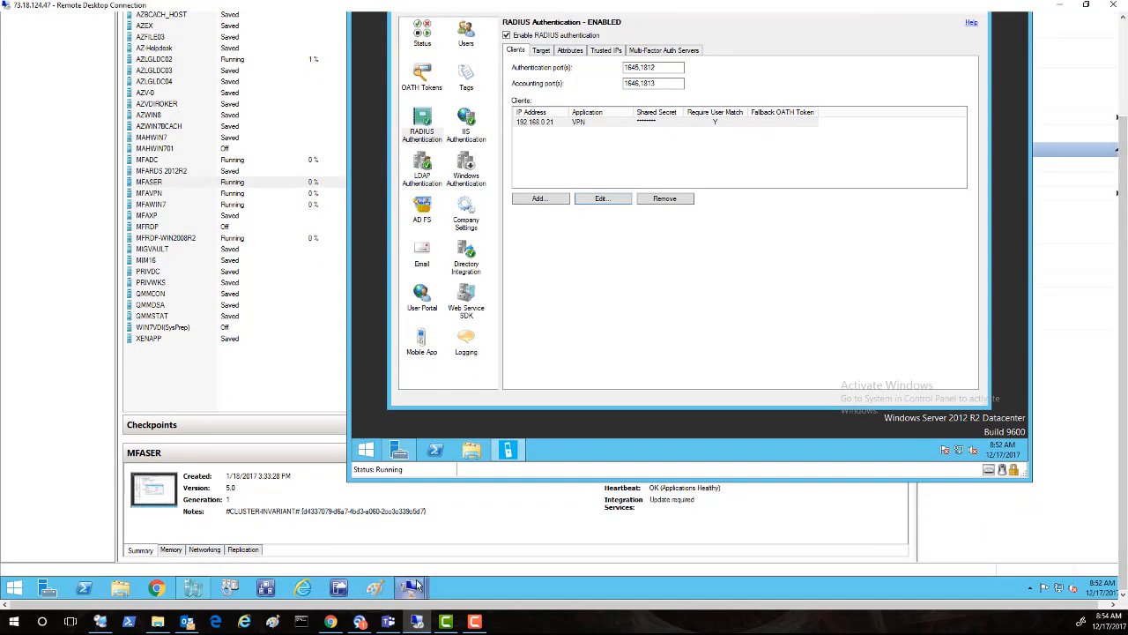
Step: Switch to the MFAVPN virtual machine and sign in with the administrator password
mouse_move(418, 587)
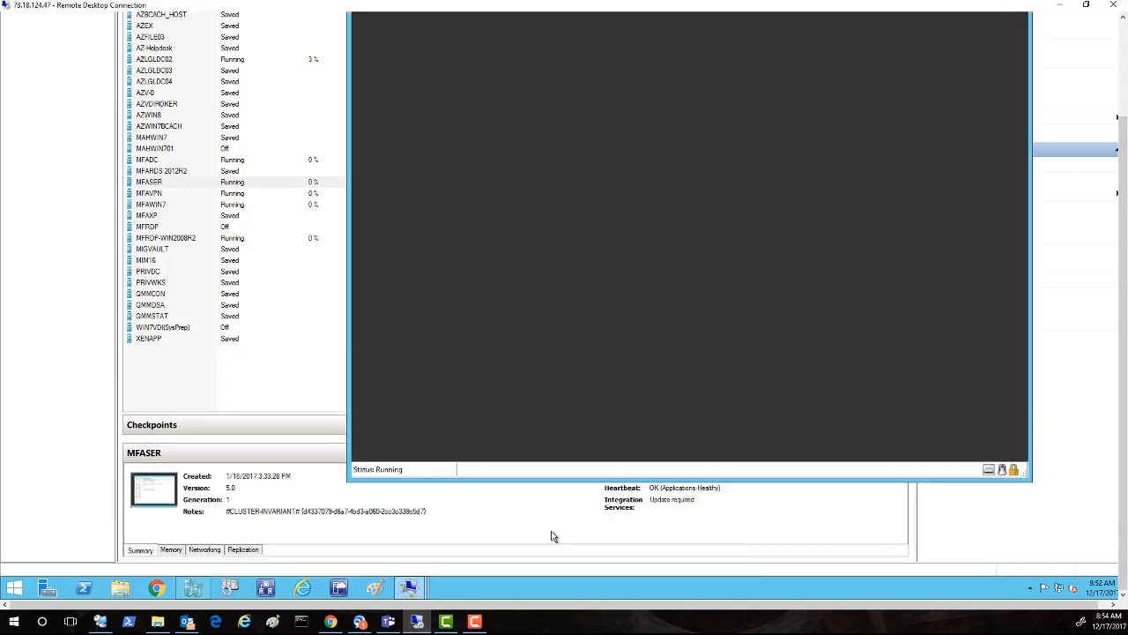
click(556, 534)
drag(1125, 214, 1125, 107)
click(388, 50)
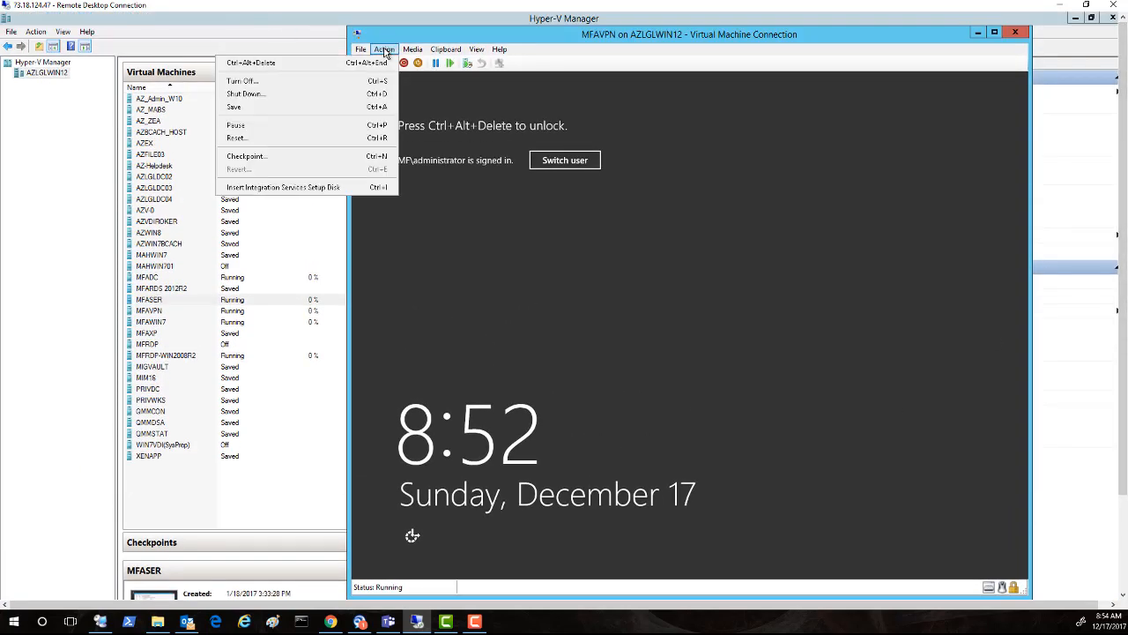
click(368, 64)
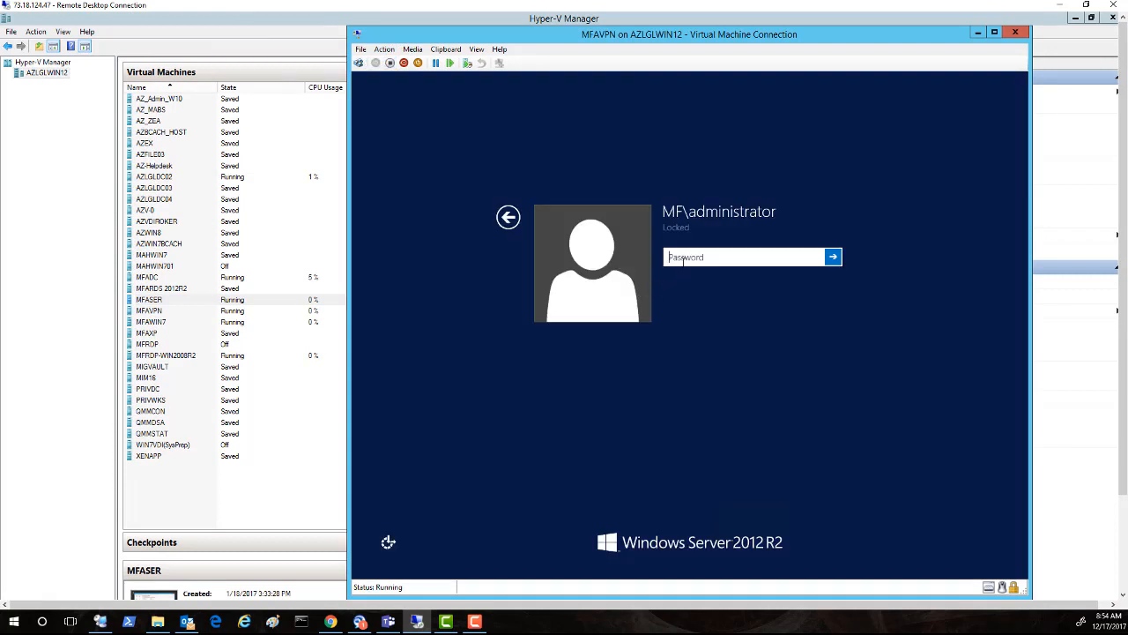
text(Passw0rd)
key(Return)
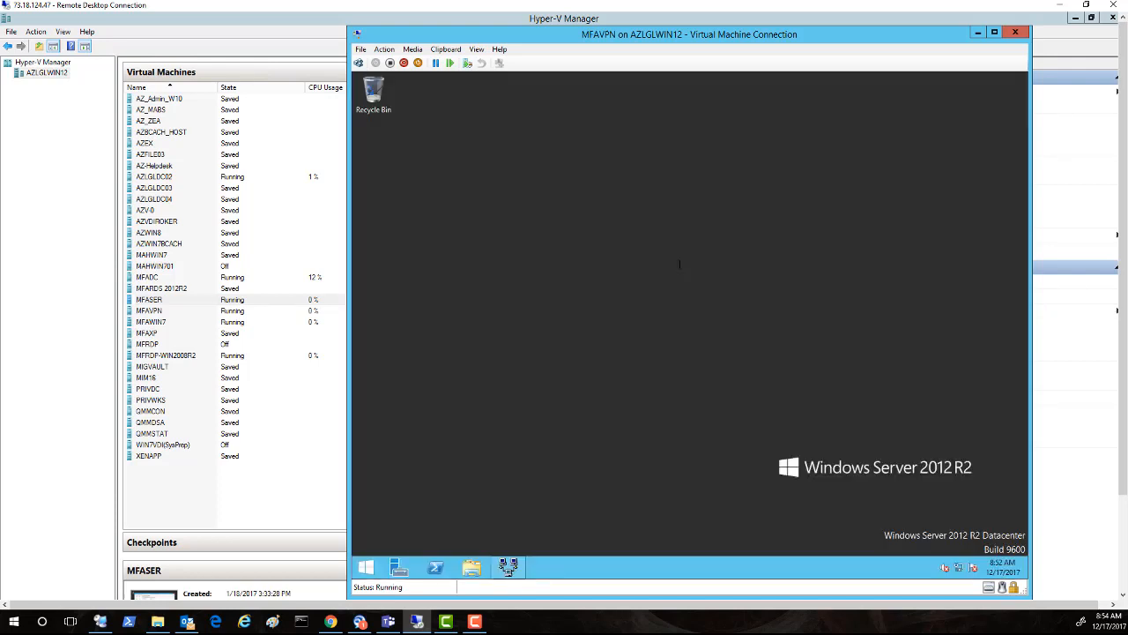
Step: Confirm MFAVPN's Routing and Remote Access Security settings use RADIUS authentication, then minimize the console
click(509, 568)
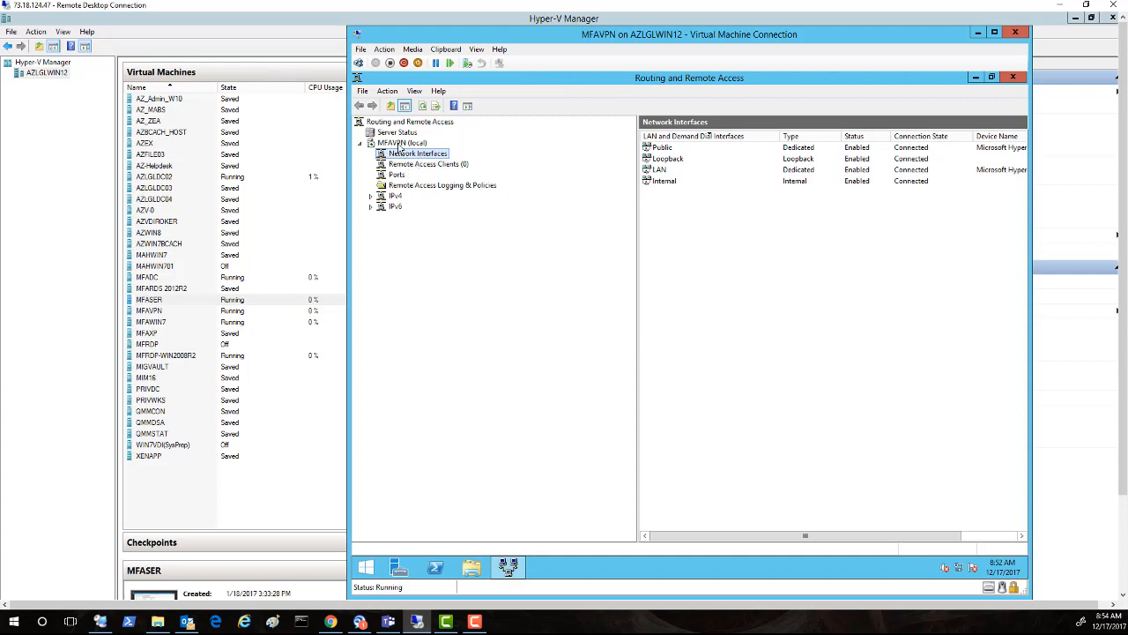
right_click(399, 143)
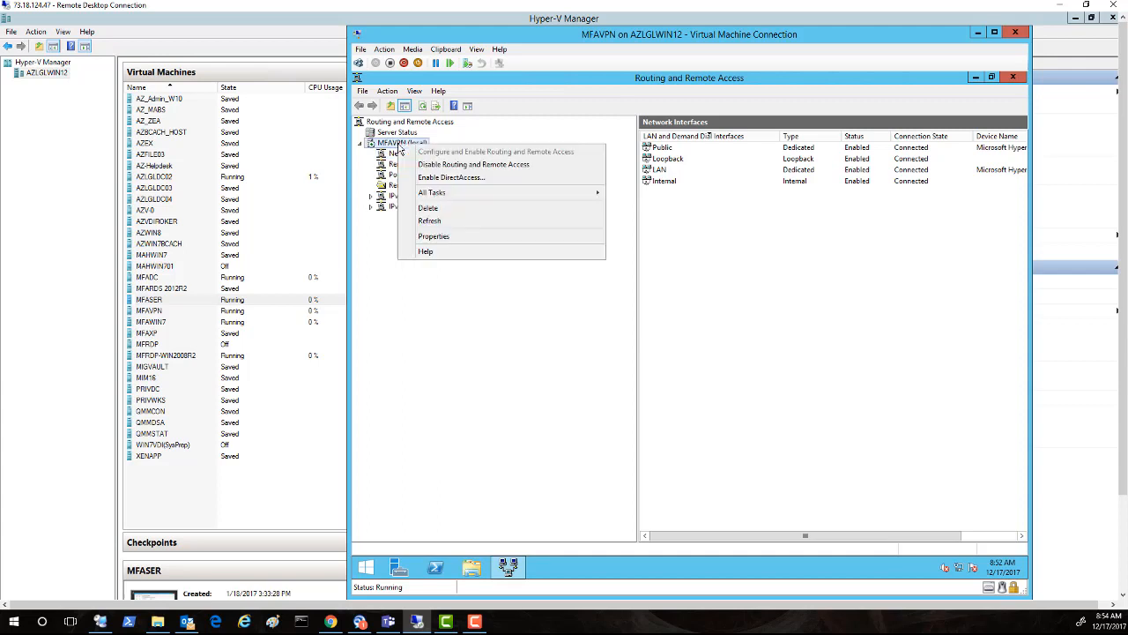
click(432, 235)
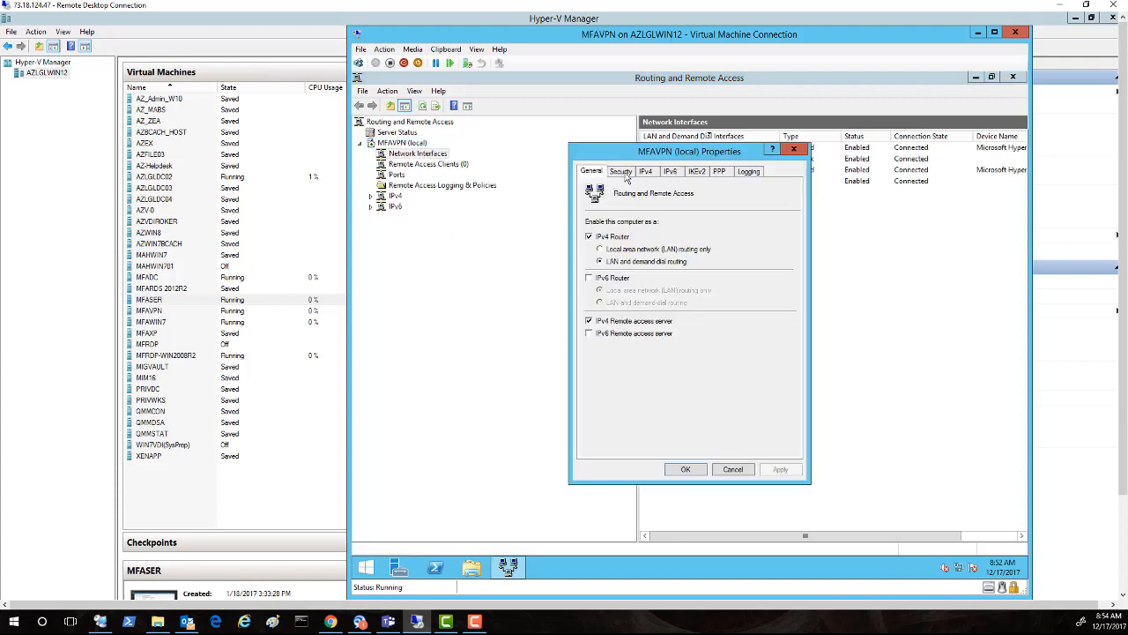
click(624, 173)
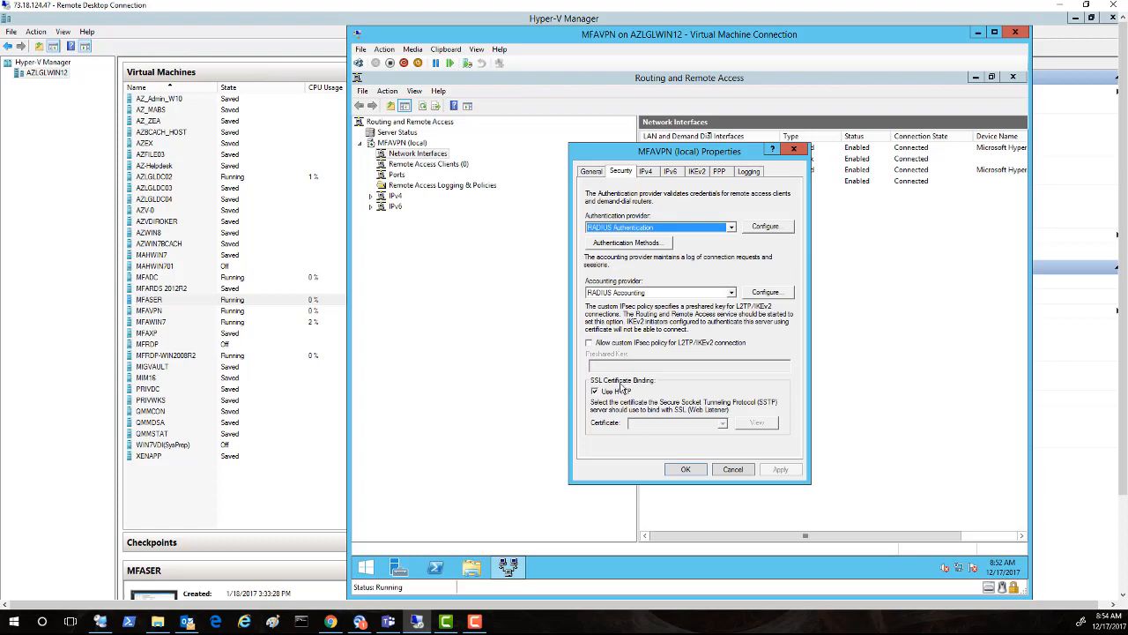
click(732, 469)
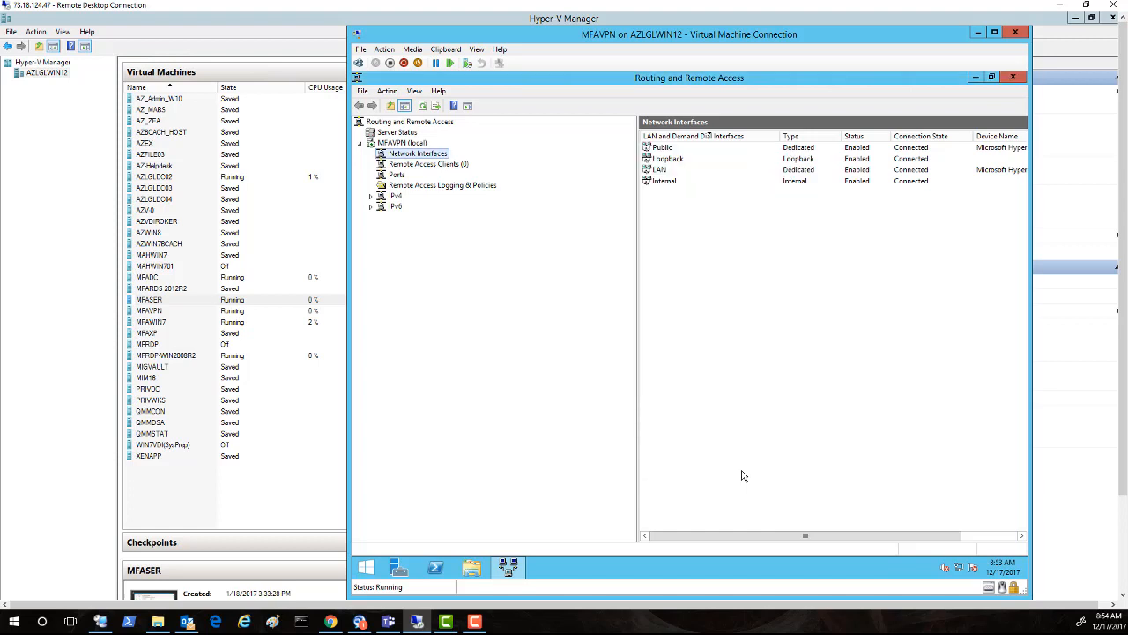
click(975, 78)
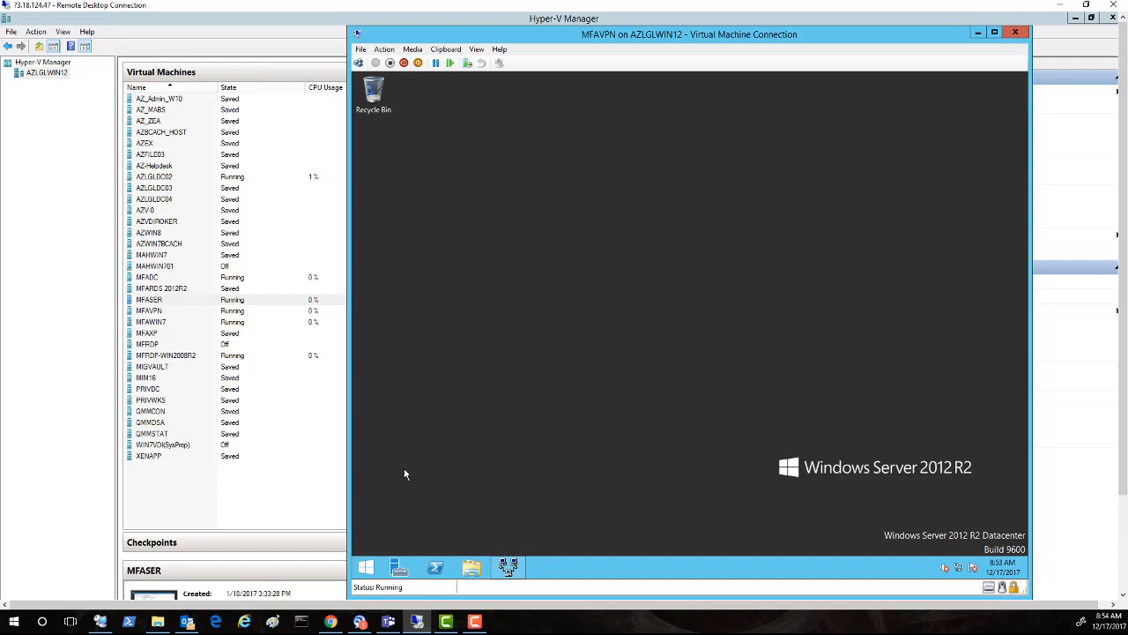
Step: Run ipconfig in Command Prompt showing RAS 10.10.10.60, LAN 192.168.0.21 and Public 10.10.10.51
right_click(366, 566)
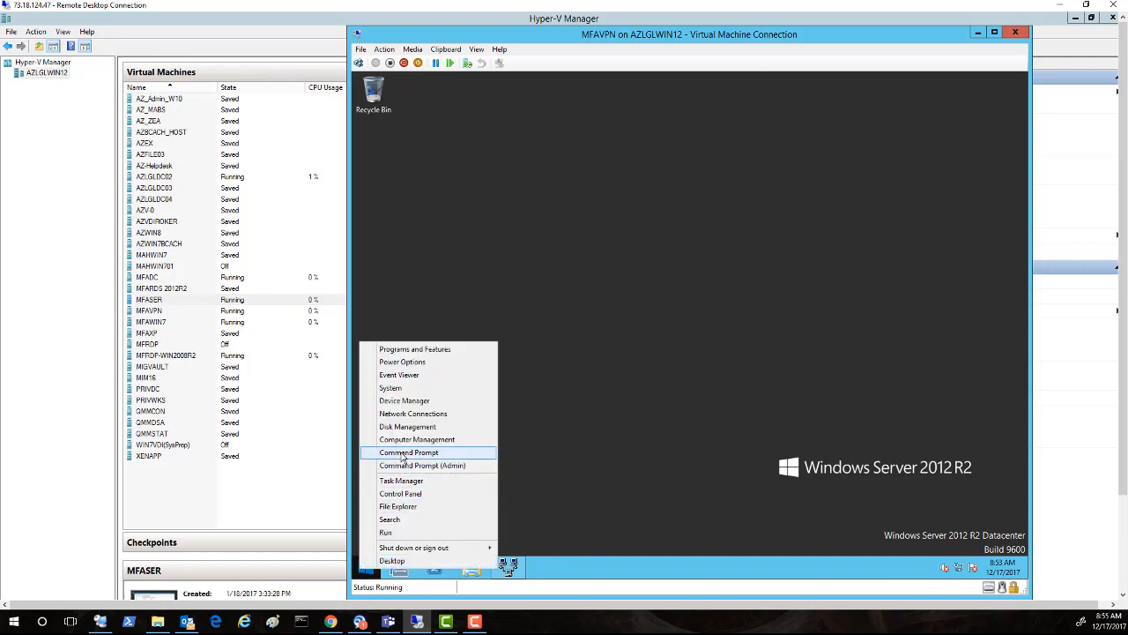
click(480, 451)
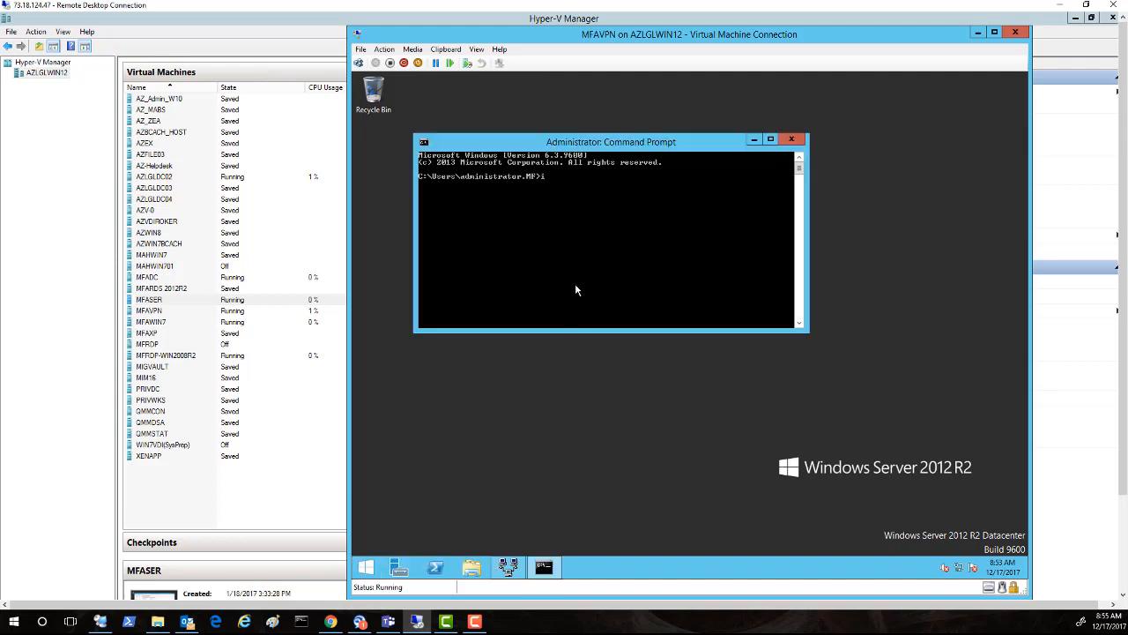
text(ipconfig)
key(Return)
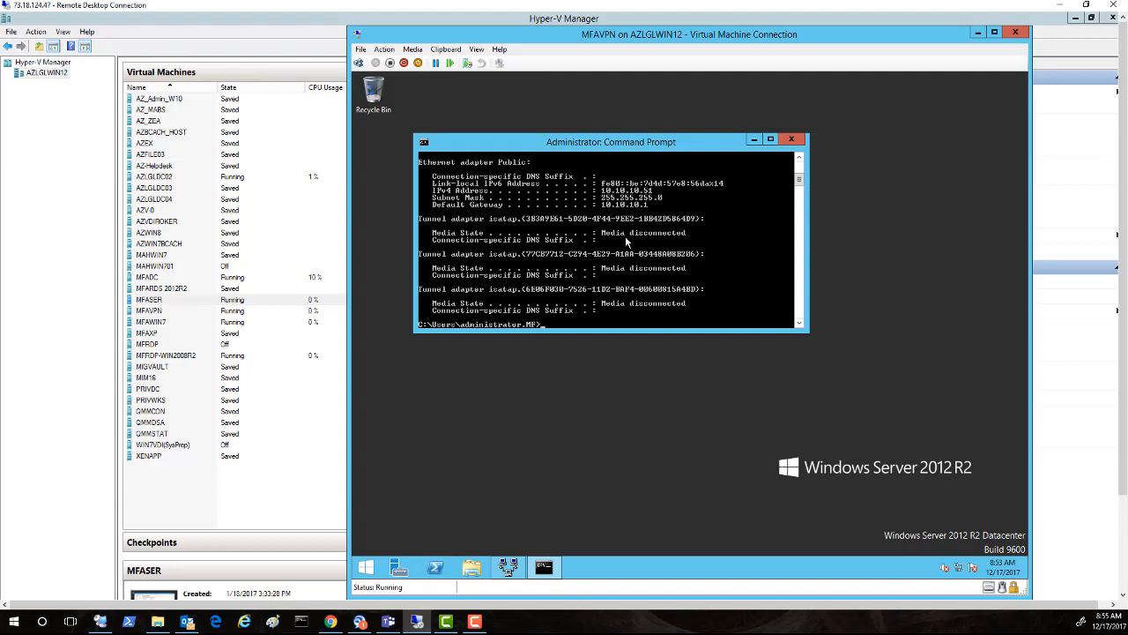
scroll(638, 253, up, 4)
scroll(641, 253, up, 2)
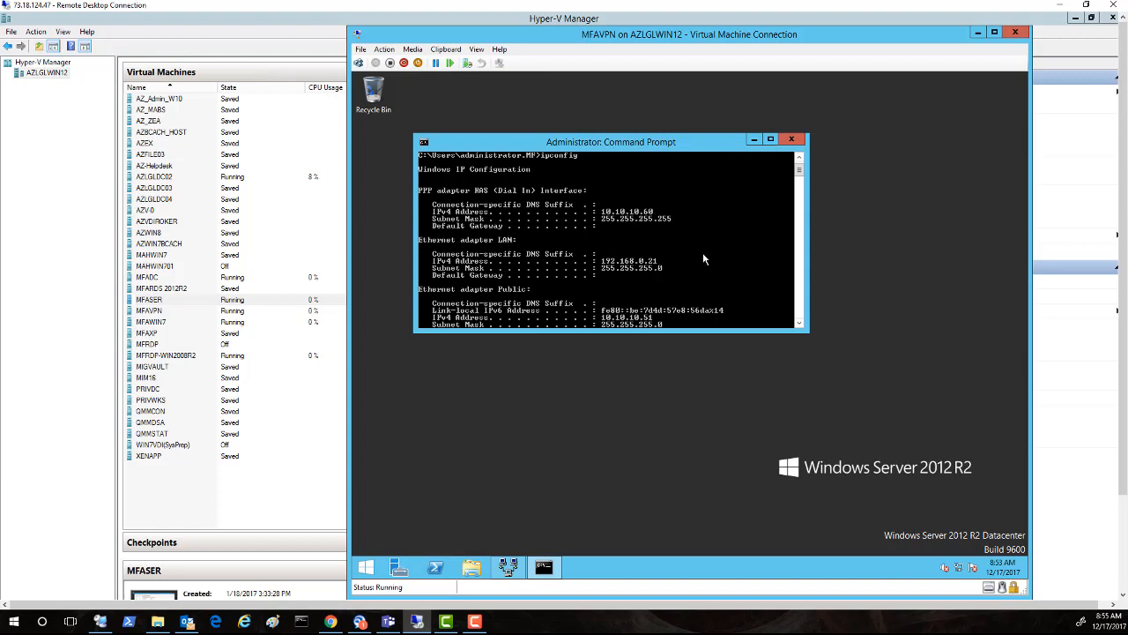
scroll(705, 245, down, 1)
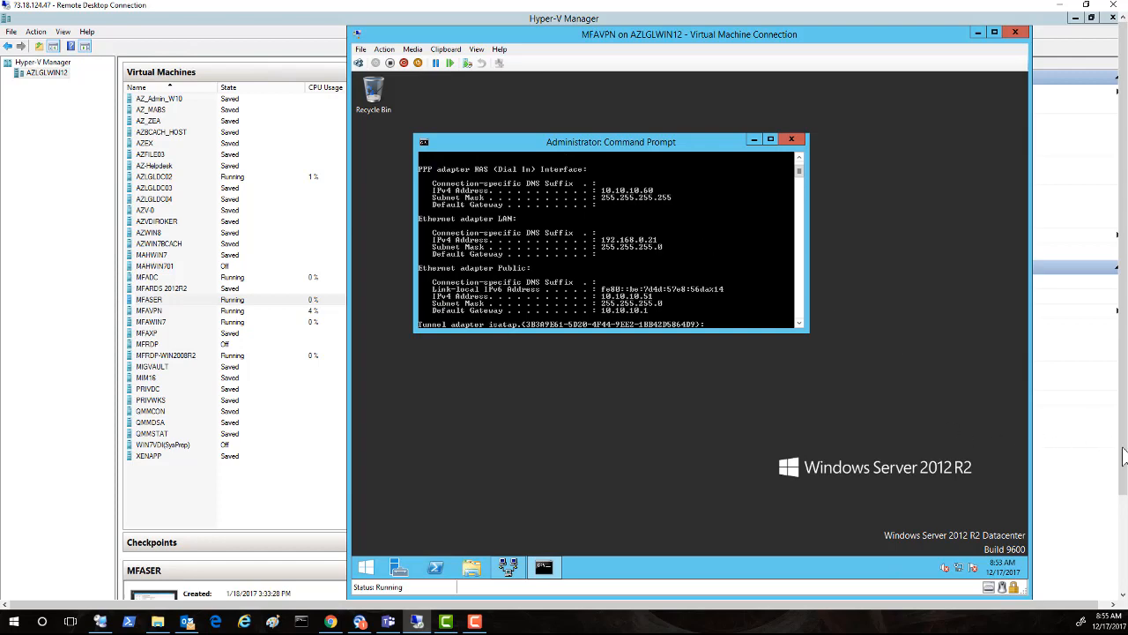
drag(1125, 454, 1125, 565)
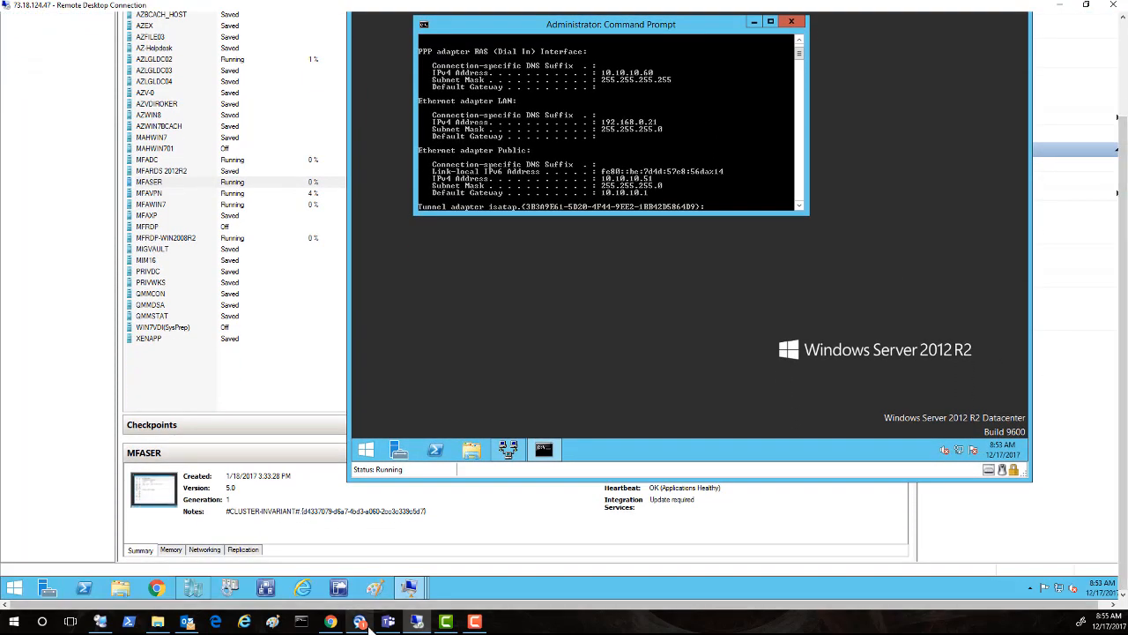
Step: On MFAWIN7, connect to the workplace through the existing VPN Connection with saved credentials
mouse_move(421, 594)
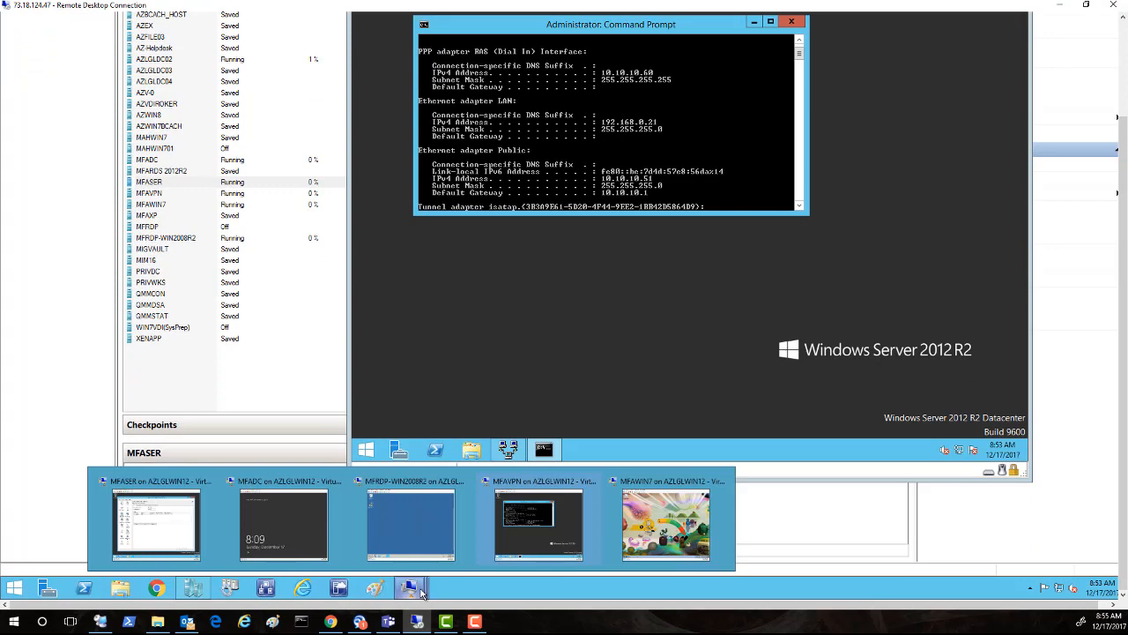
click(656, 548)
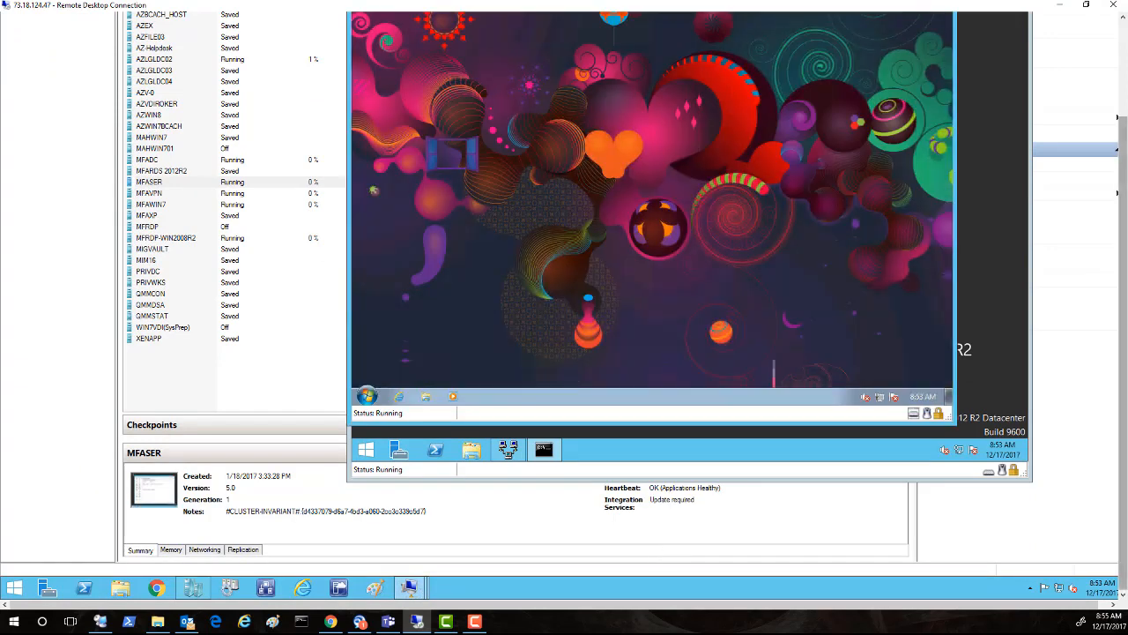
drag(1124, 388, 1090, 247)
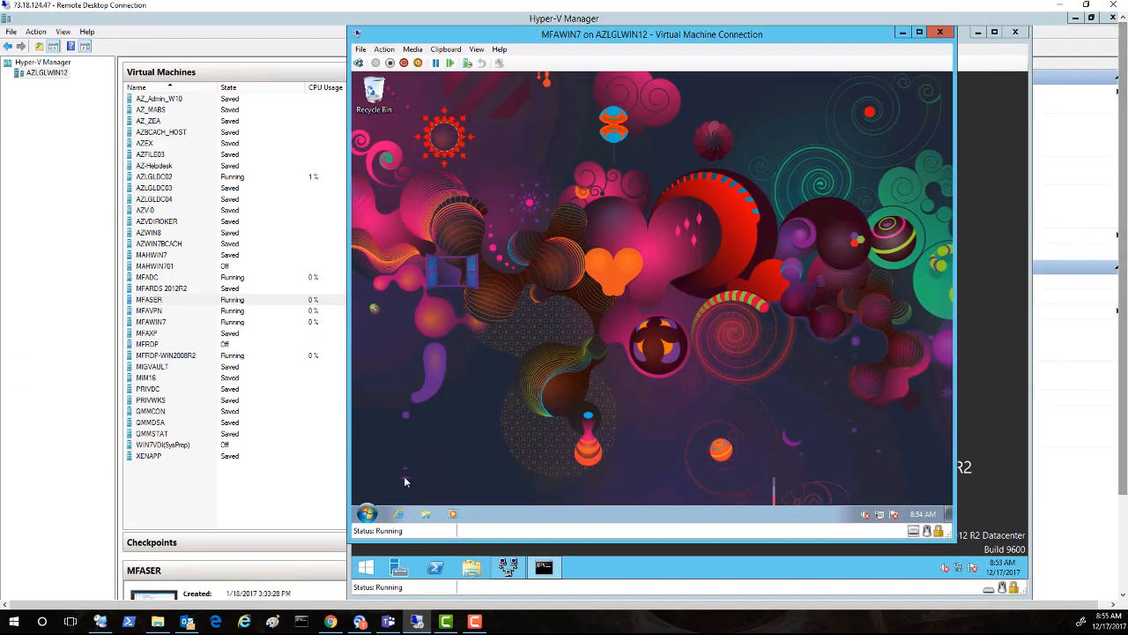
right_click(884, 519)
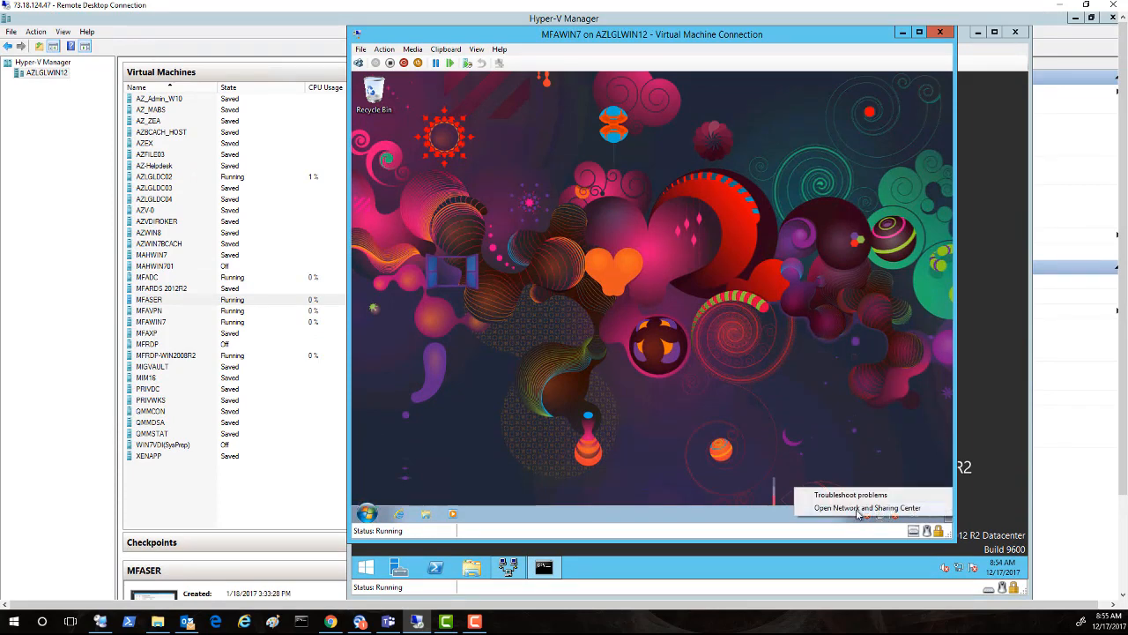
click(857, 508)
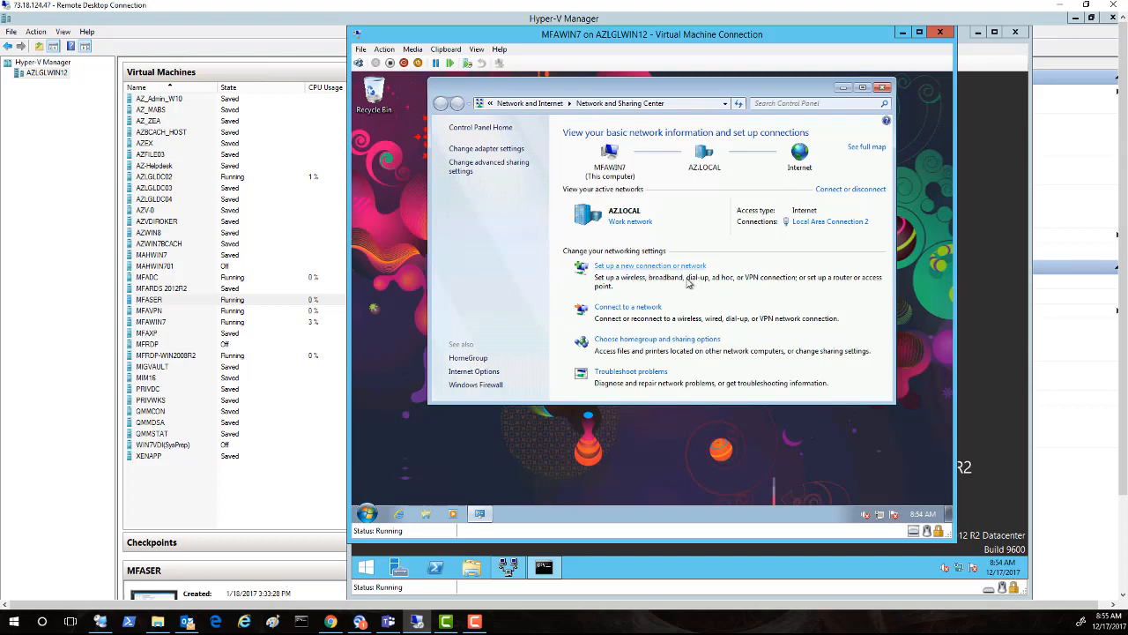
click(640, 267)
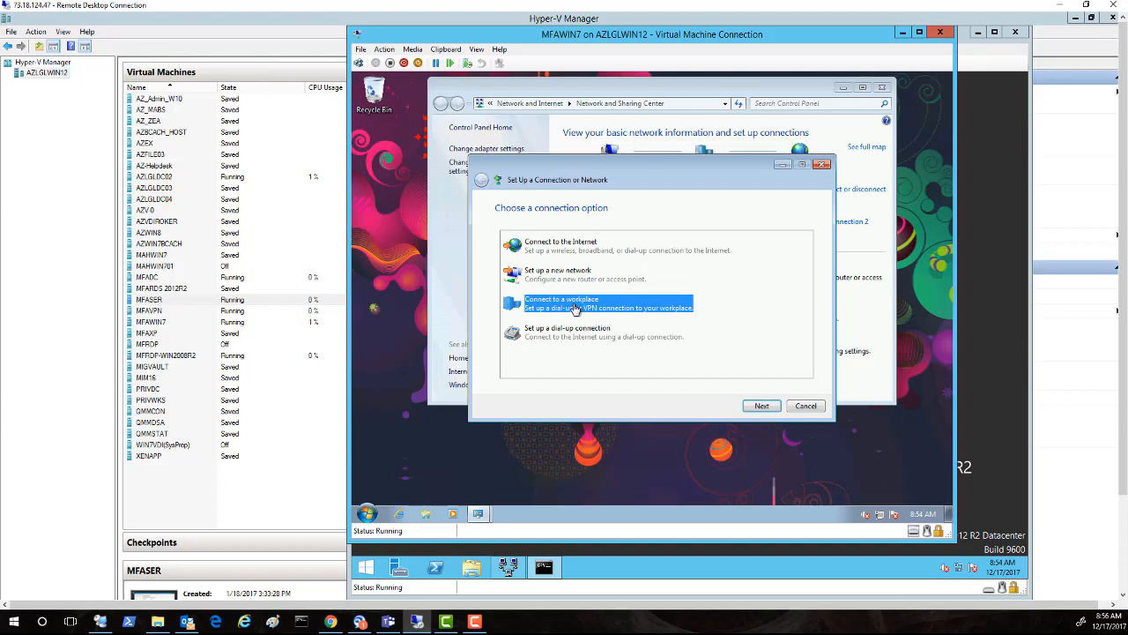
click(761, 407)
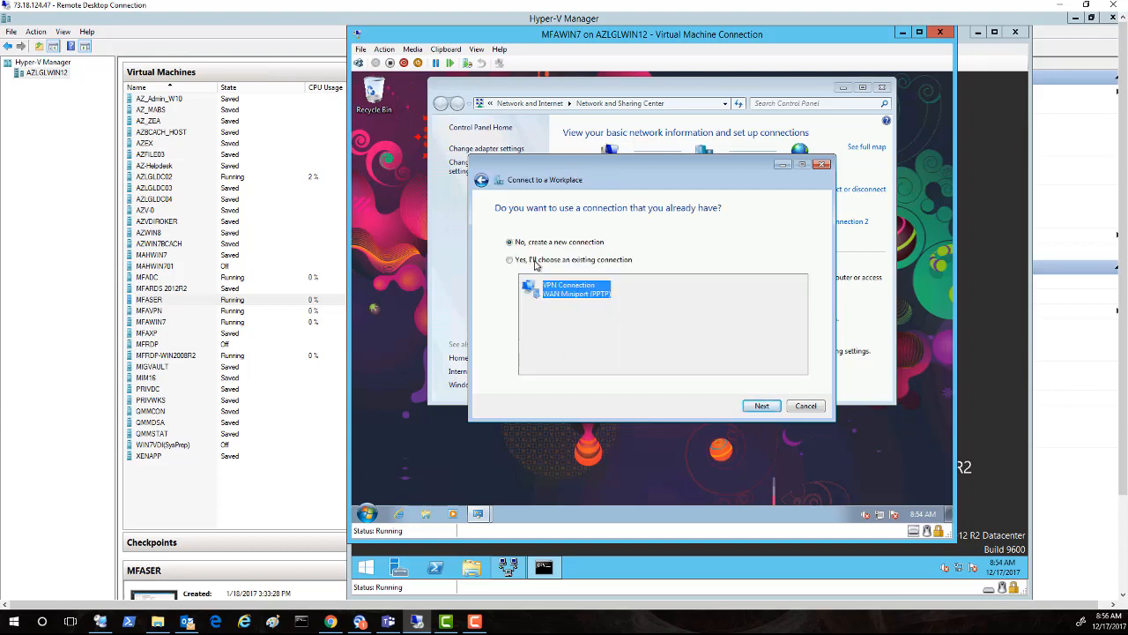
click(524, 260)
click(574, 296)
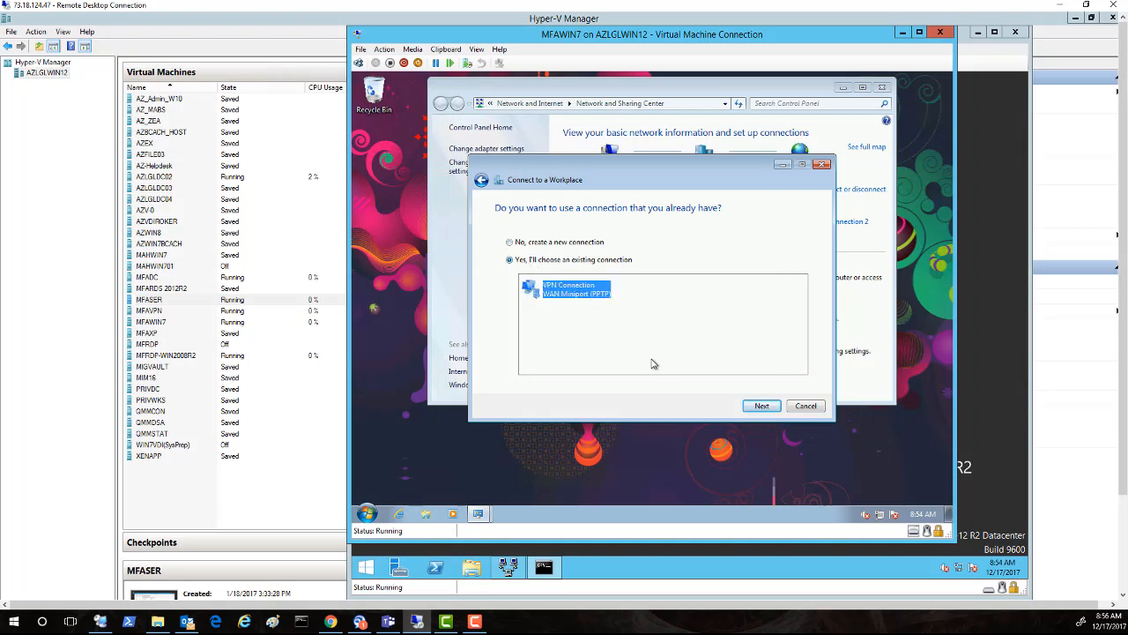
click(762, 406)
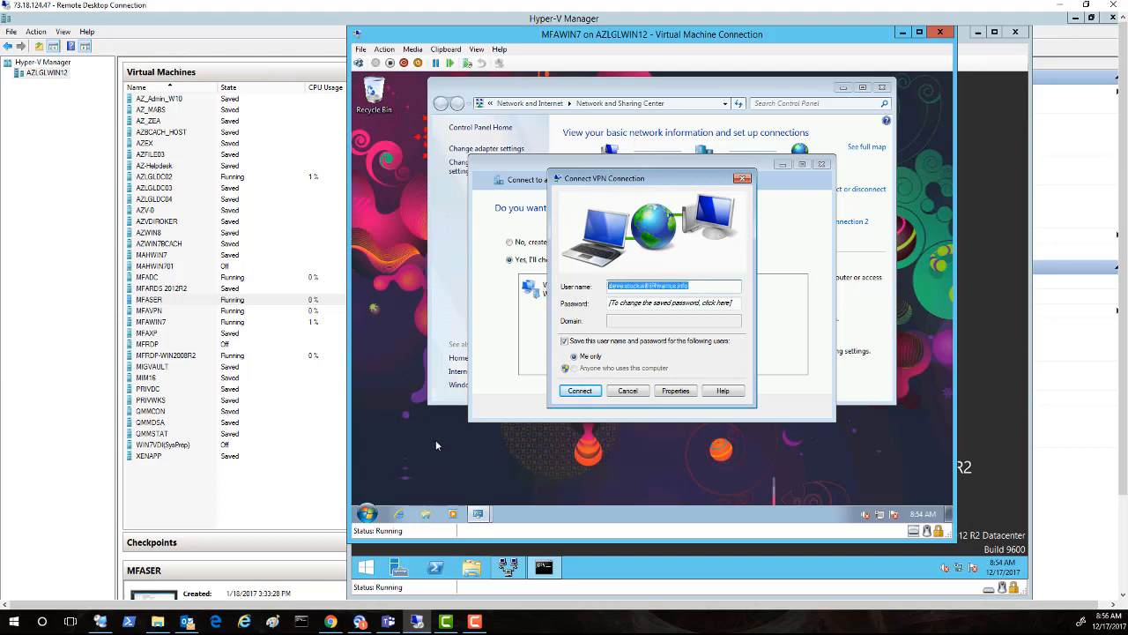
click(577, 391)
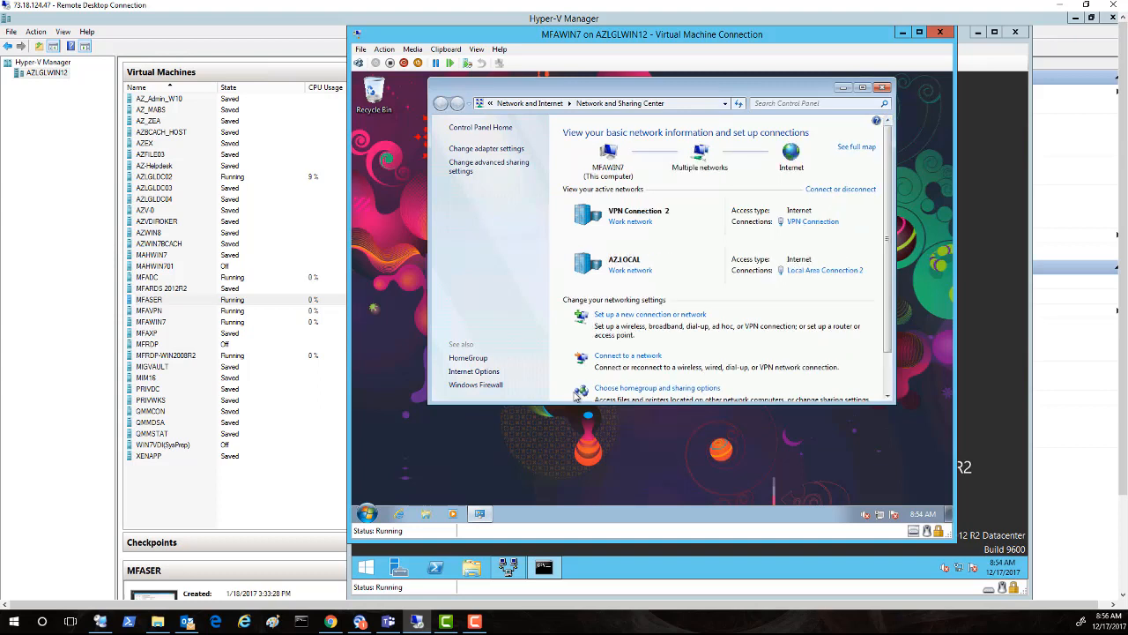
Step: Check the MFAWIN7 computer's system properties, confirming the WK workgroup
click(368, 514)
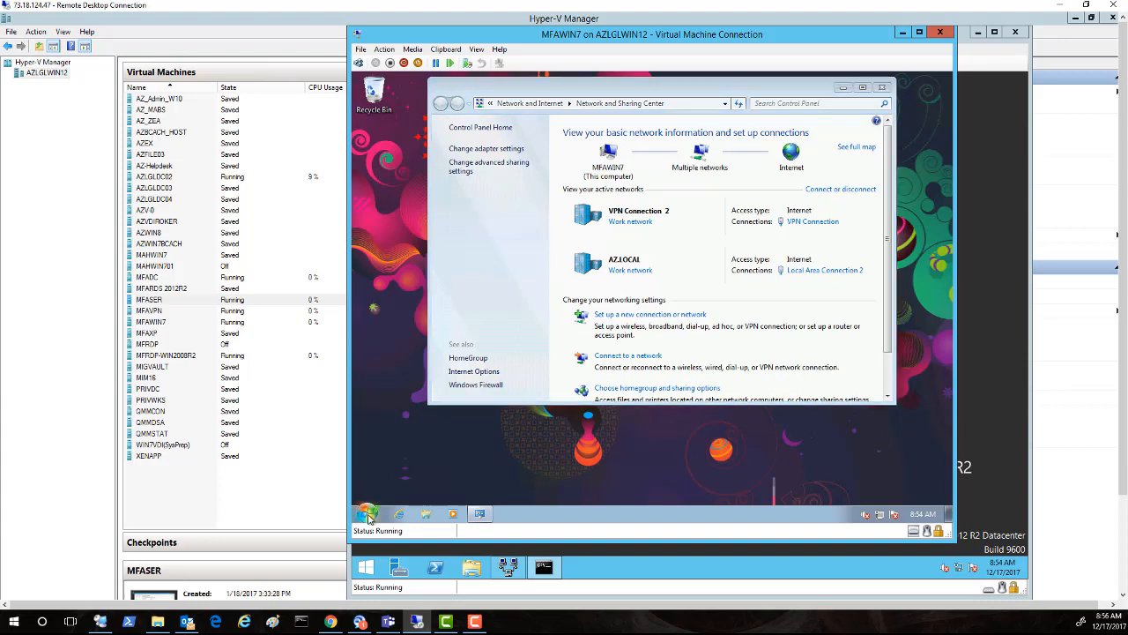
right_click(367, 515)
right_click(365, 517)
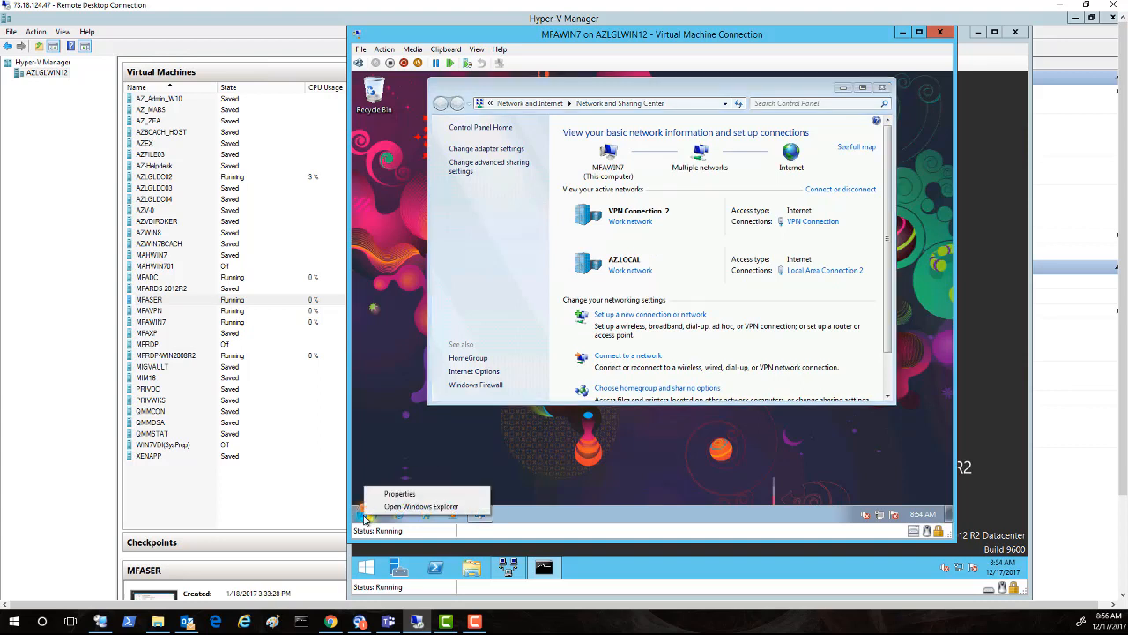
click(365, 516)
right_click(527, 362)
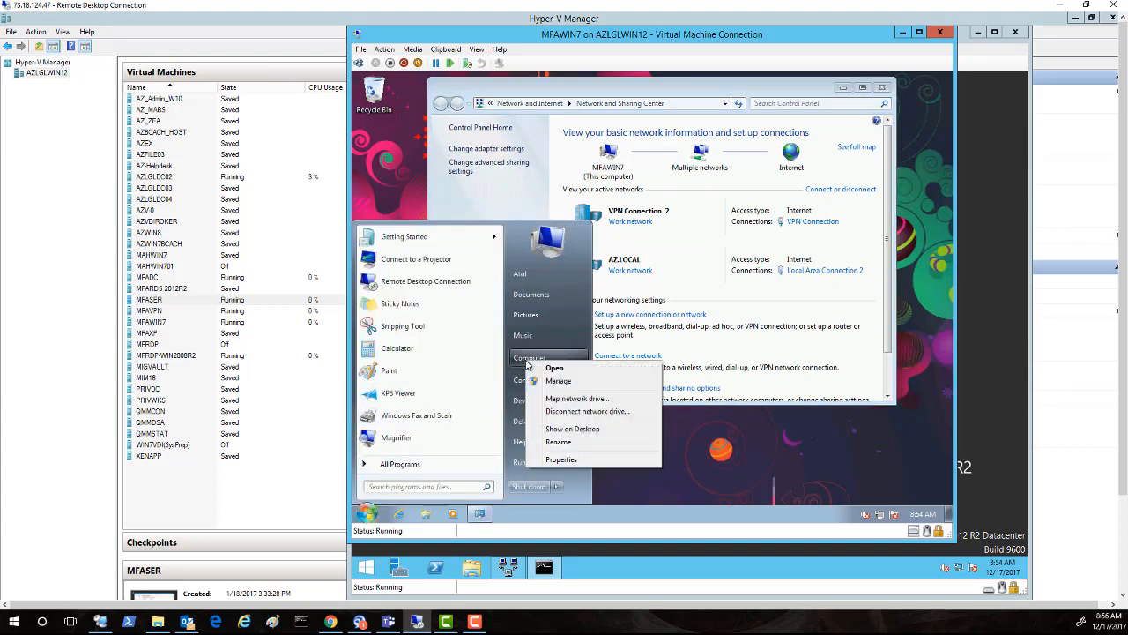
click(560, 460)
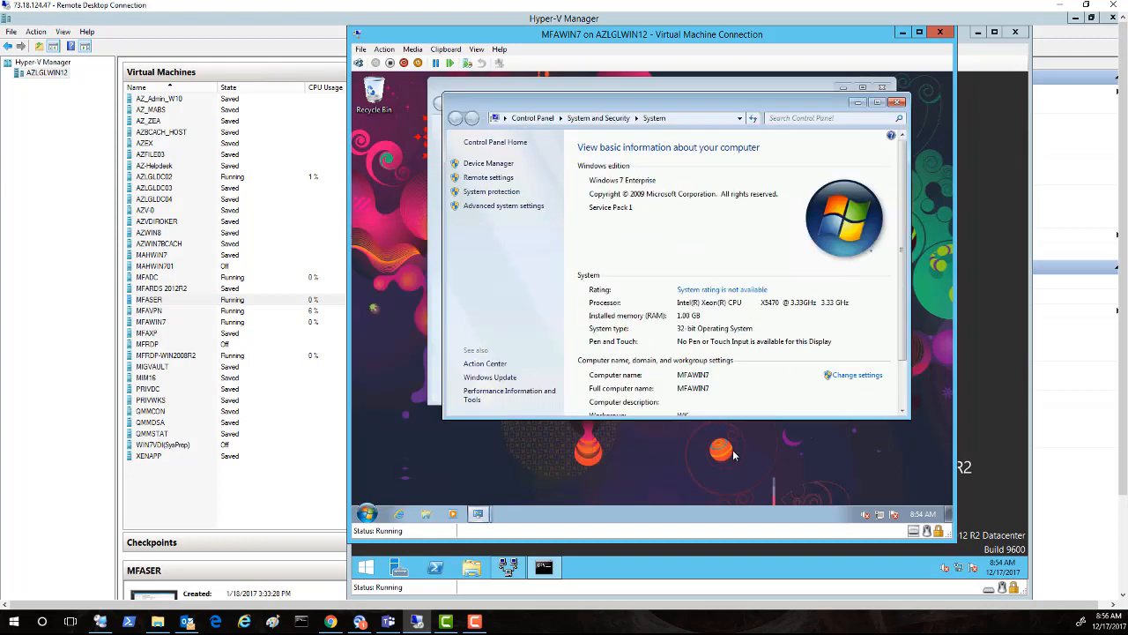
scroll(740, 388, down, 1)
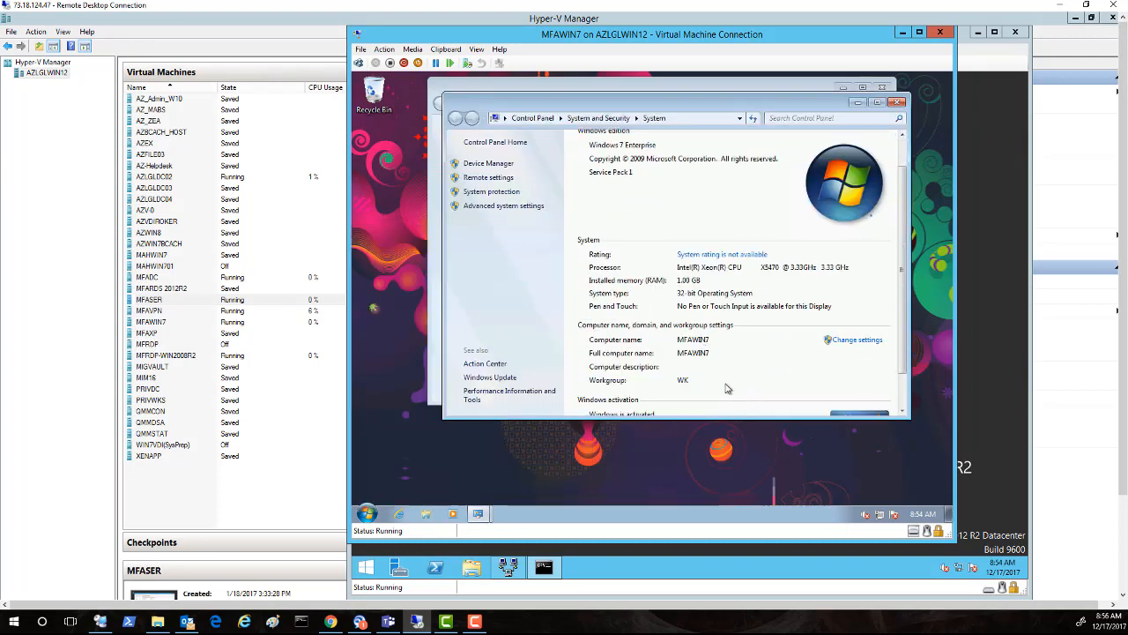
click(898, 105)
Step: Open the domain controller's C$ share from the Run prompt on MFAWIN7
right_click(360, 518)
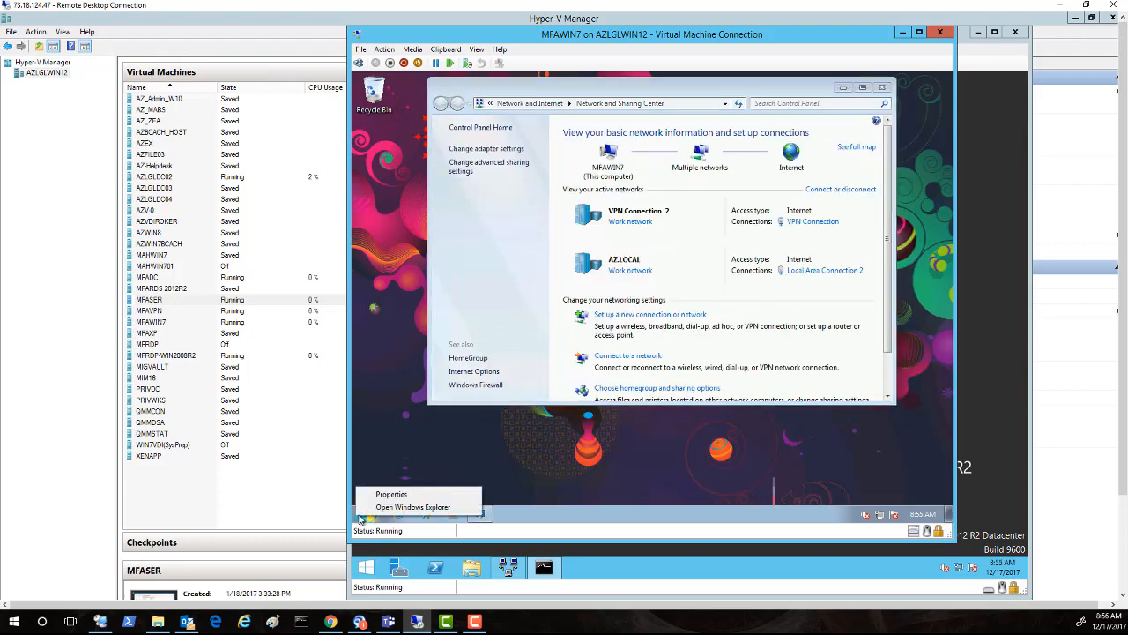
click(365, 519)
click(520, 472)
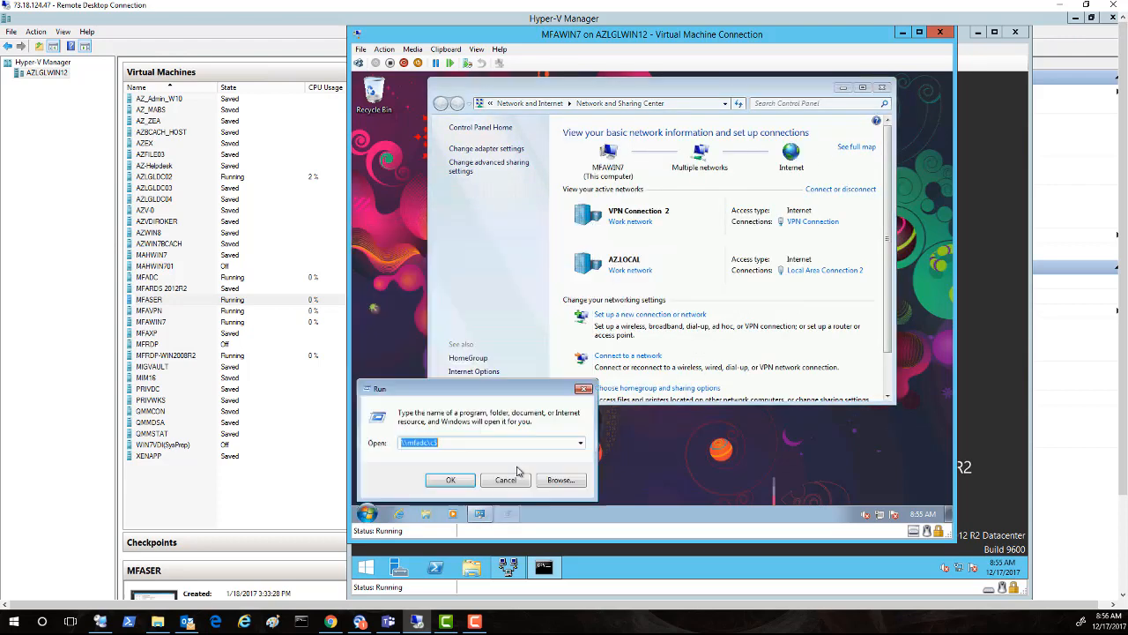
click(450, 479)
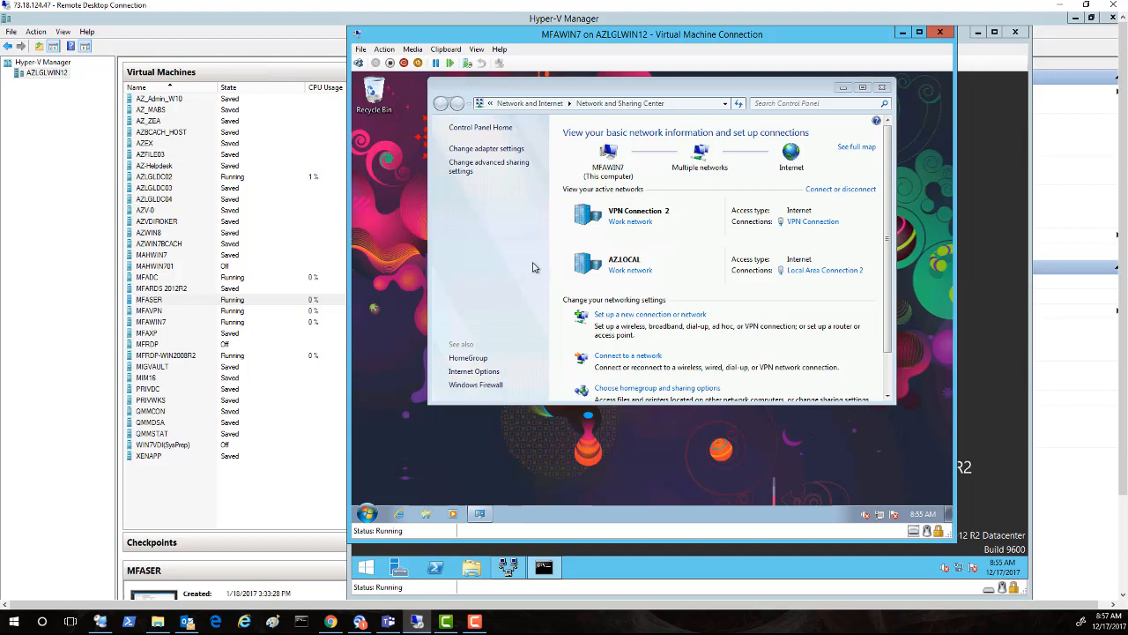
Step: Hide MFAWIN7, return to Hyper-V Manager and preview the open VM windows
click(902, 32)
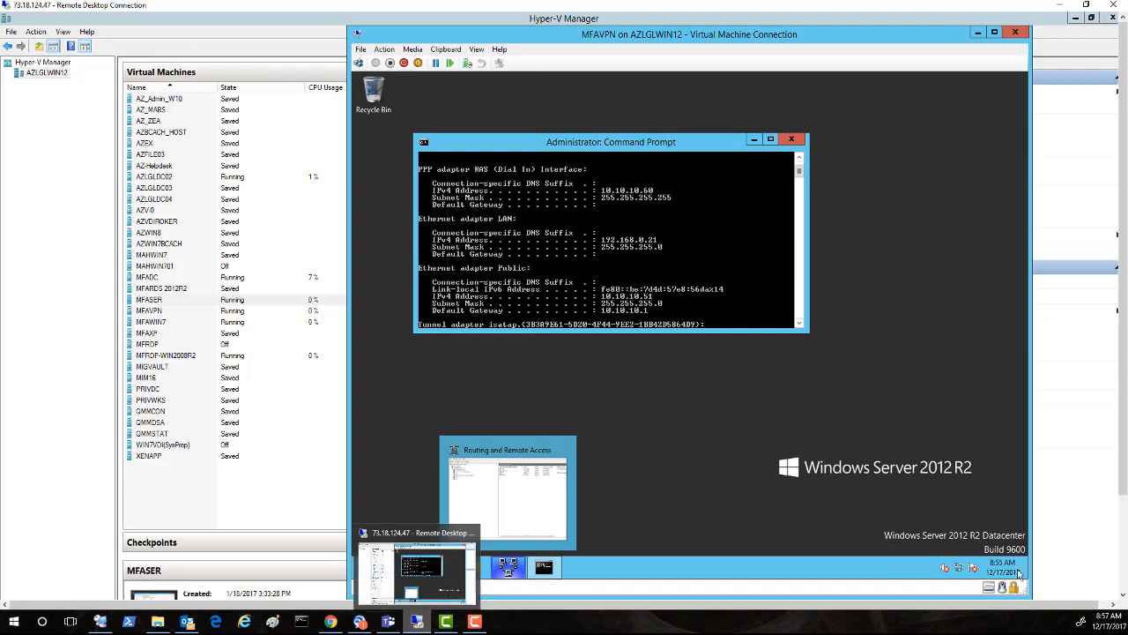
click(418, 622)
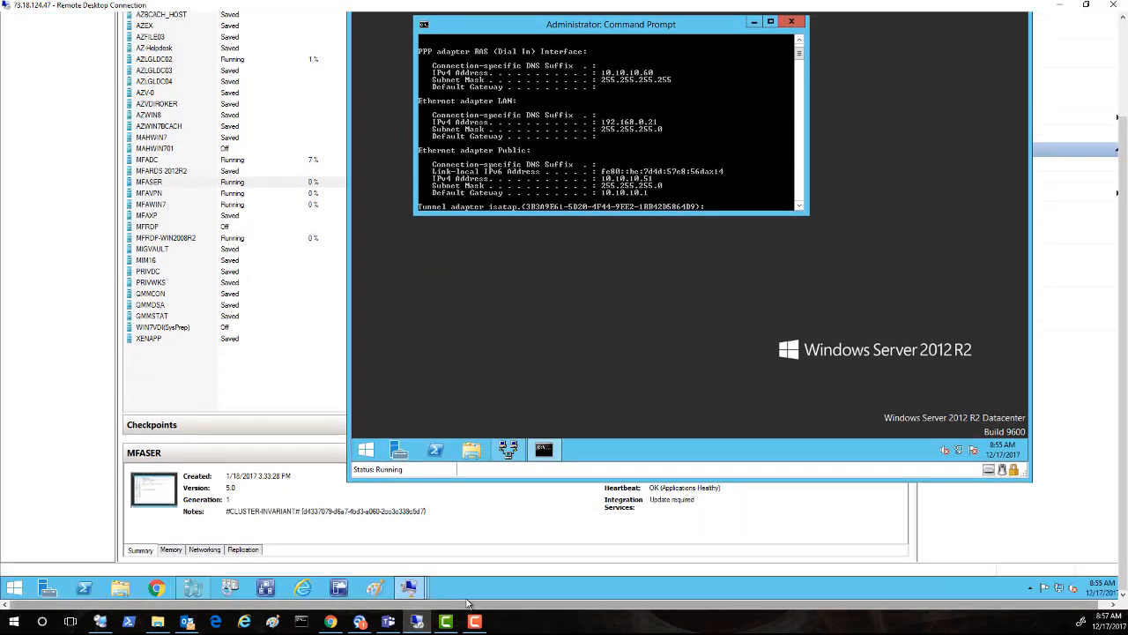
mouse_move(408, 592)
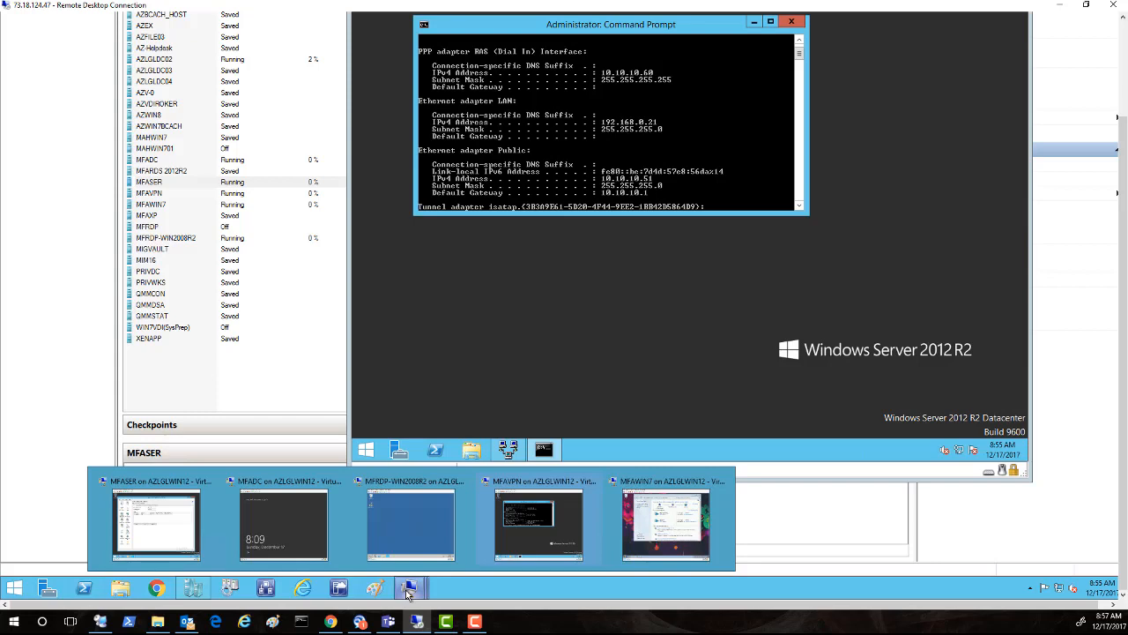
click(172, 540)
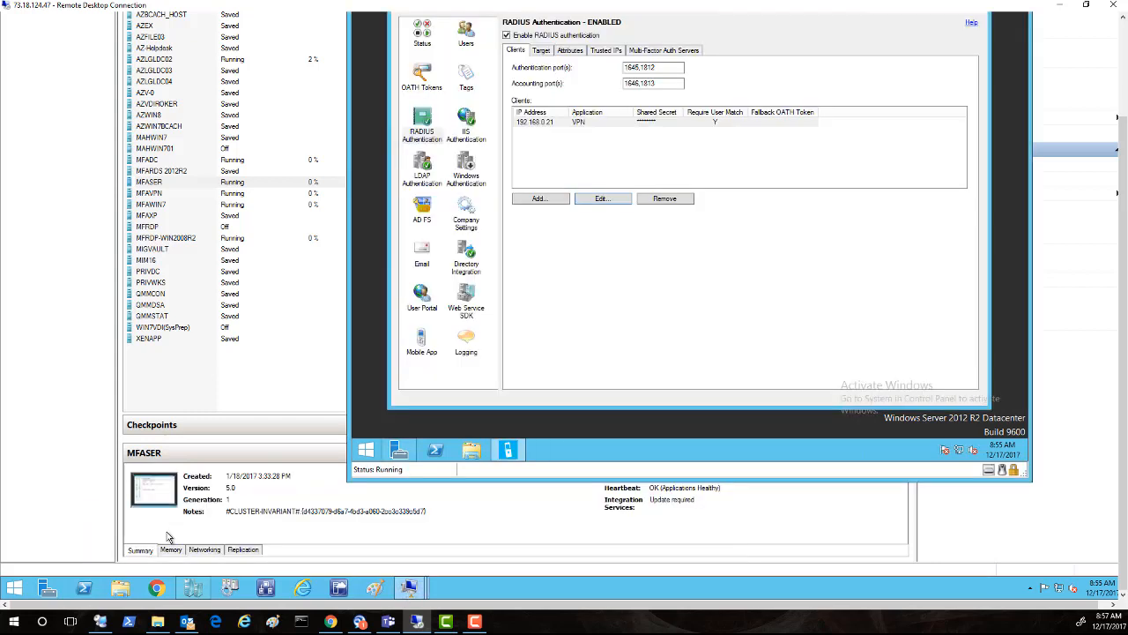
click(1119, 228)
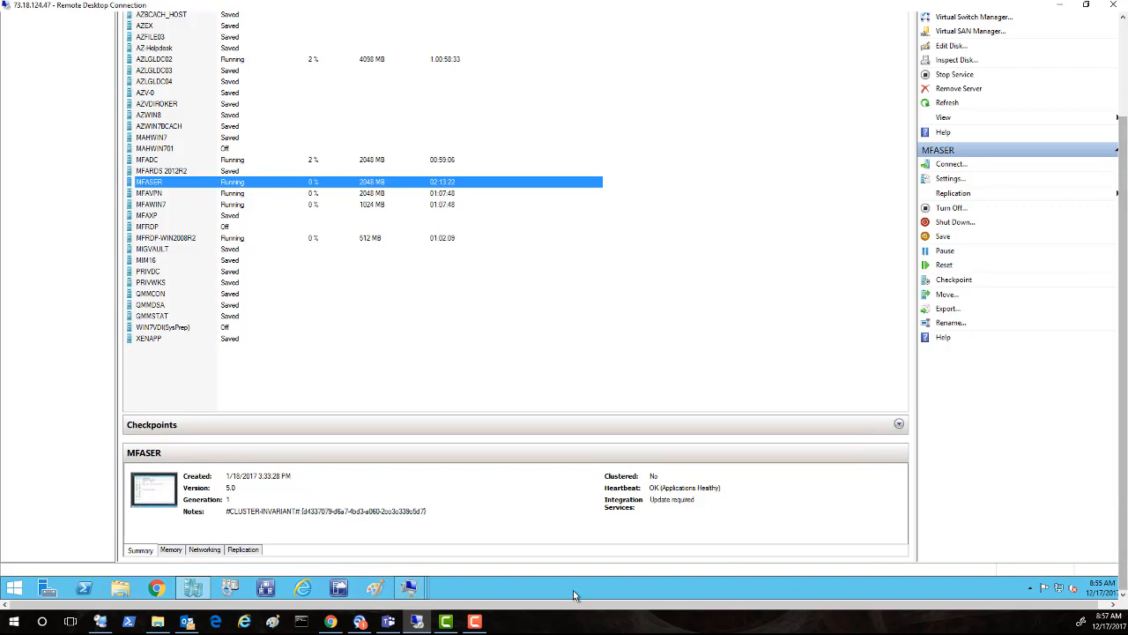
click(408, 586)
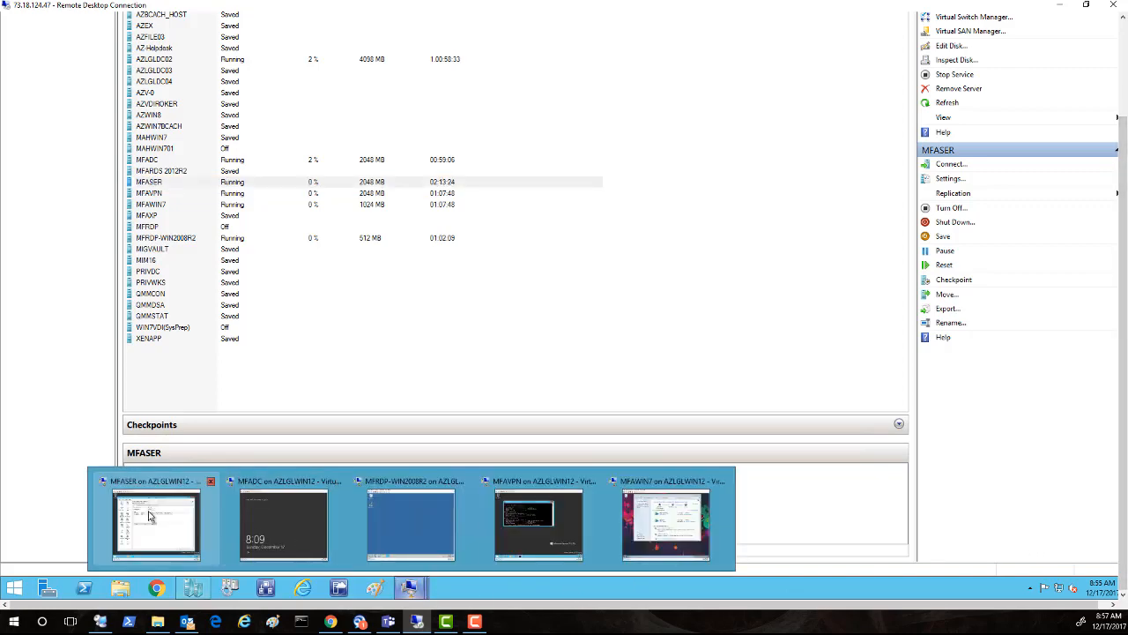
click(150, 517)
drag(1124, 233, 1126, 143)
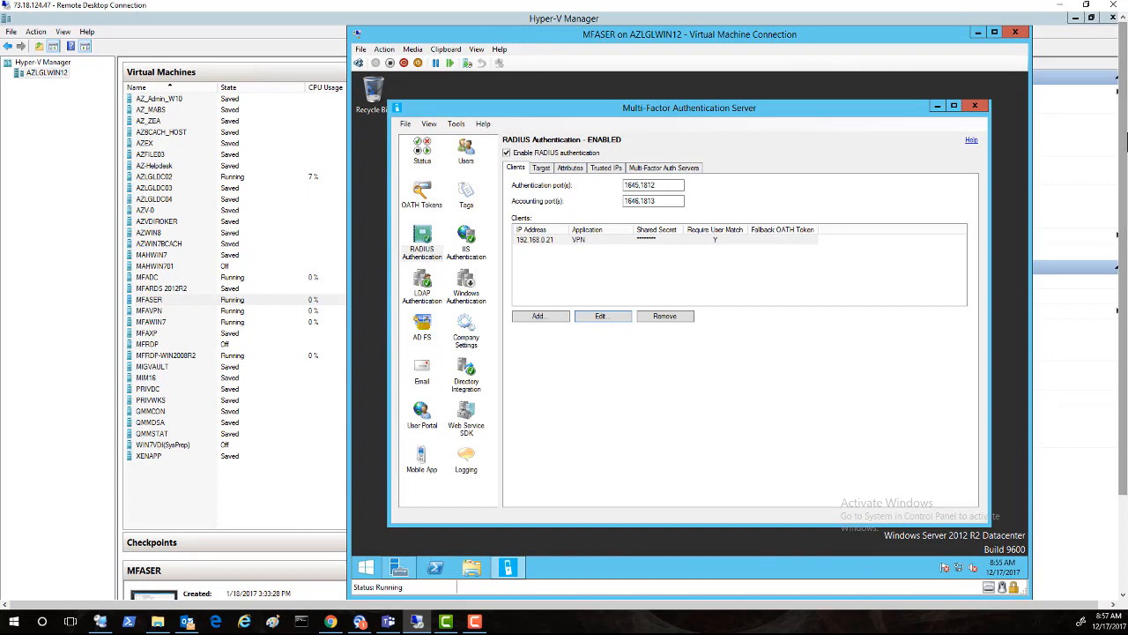
click(467, 247)
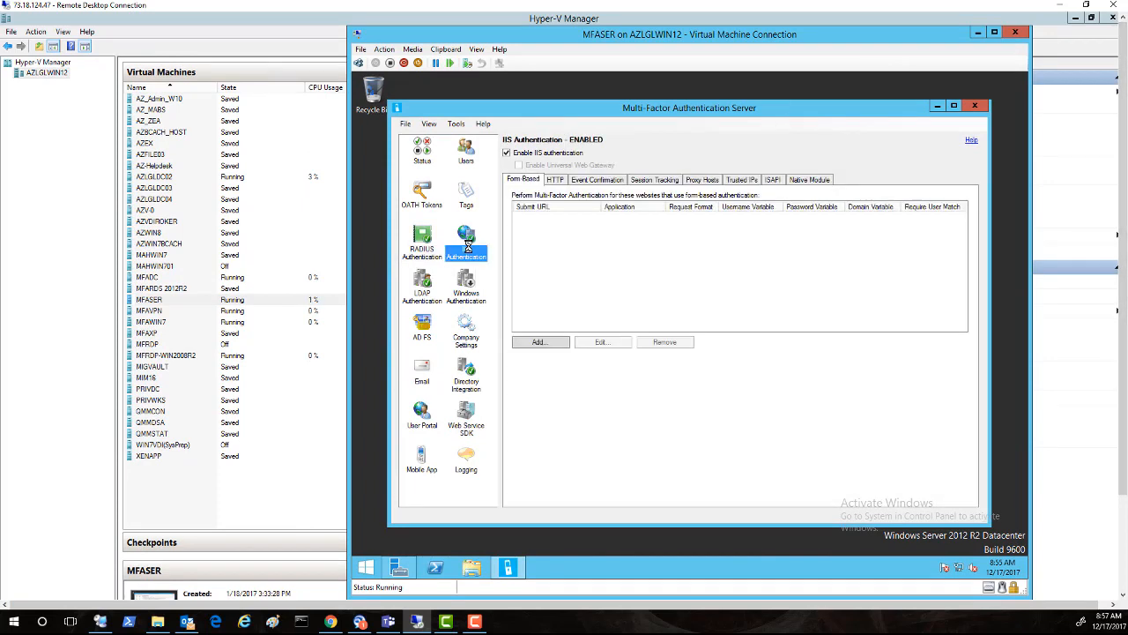
click(555, 182)
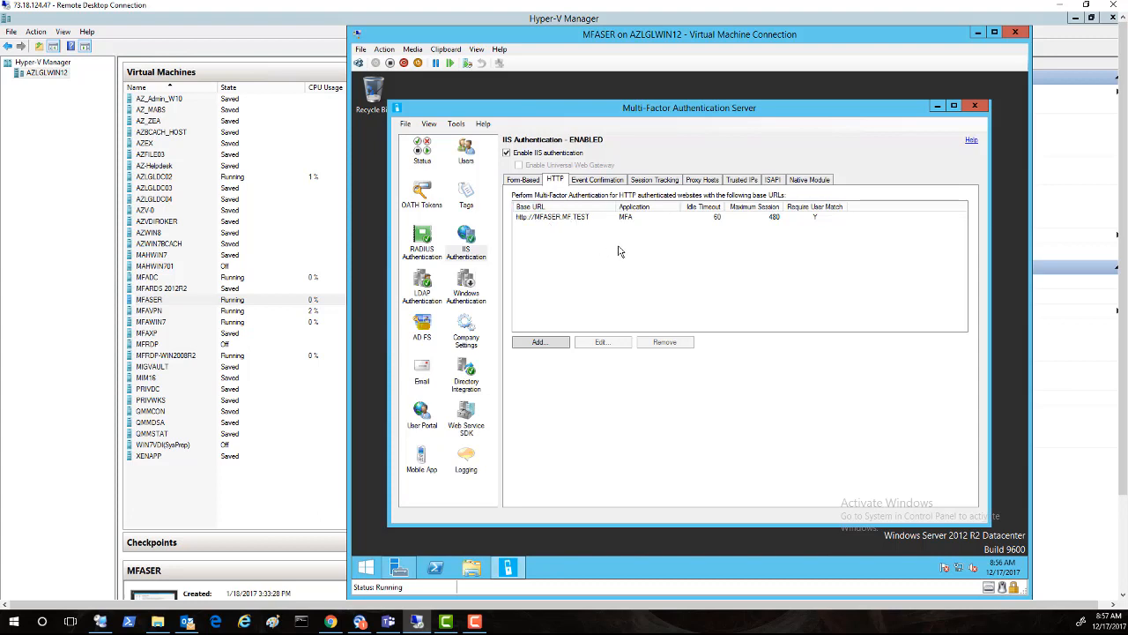
click(583, 216)
click(603, 345)
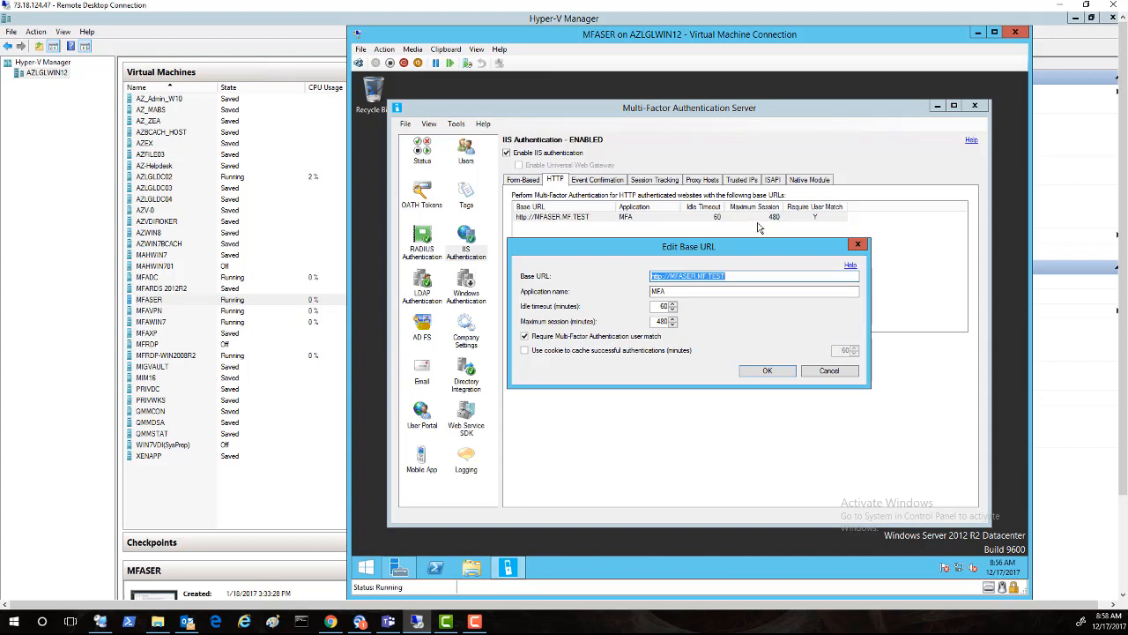
click(829, 371)
click(1121, 548)
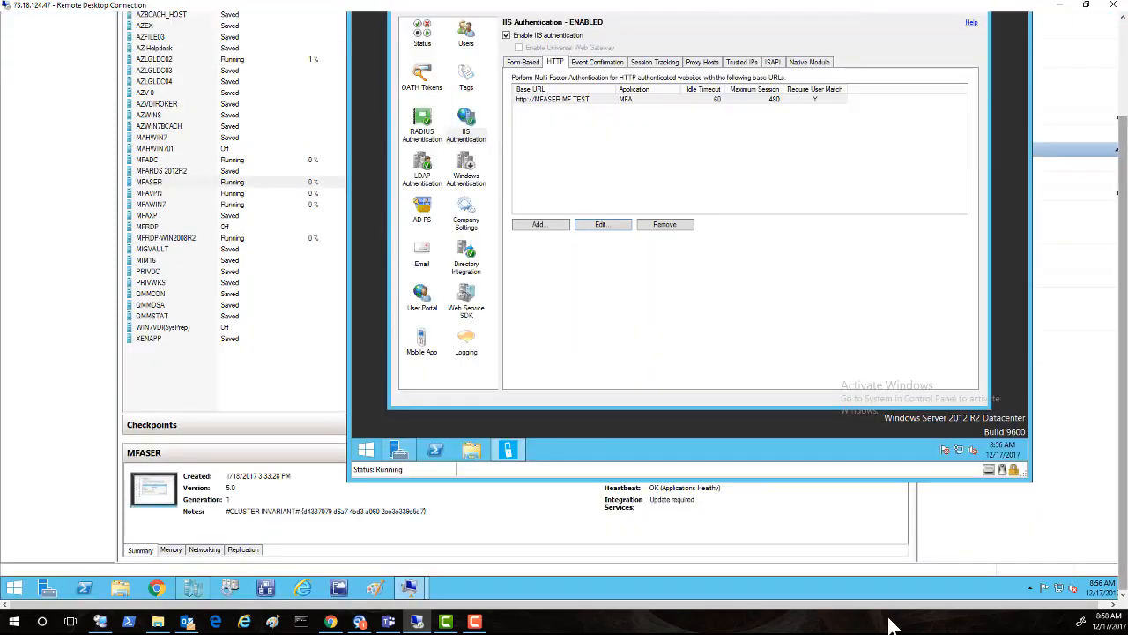
mouse_move(414, 598)
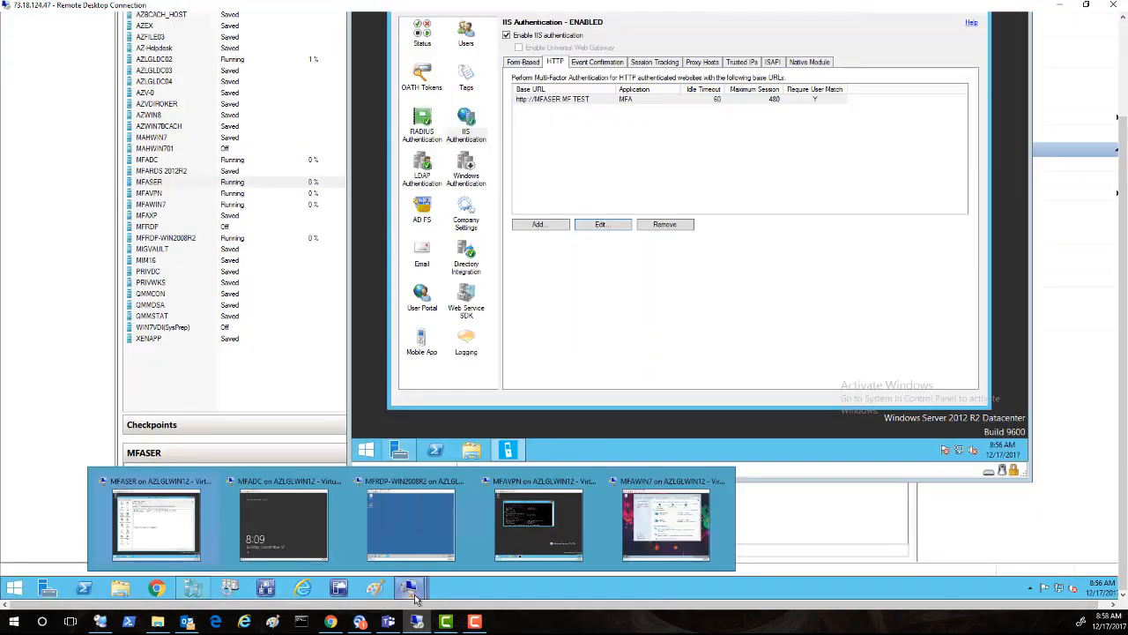
Step: On MFAWIN7, close the file browser and Network and Sharing Center, launch Internet Explorer, then minimize
mouse_move(583, 544)
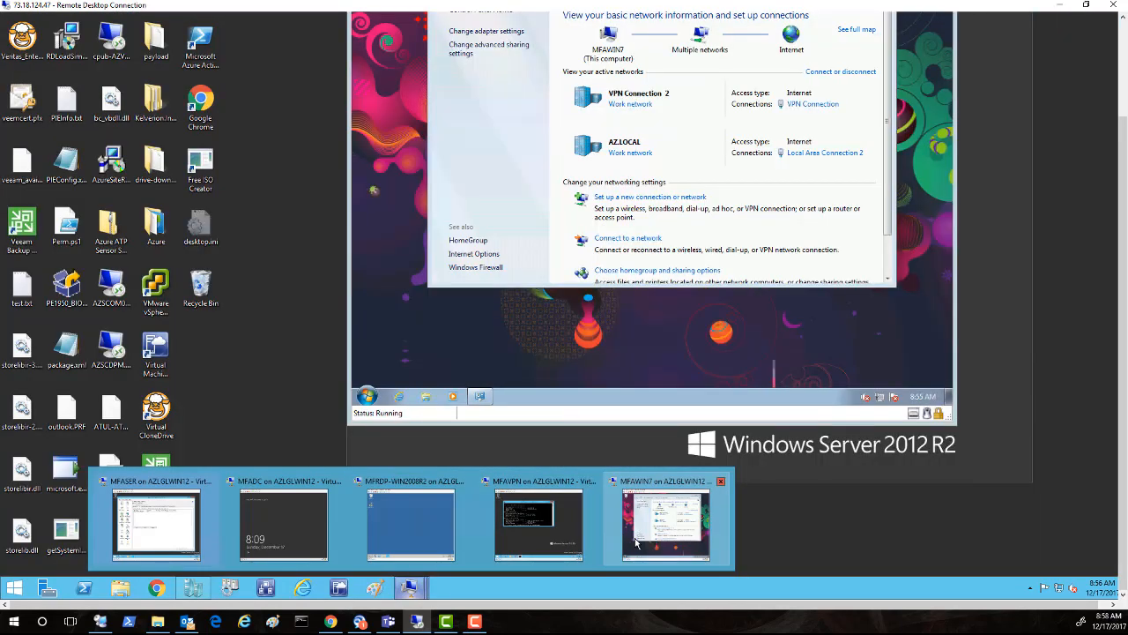
click(657, 528)
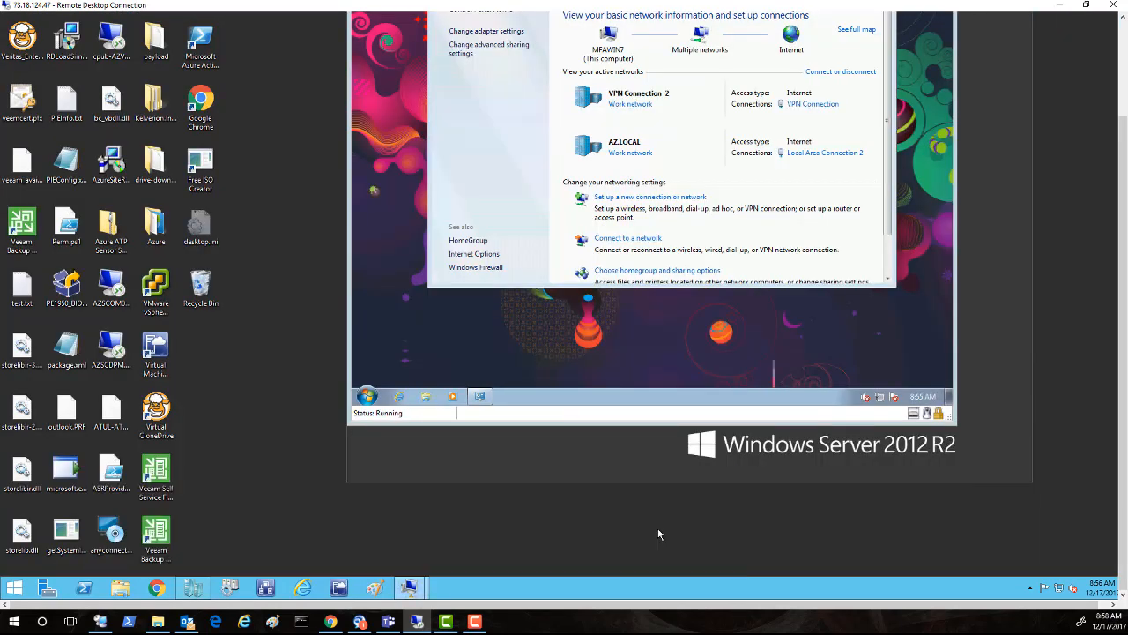
drag(1125, 231, 1109, 155)
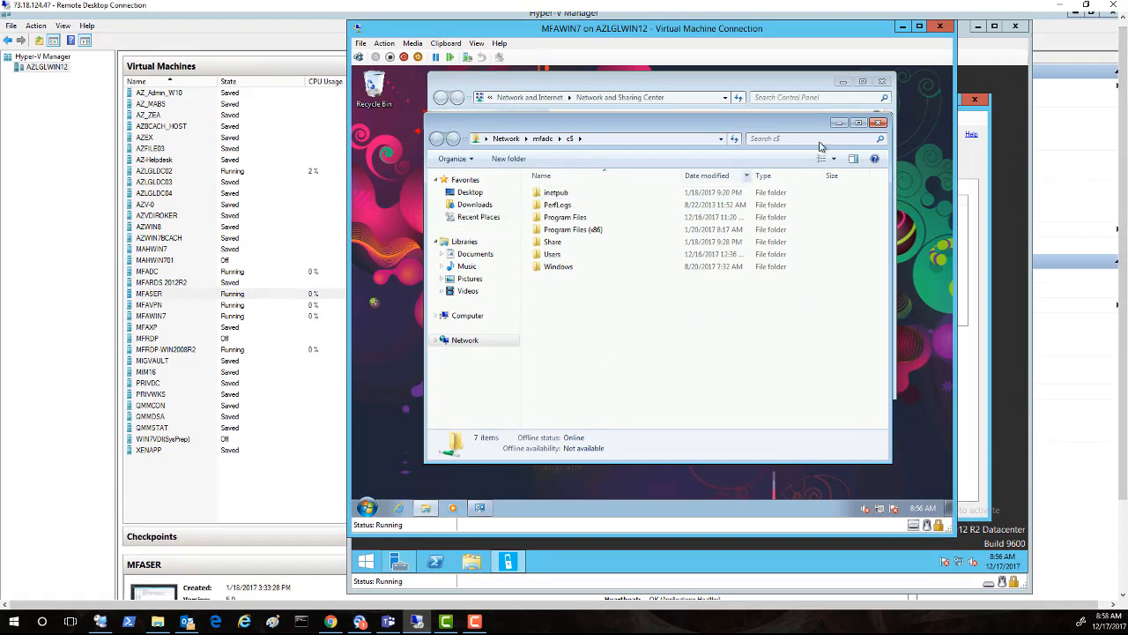
click(879, 124)
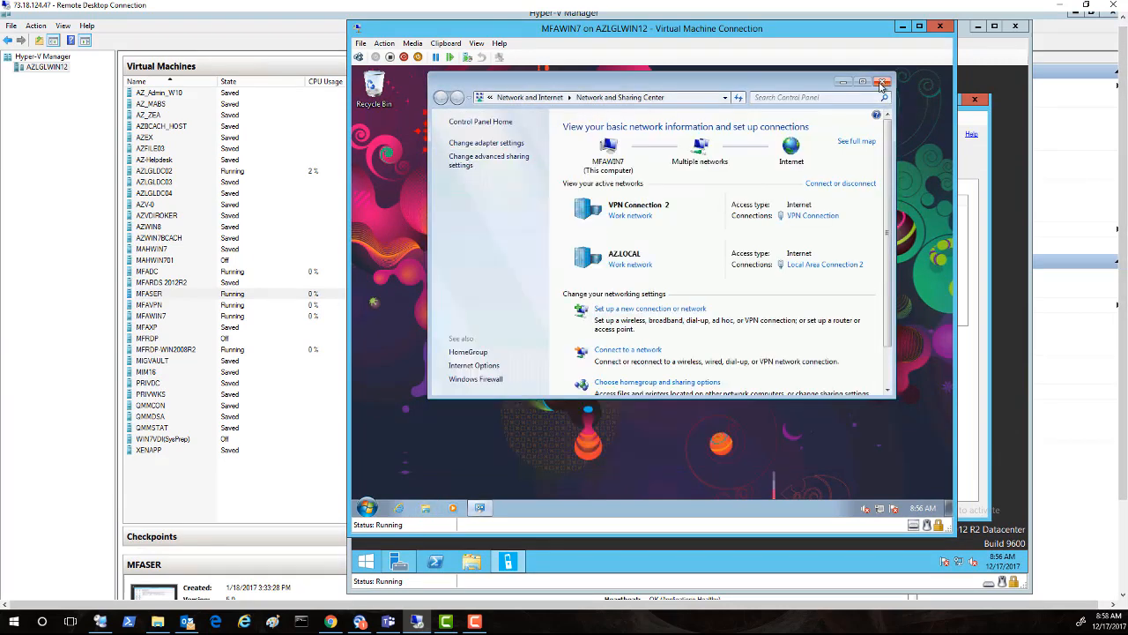
click(881, 84)
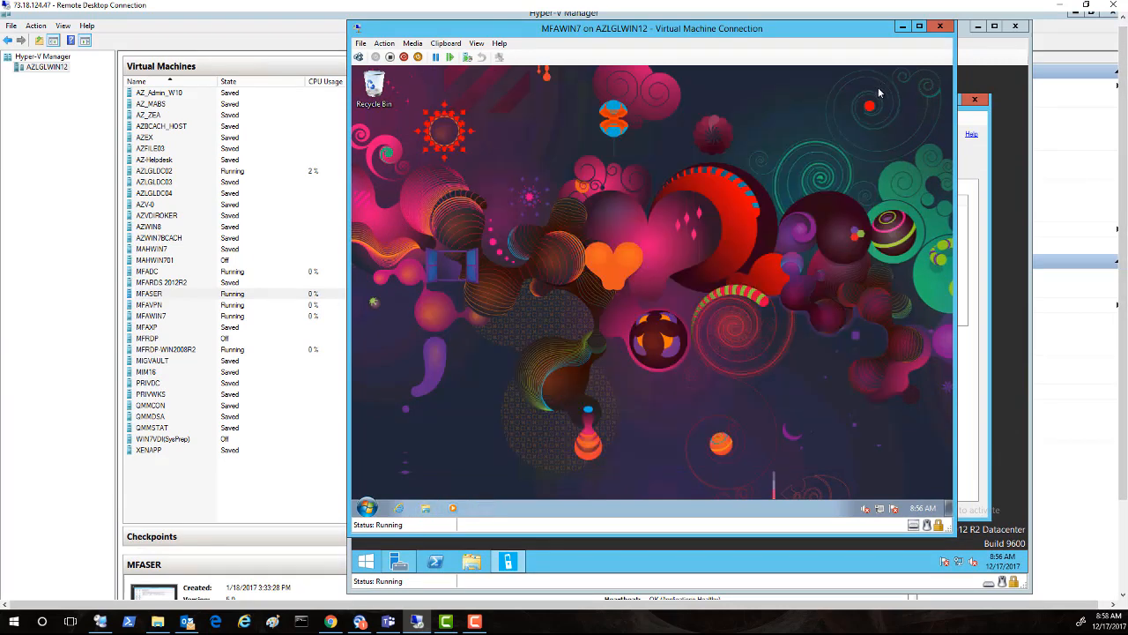
click(399, 508)
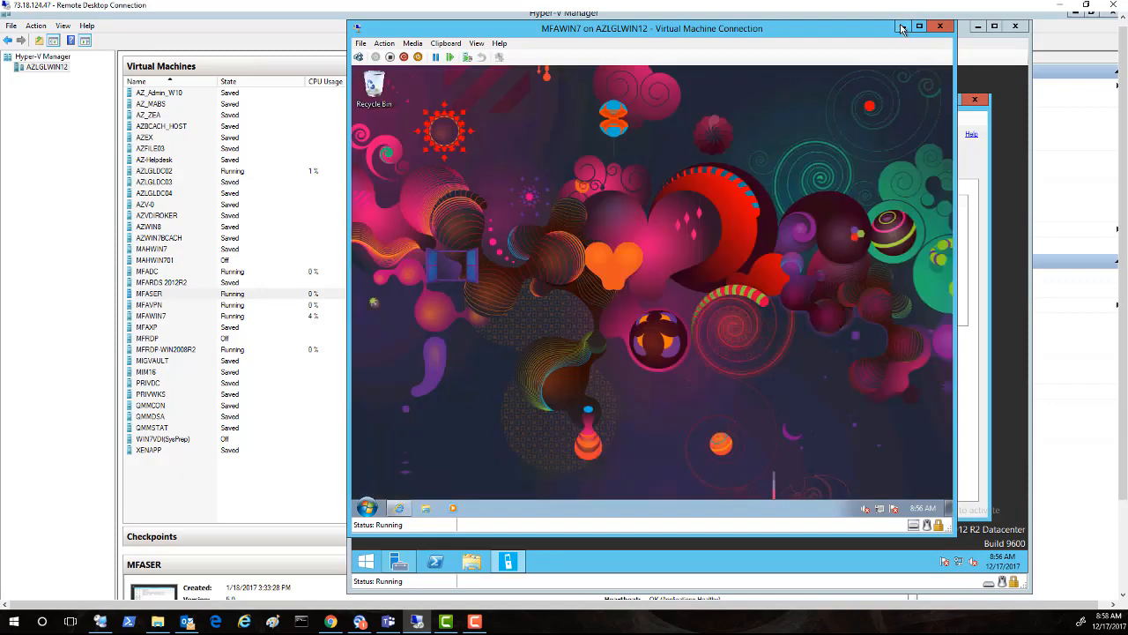
click(902, 28)
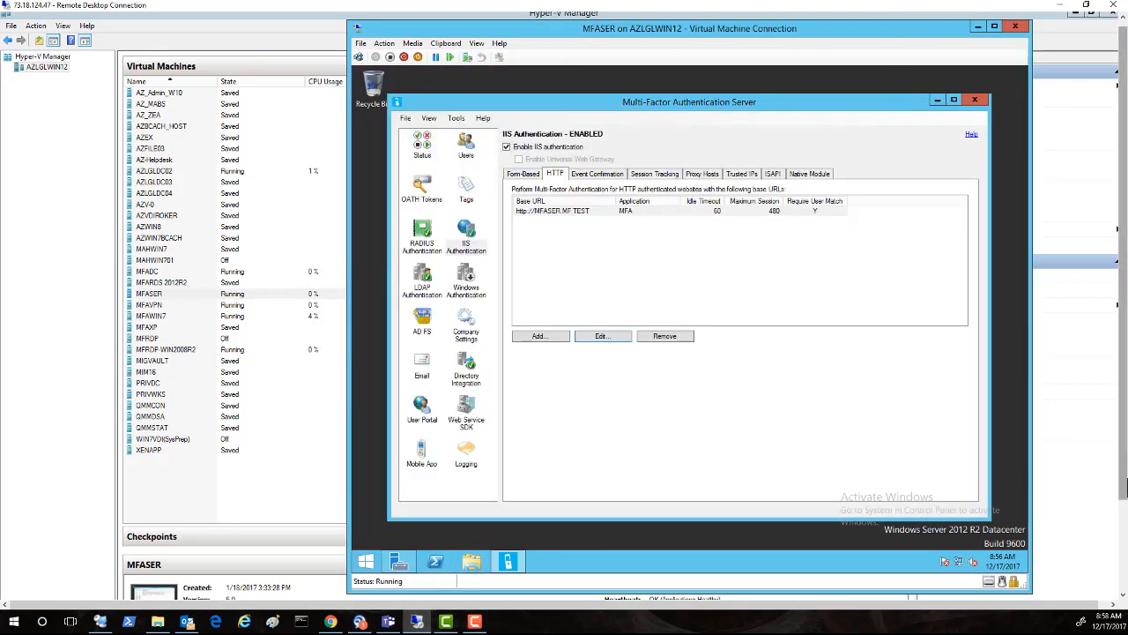
scroll(1103, 598, down, 3)
Step: Sign in to MFADC as Administrator via Ctrl+Alt+Delete and launch Internet Explorer
mouse_move(408, 587)
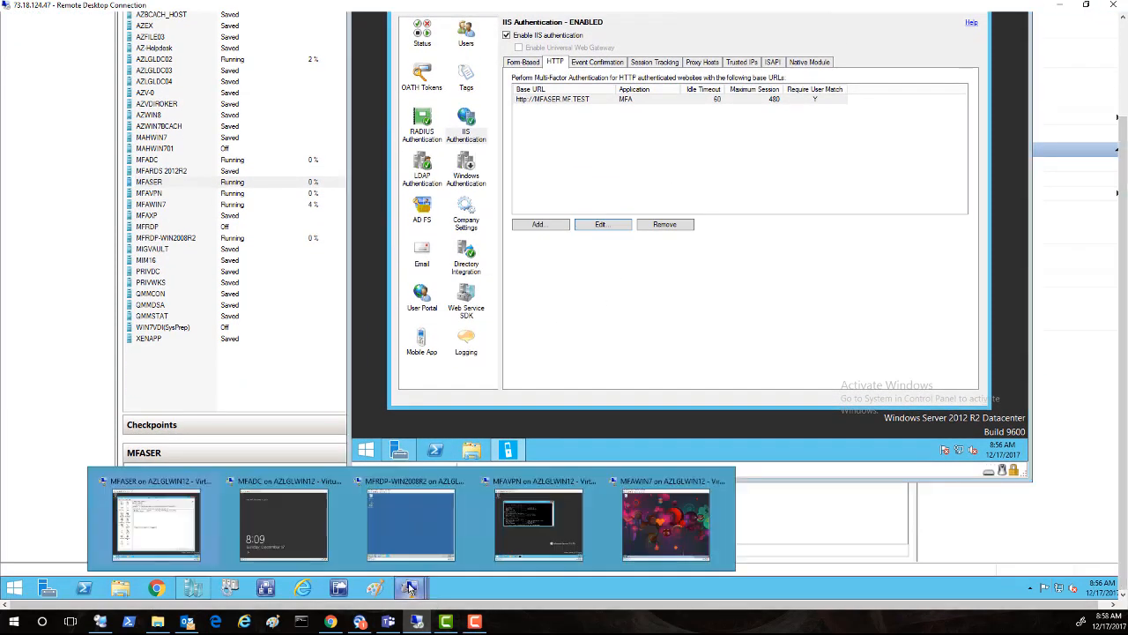
click(280, 532)
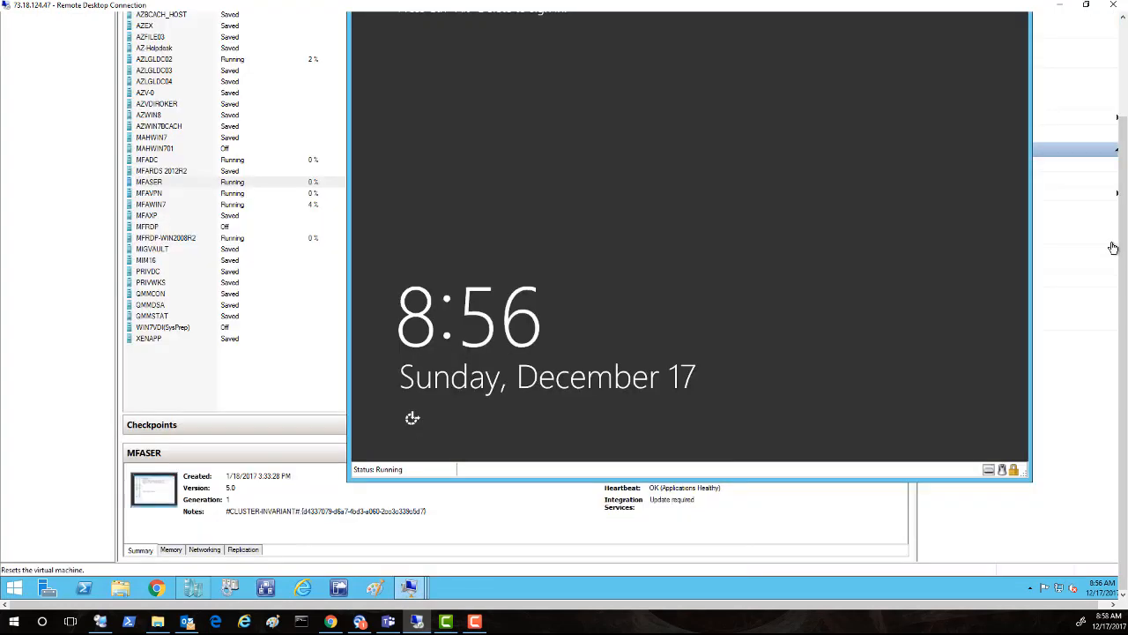
scroll(1125, 194, up, 1)
scroll(1124, 194, up, 3)
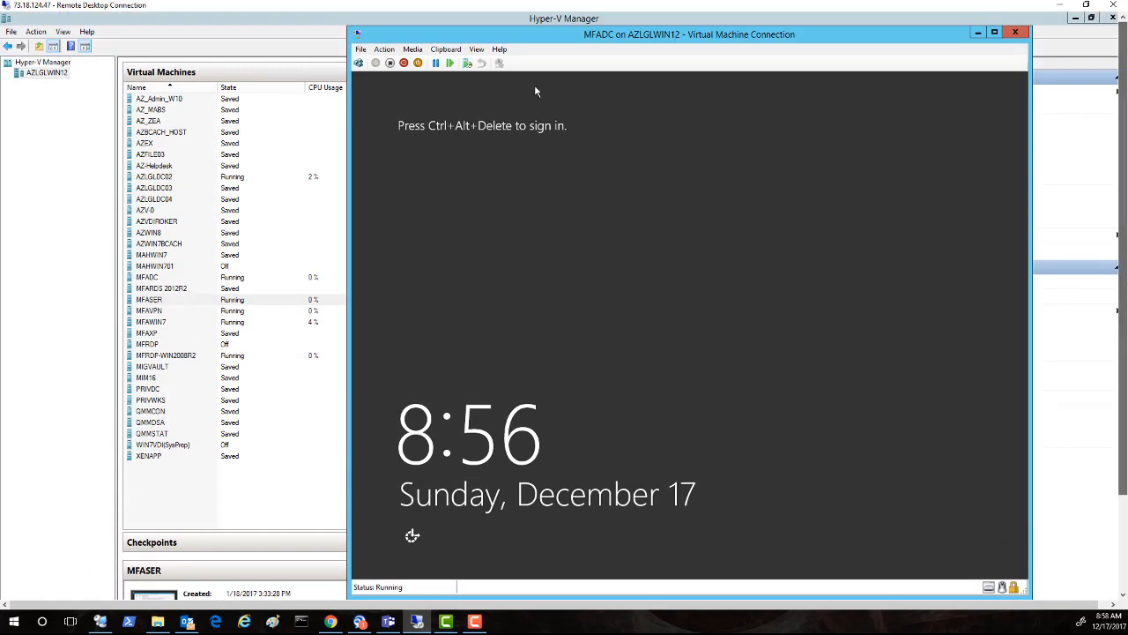
click(381, 49)
click(386, 64)
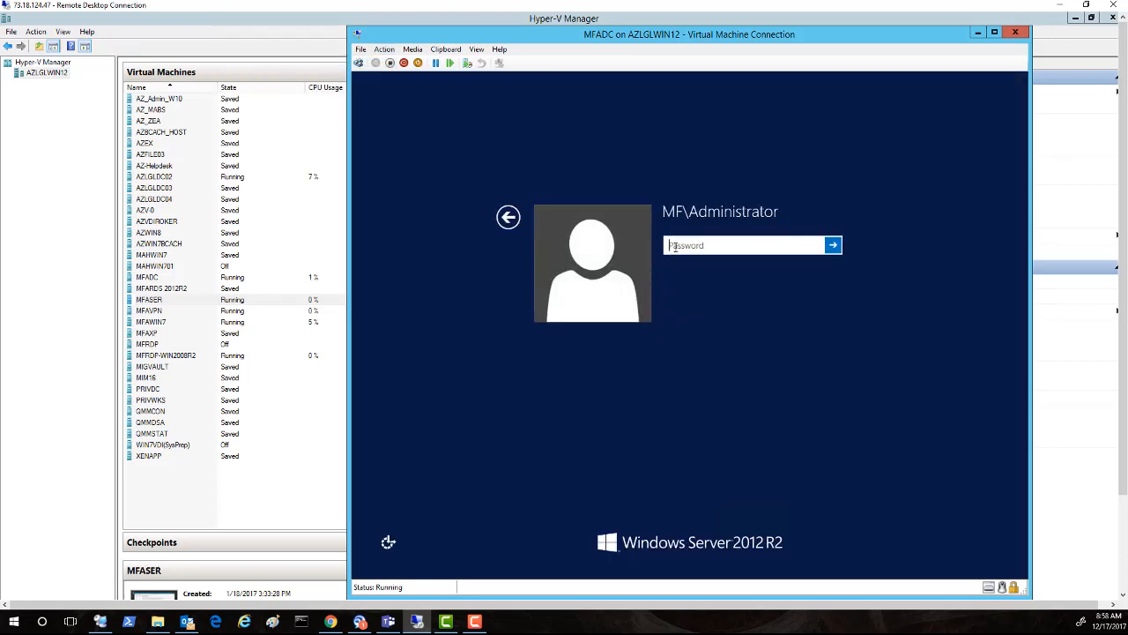
text(••••••••)
key(Return)
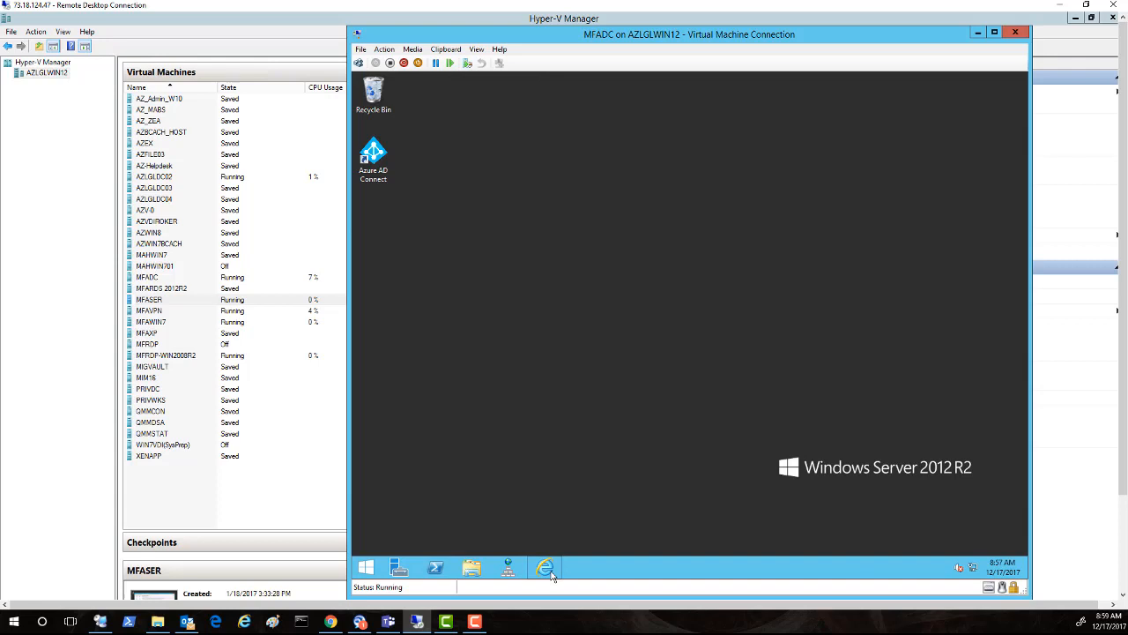
click(545, 568)
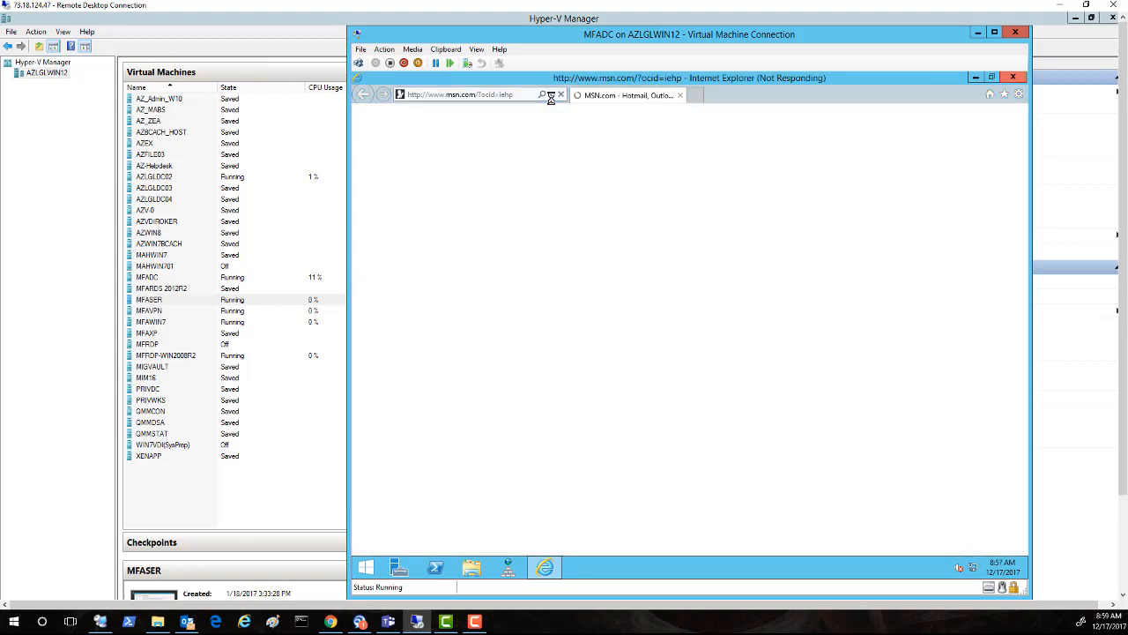
click(551, 95)
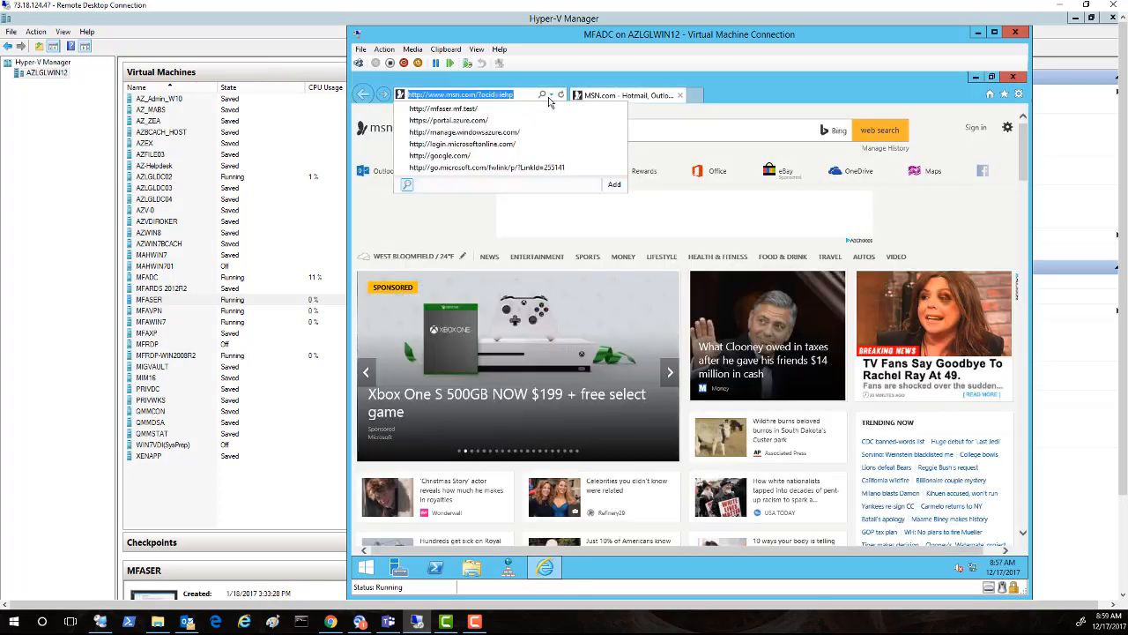
click(470, 111)
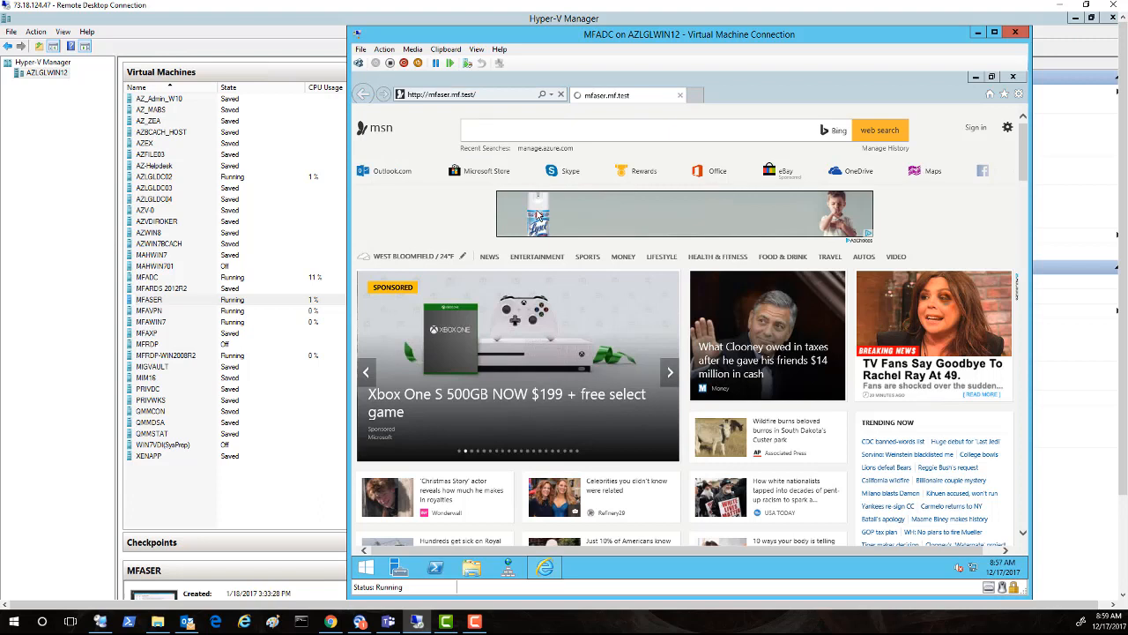
click(634, 321)
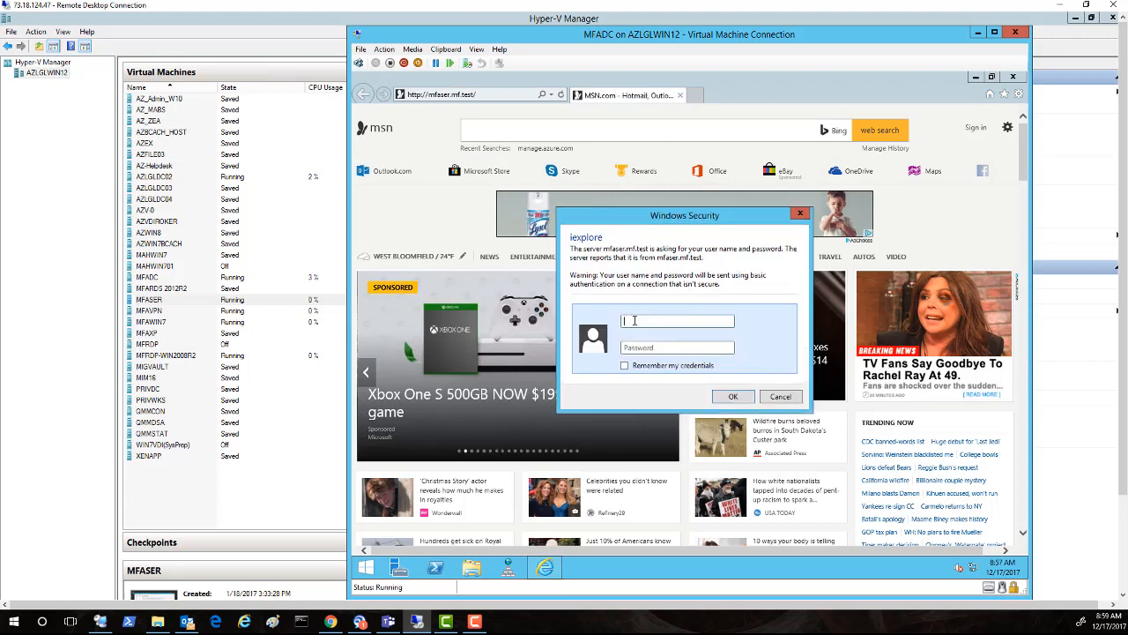
click(631, 348)
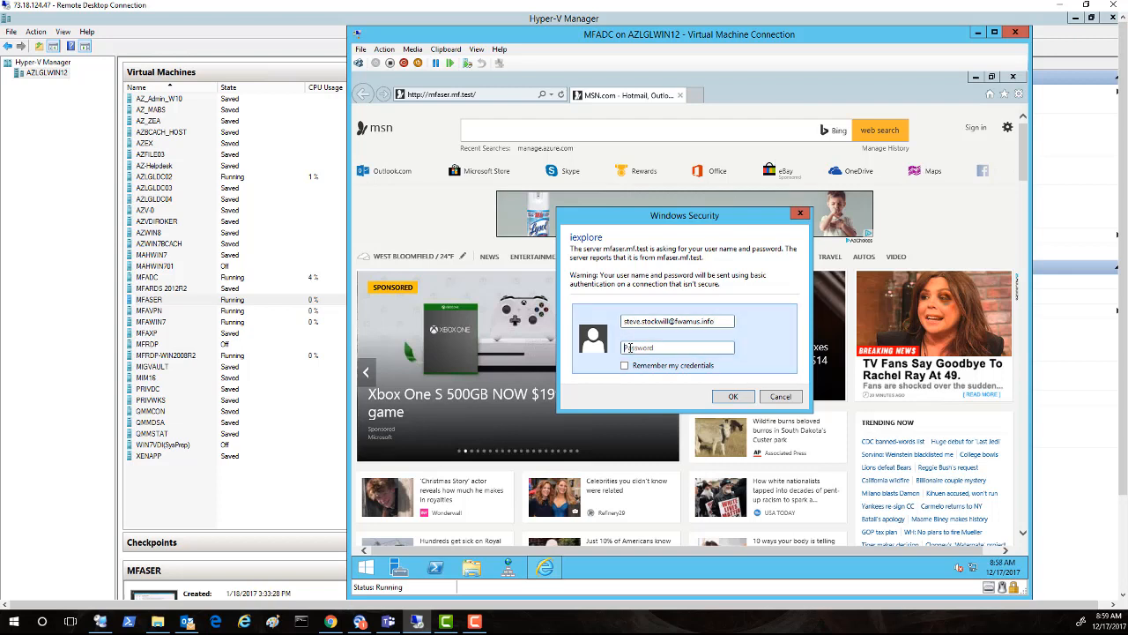
text(•••••••••)
click(732, 398)
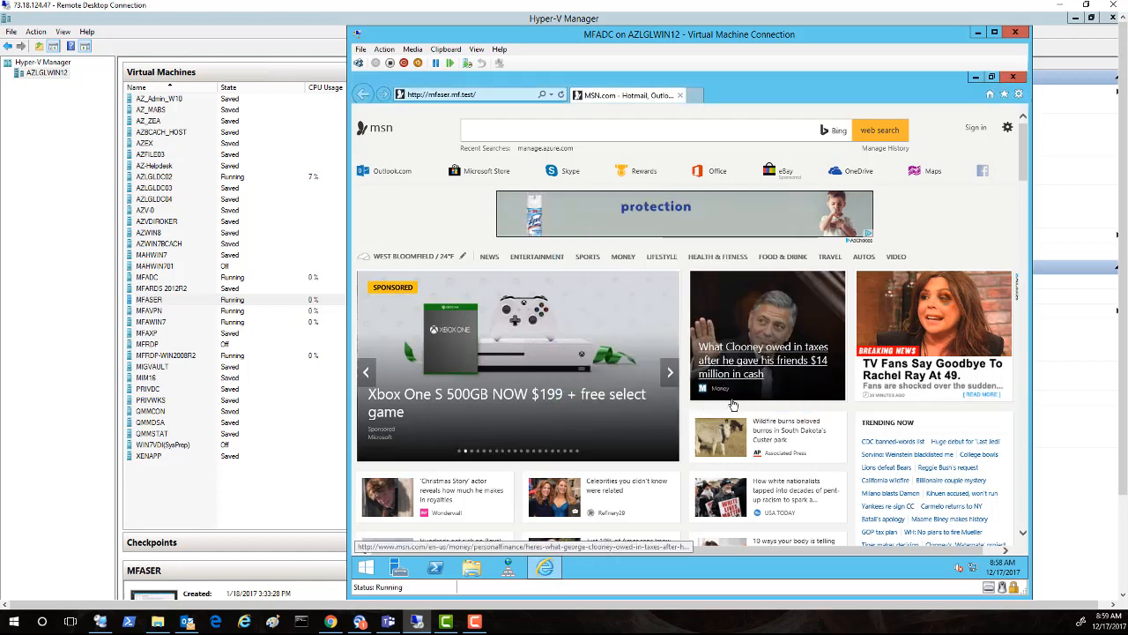
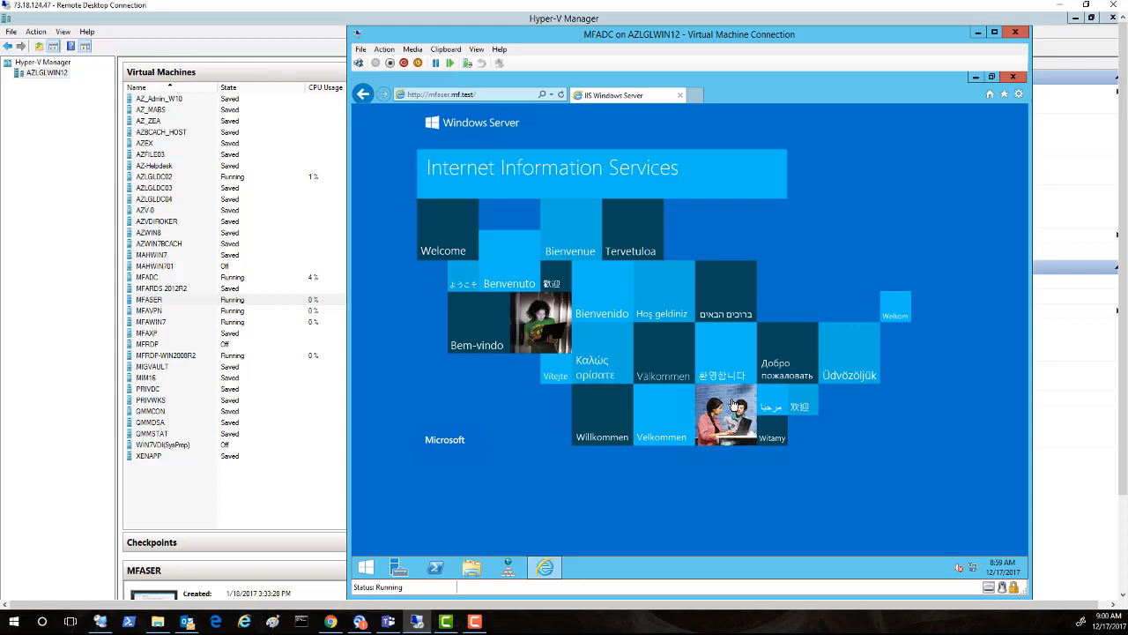
Step: Switch the Hyper-V connection to the MFRDP-WIN2008R2 virtual machine
click(1124, 553)
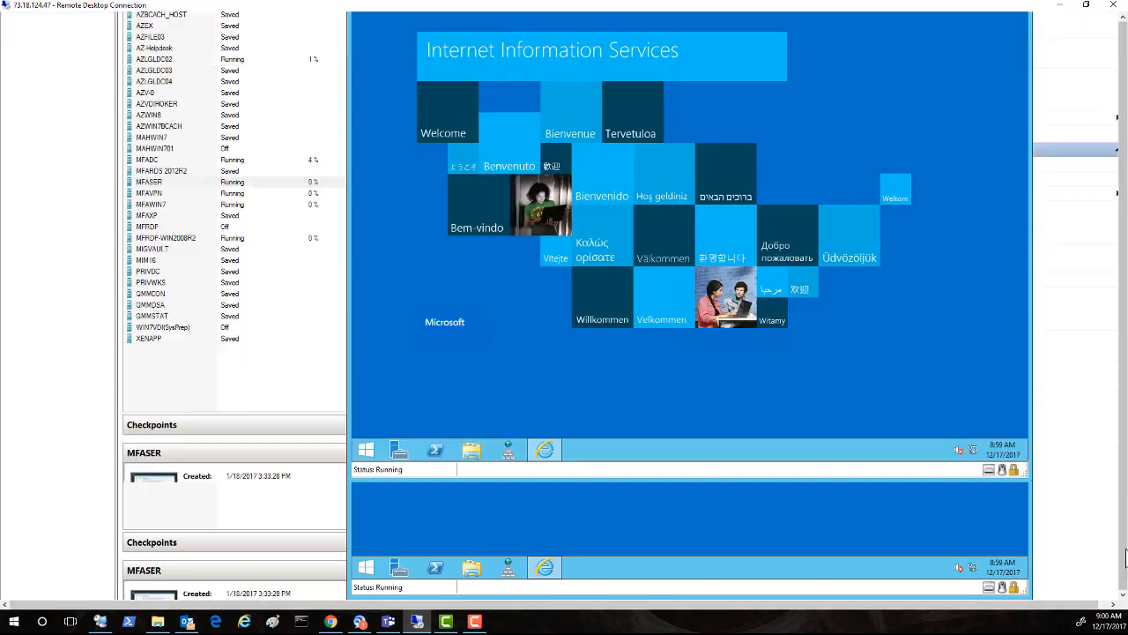
mouse_move(413, 590)
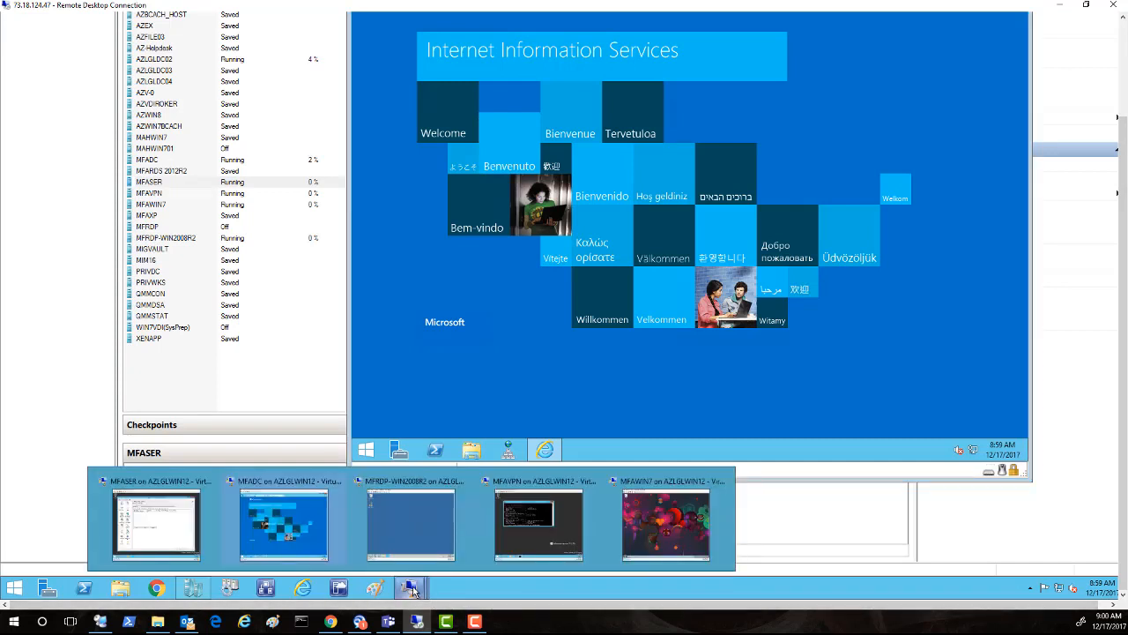
click(405, 533)
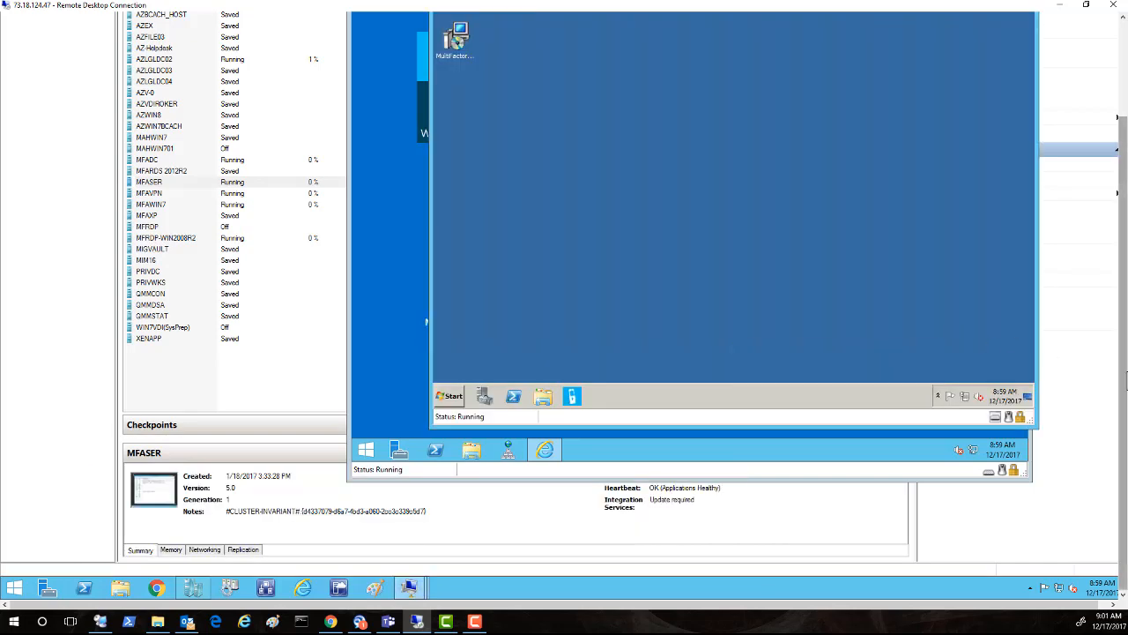
Step: Check the Computer properties to confirm the machine is MFRDP in MF.TEST, then close System
scroll(1101, 308, up, 3)
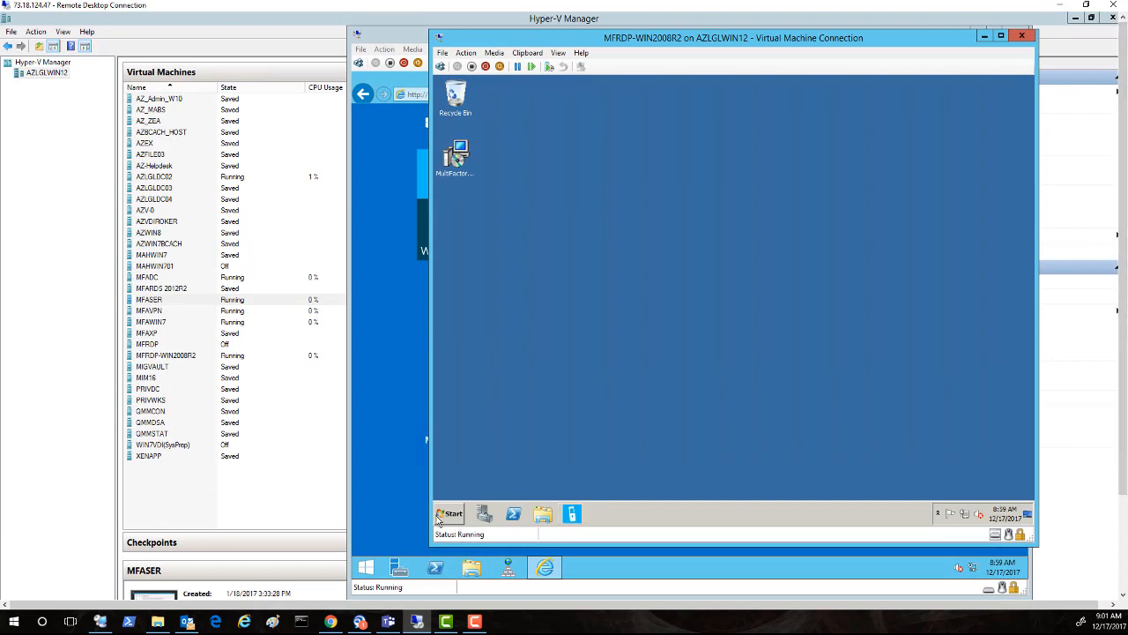
click(445, 515)
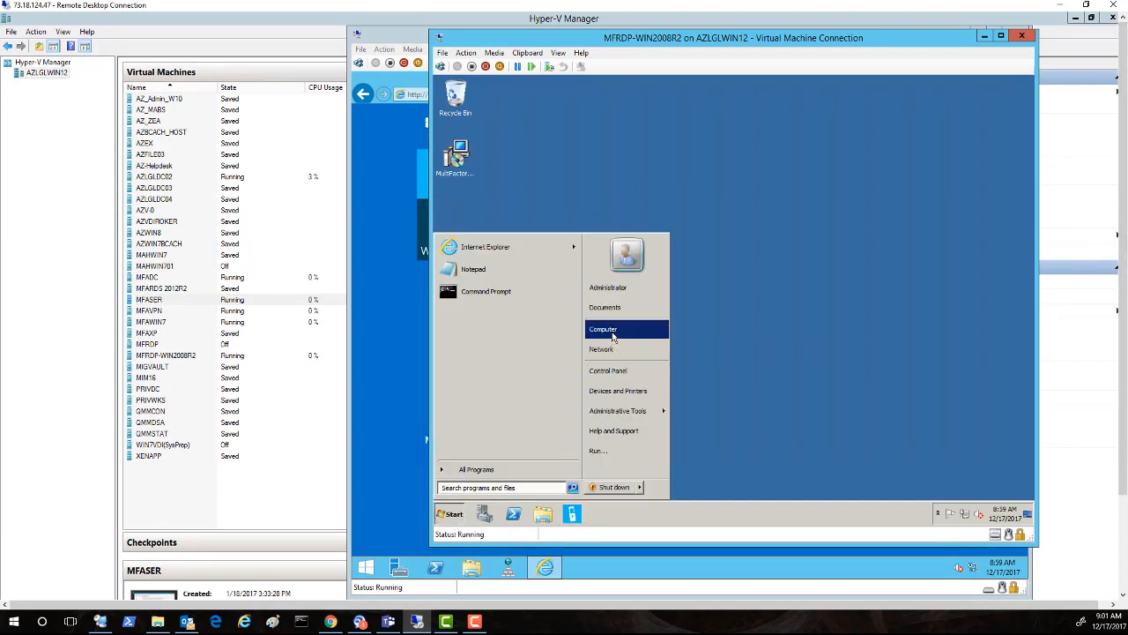
right_click(611, 331)
key(Escape)
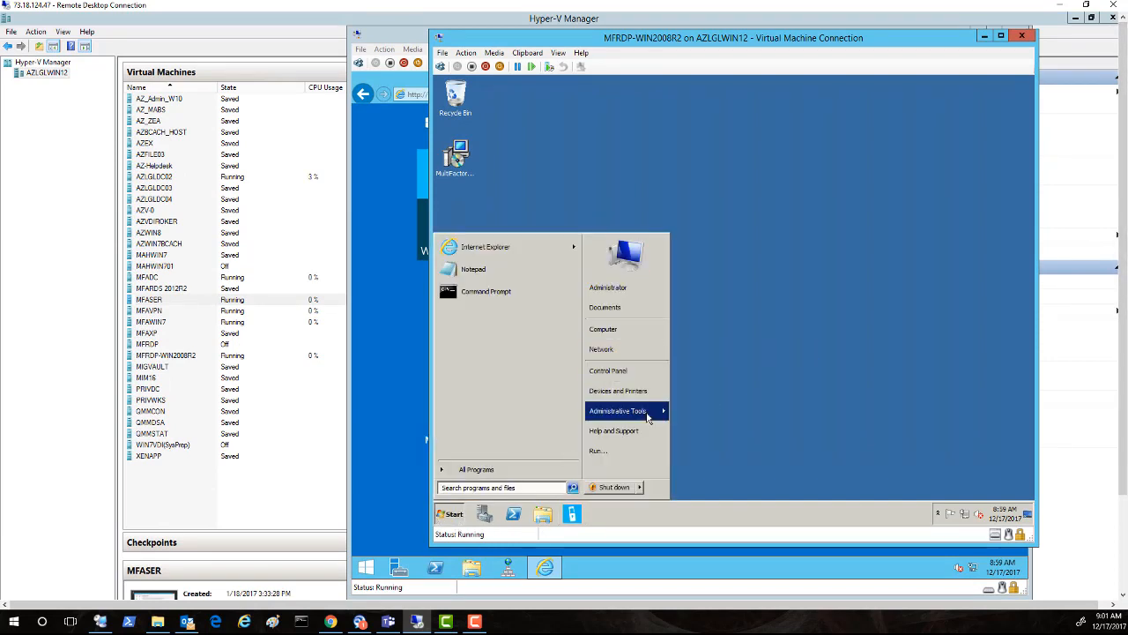
mouse_move(648, 412)
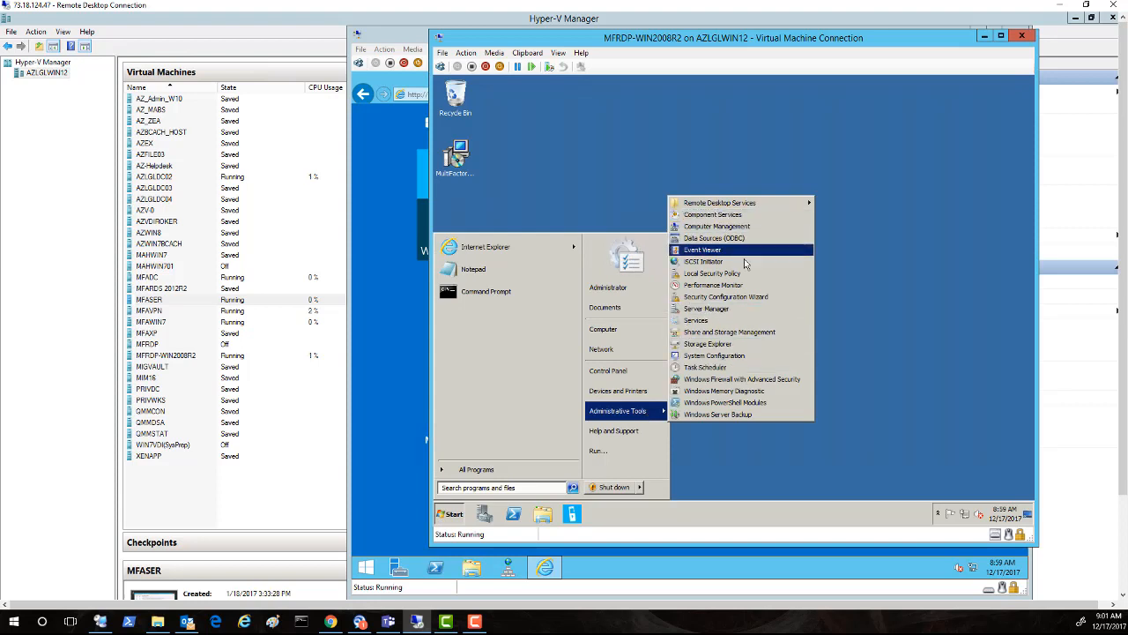
click(800, 280)
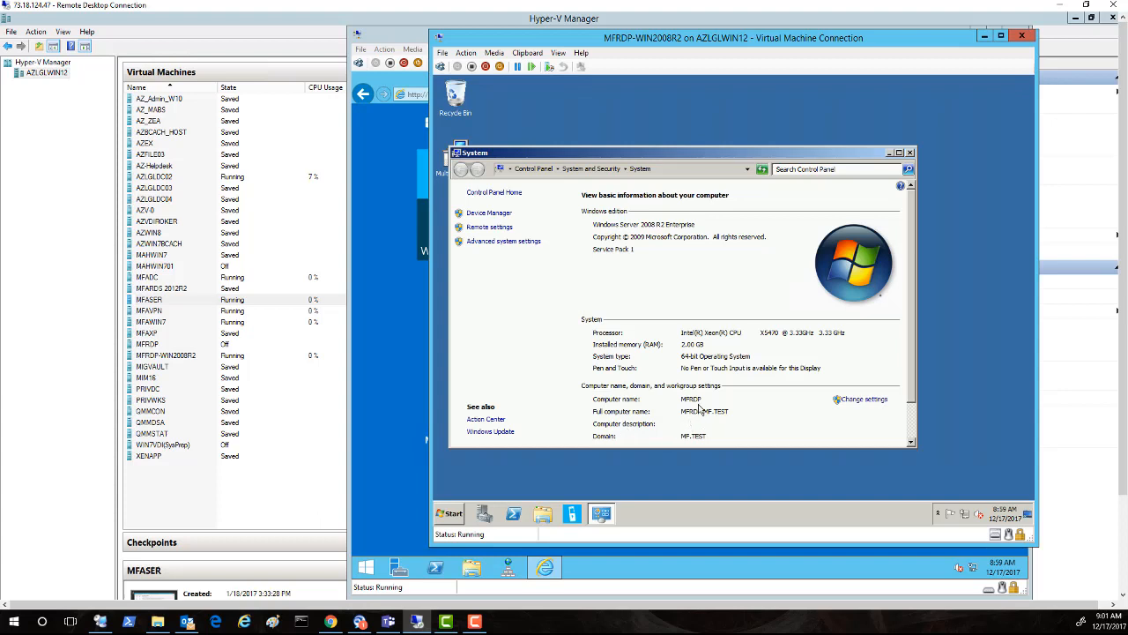
click(910, 154)
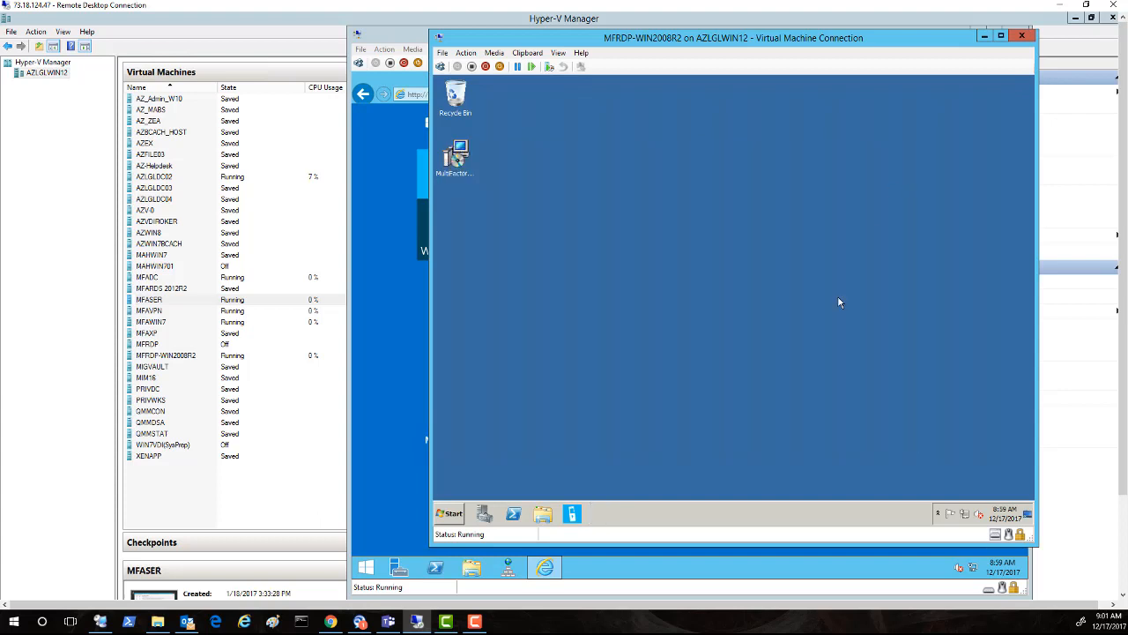
Step: In MFA Server, review the mfrdp.mf.test Terminal Services Windows Authentication entry unchanged, then return to MFADC
click(574, 518)
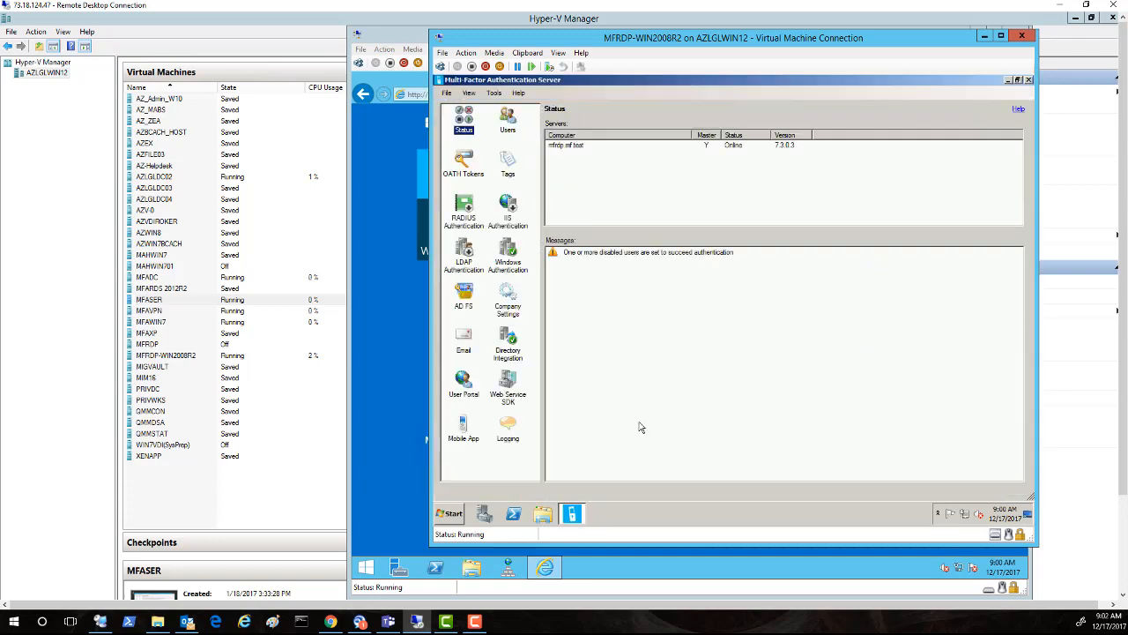
click(503, 264)
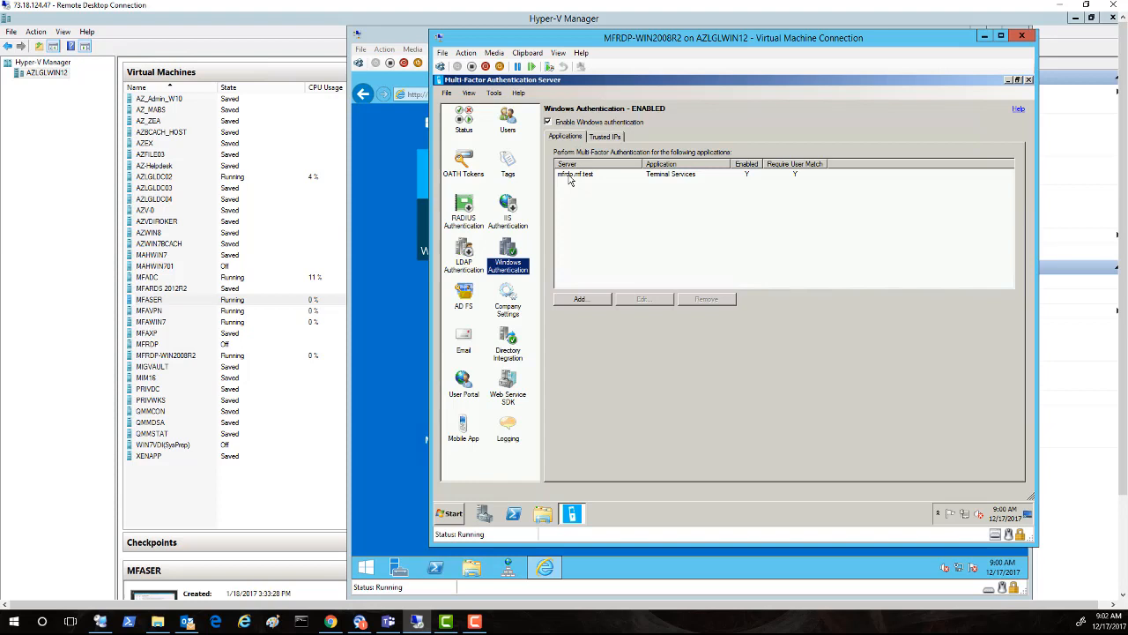
click(569, 180)
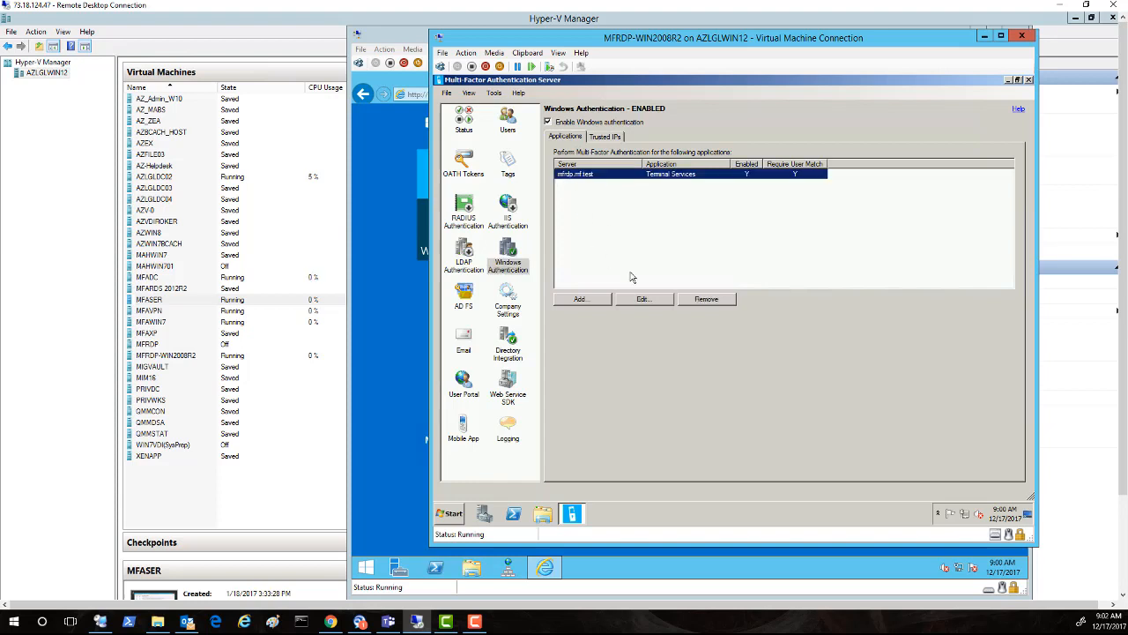
click(642, 300)
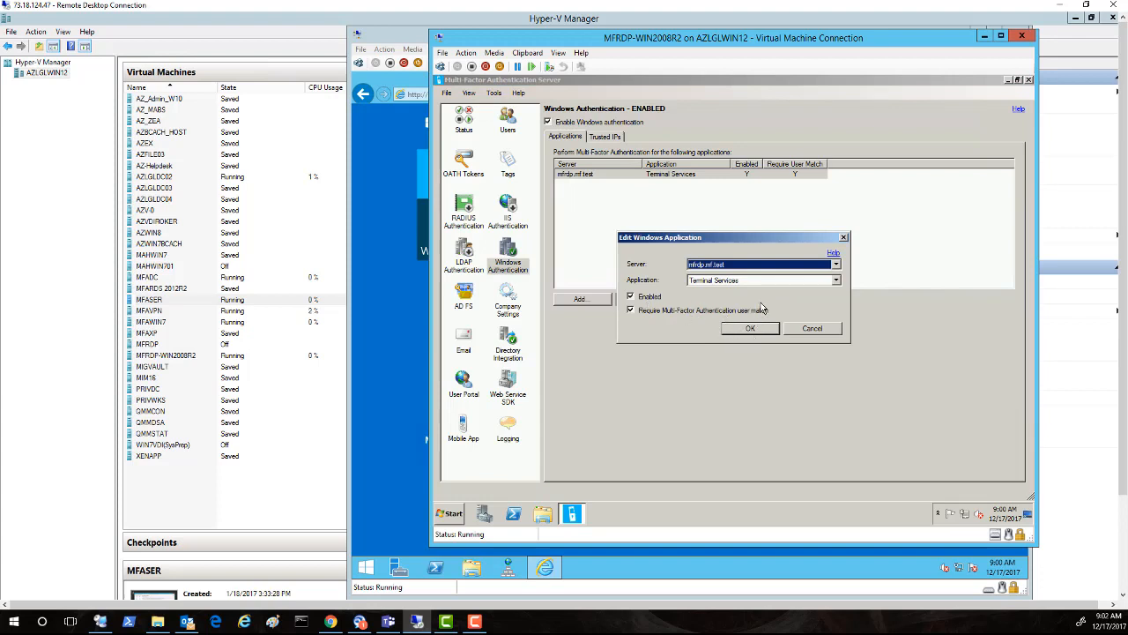
click(836, 328)
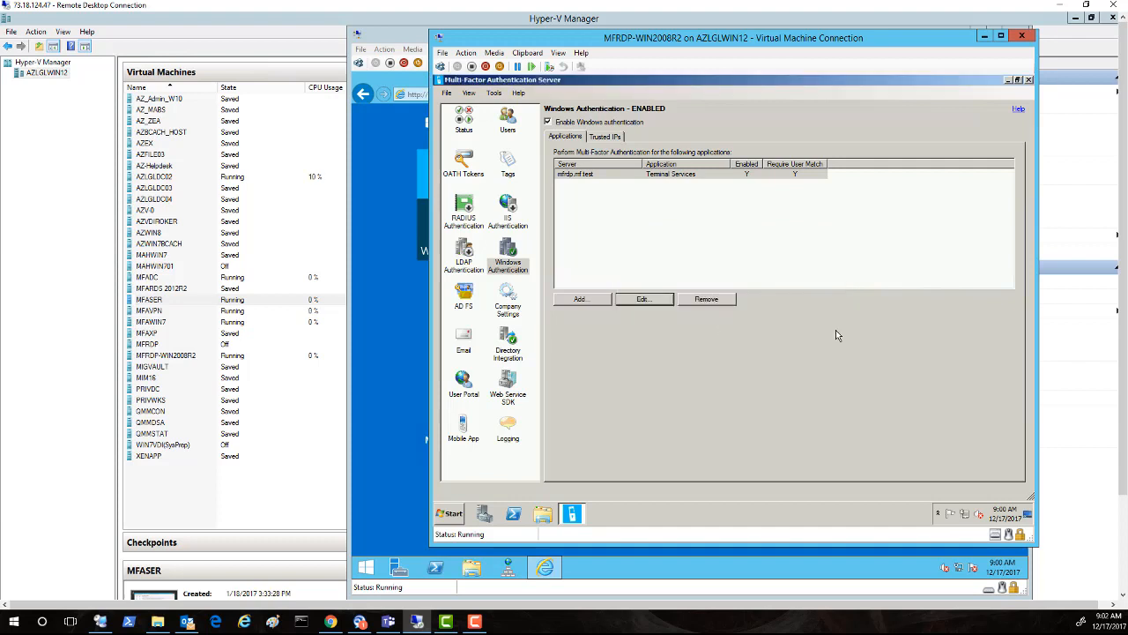
click(384, 518)
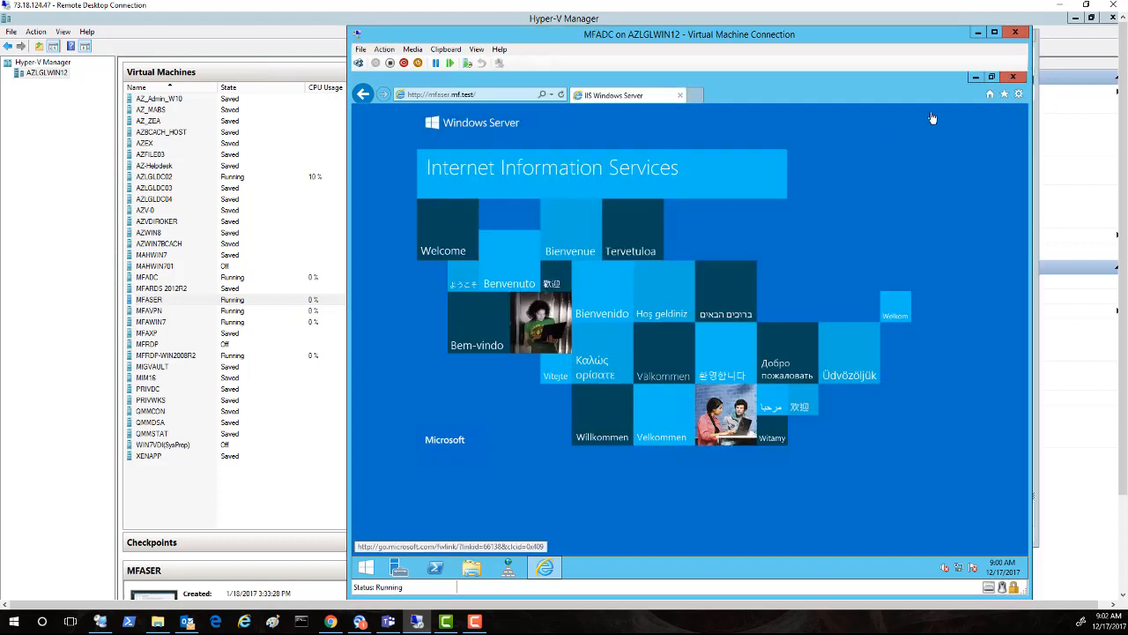
Step: Close Internet Explorer on MFADC and launch the Remote Desktop client (mstsc) from Run
click(1015, 78)
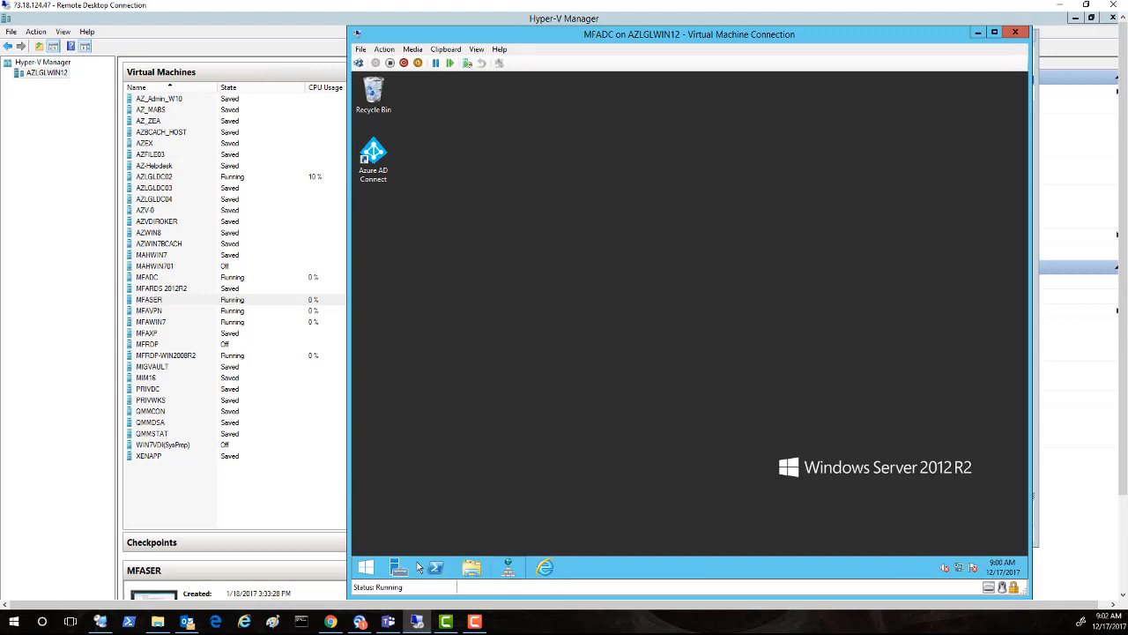
right_click(361, 571)
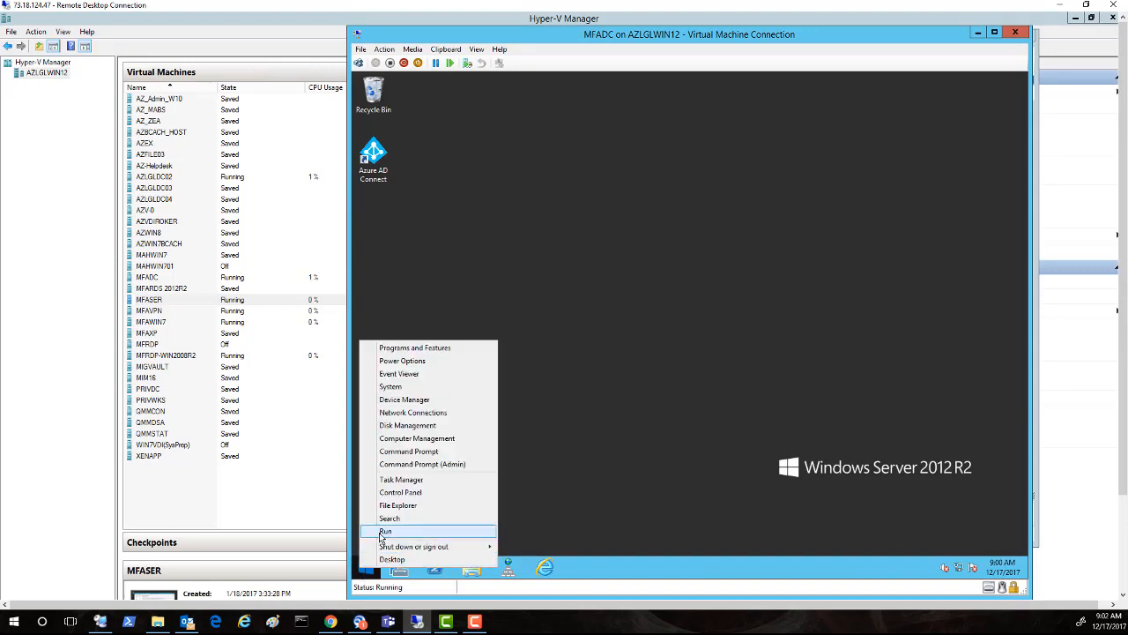
click(385, 532)
click(457, 533)
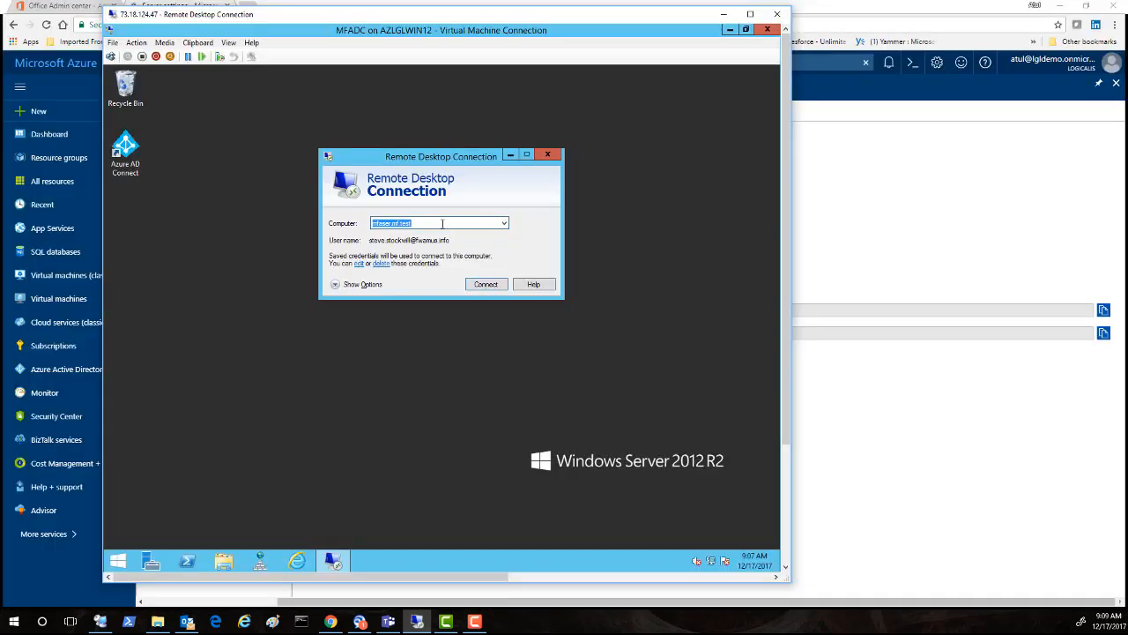
Step: Connect Remote Desktop to MFRDP and sign in with the domain user's e-mail and password
click(443, 223)
key(BackSpace)
key(BackSpace)
key(BackSpace)
key(BackSpace)
key(BackSpace)
key(BackSpace)
key(BackSpace)
key(BackSpace)
key(BackSpace)
key(BackSpace)
key(BackSpace)
key(BackSpace)
key(BackSpace)
key(BackSpace)
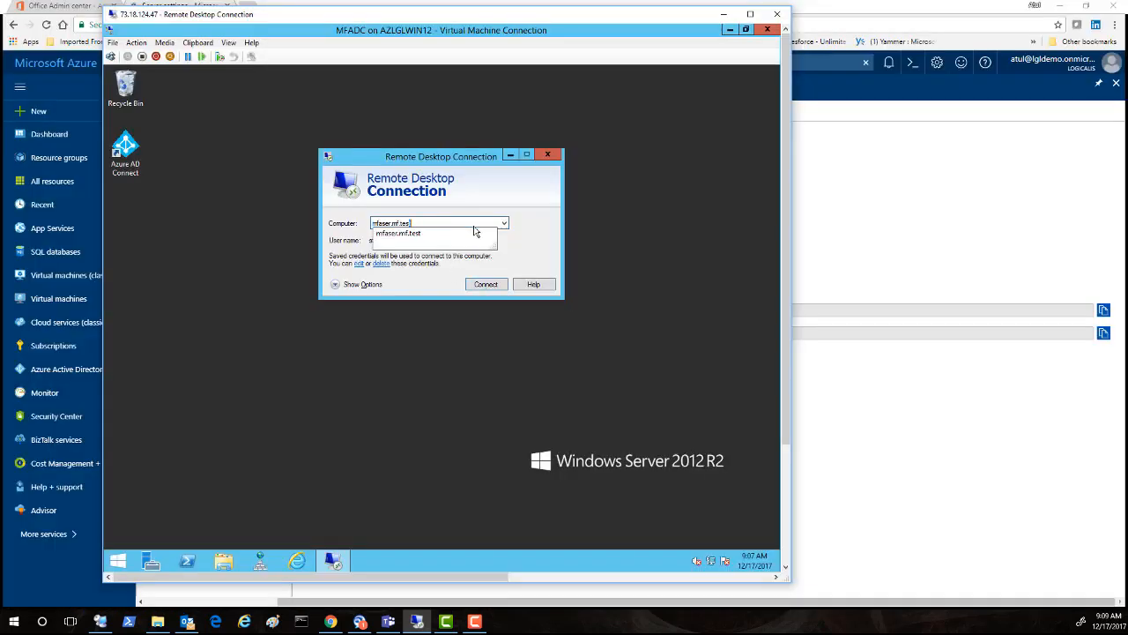
text(M)
text(FRDF)
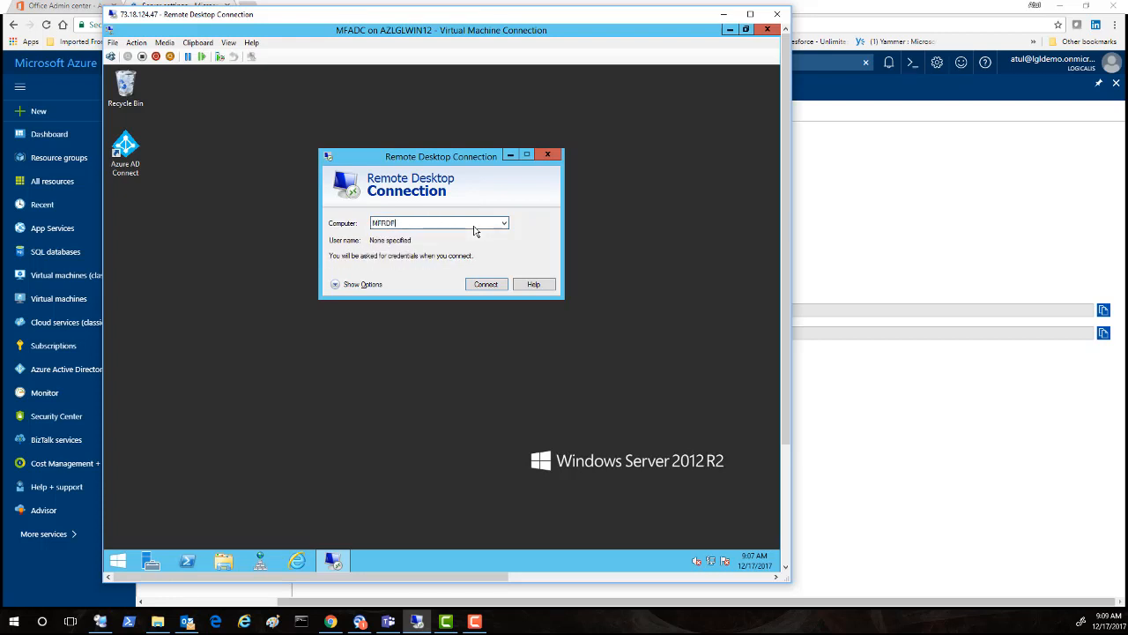
click(488, 284)
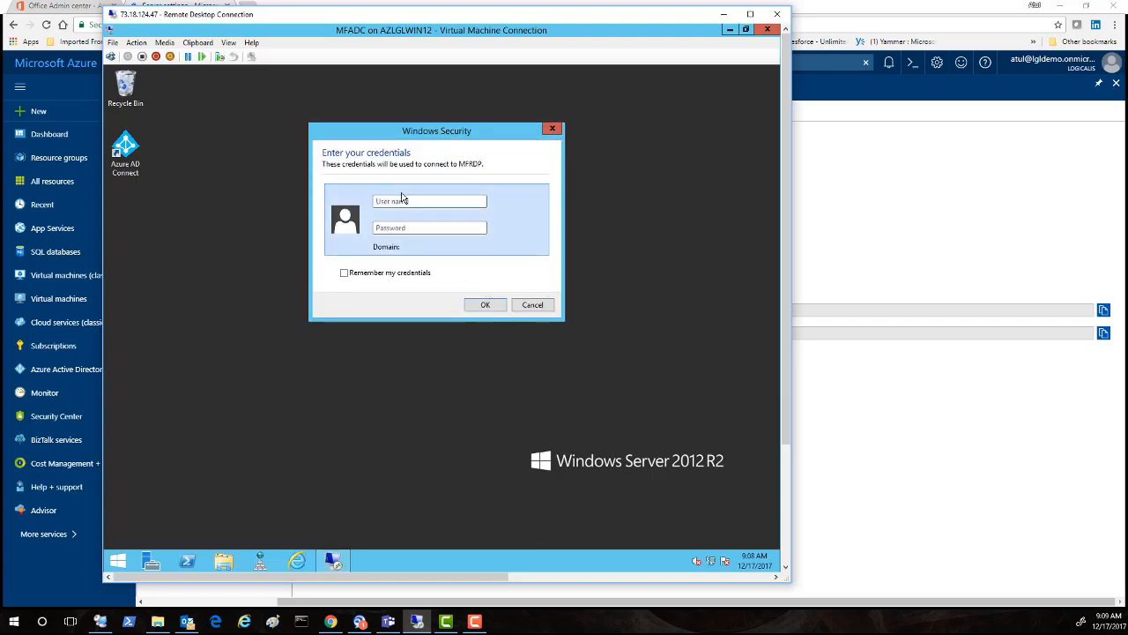
key(Tab)
text(********)
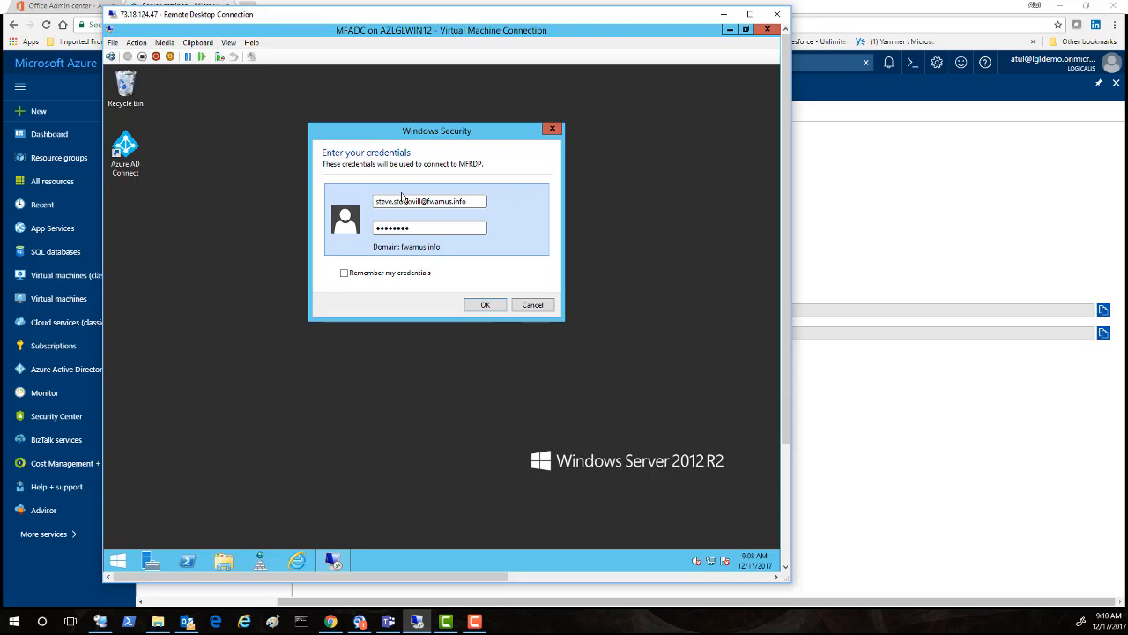
click(481, 306)
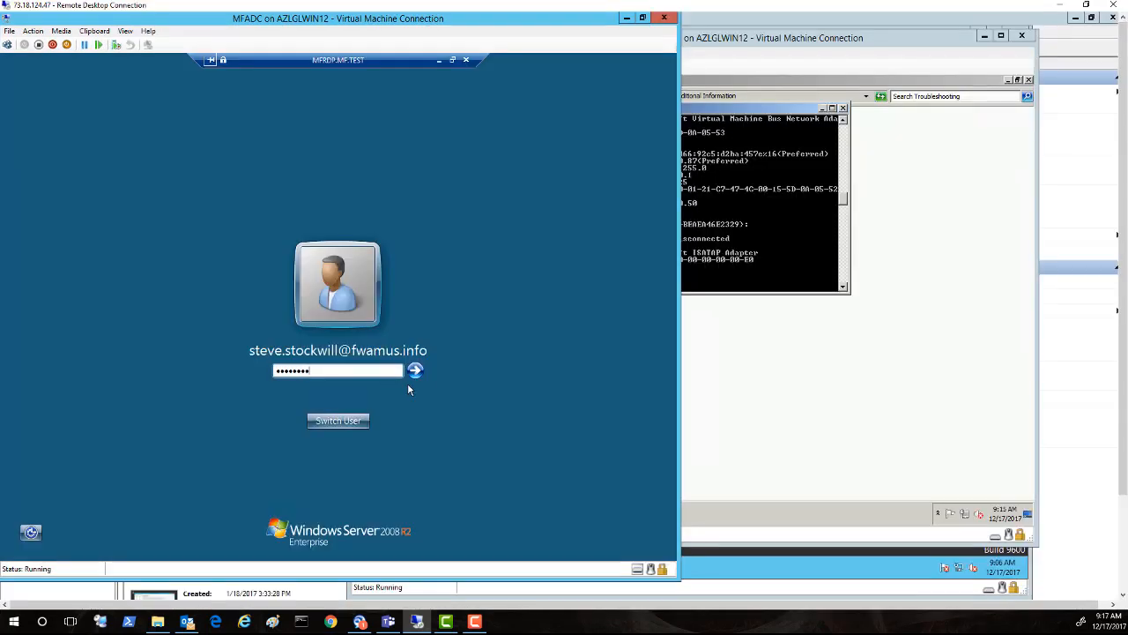
click(415, 370)
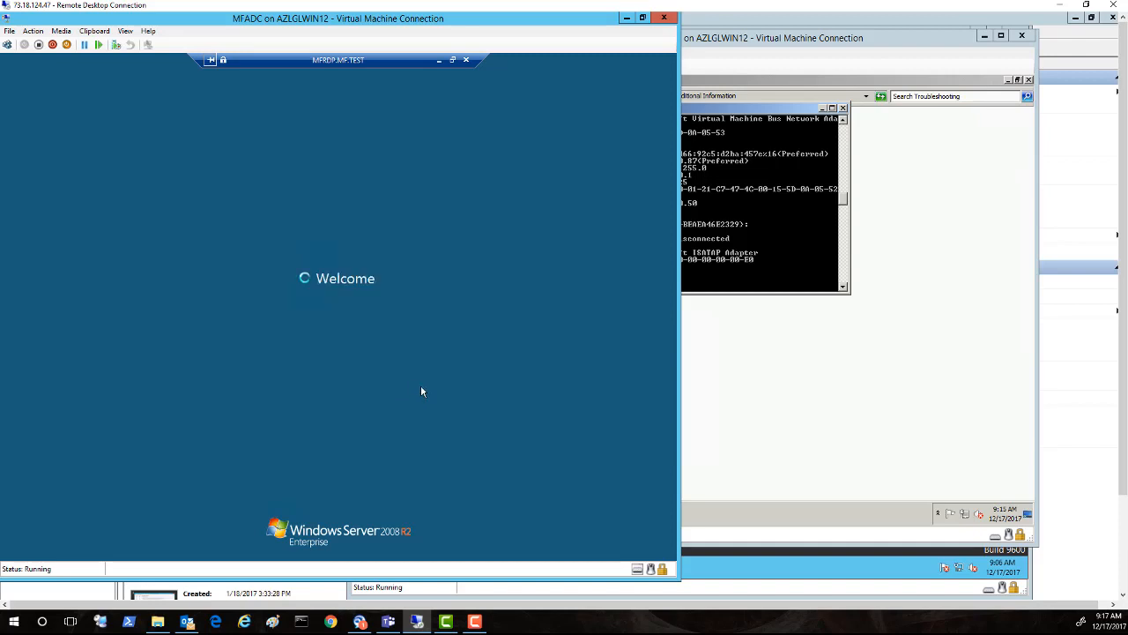